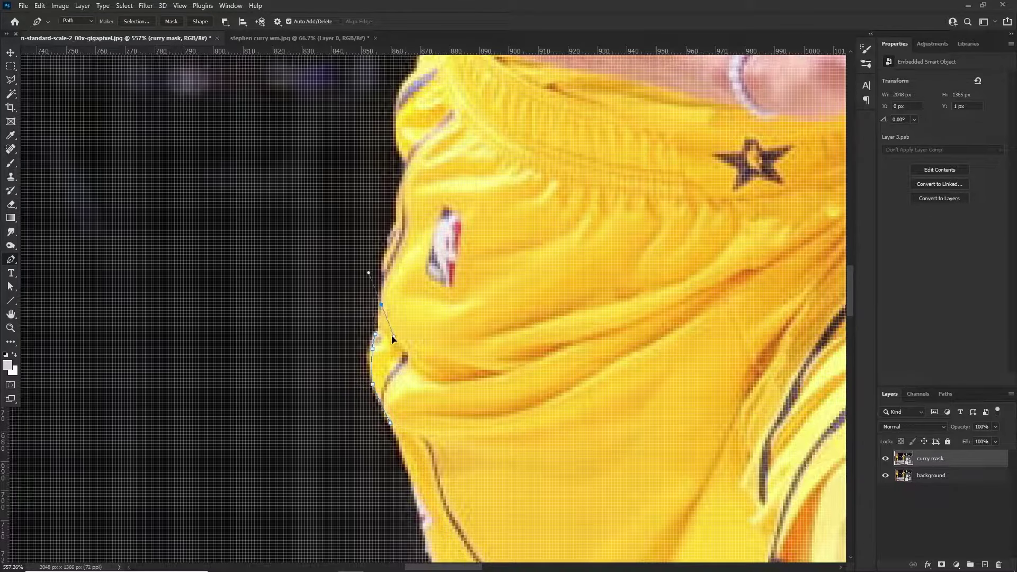
- Continue the Pen tool path along the outer edge of the yellow shorts, from the hip fold up to the waistband
drag(378, 316, 384, 300)
click(382, 264)
click(387, 247)
drag(396, 219, 397, 146)
click(405, 178)
click(405, 169)
click(405, 163)
click(397, 125)
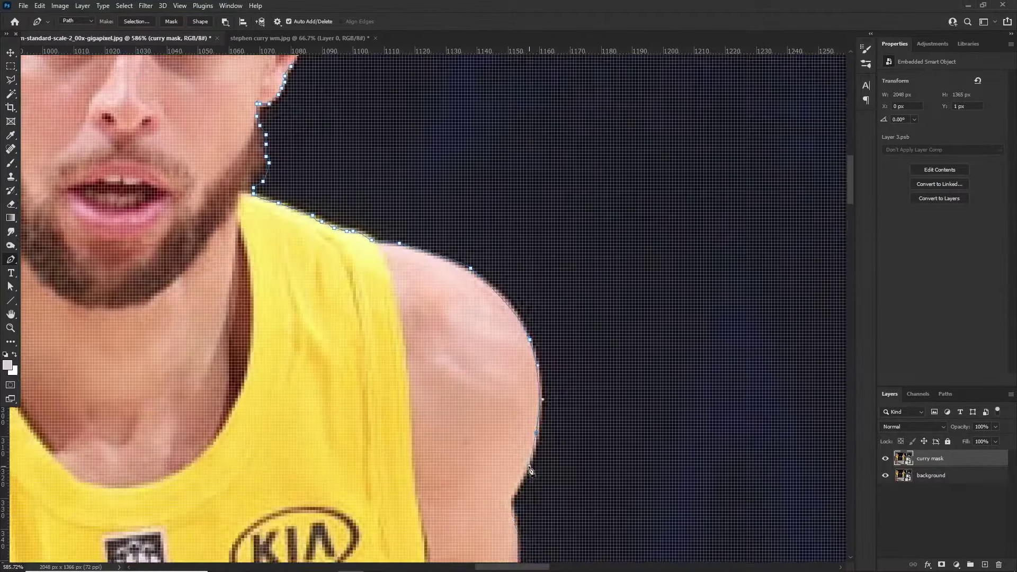
- Extend the pen path around the player's shoulder, arm, basketball and legs to outline the whole figure
click(488, 242)
click(501, 297)
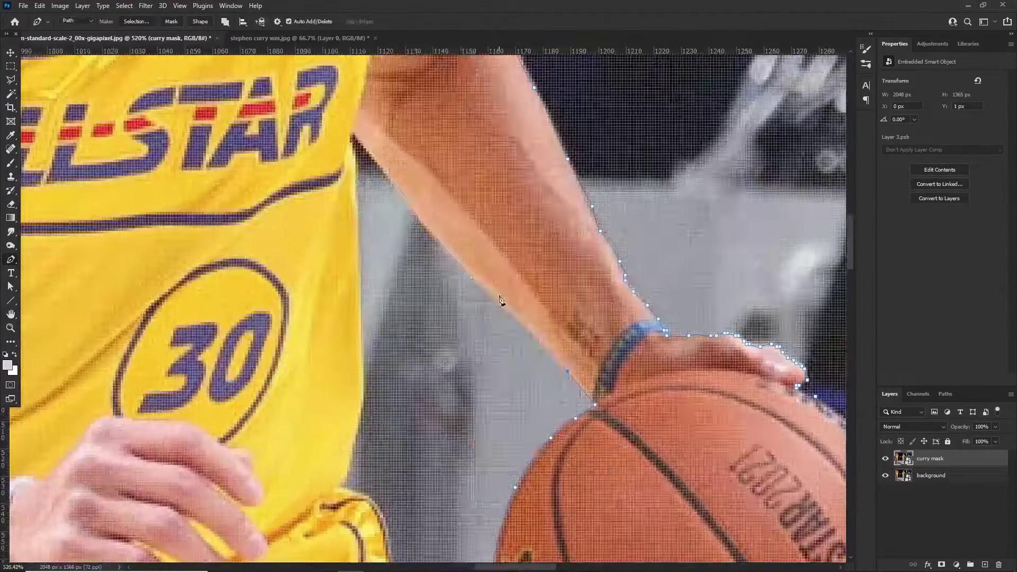
click(360, 469)
click(248, 500)
click(222, 236)
click(481, 343)
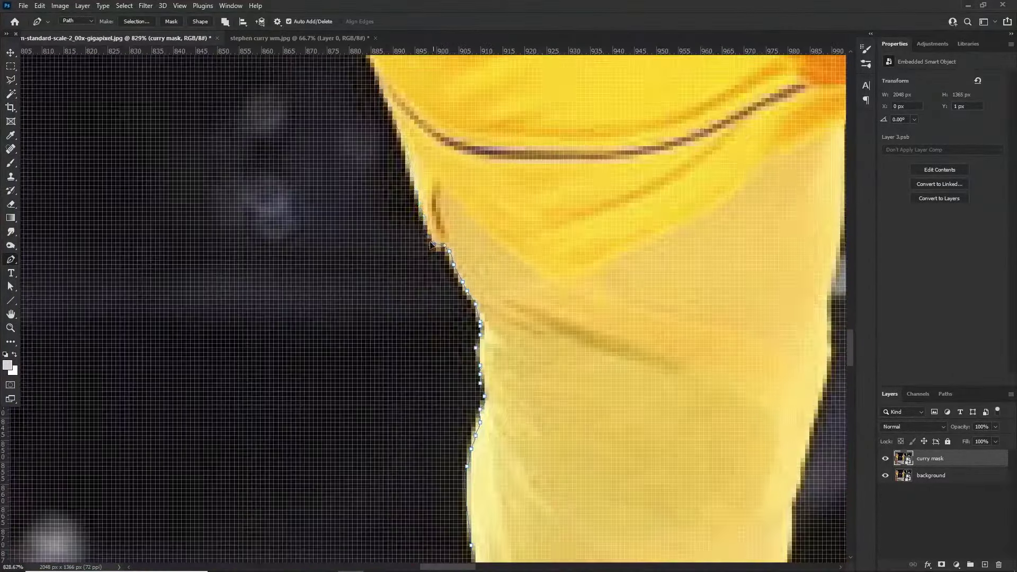
- Convert the player's path to a selection, mask the curry mask layer with it, and hide the background layer
key(ctrl+Return)
click(312, 294)
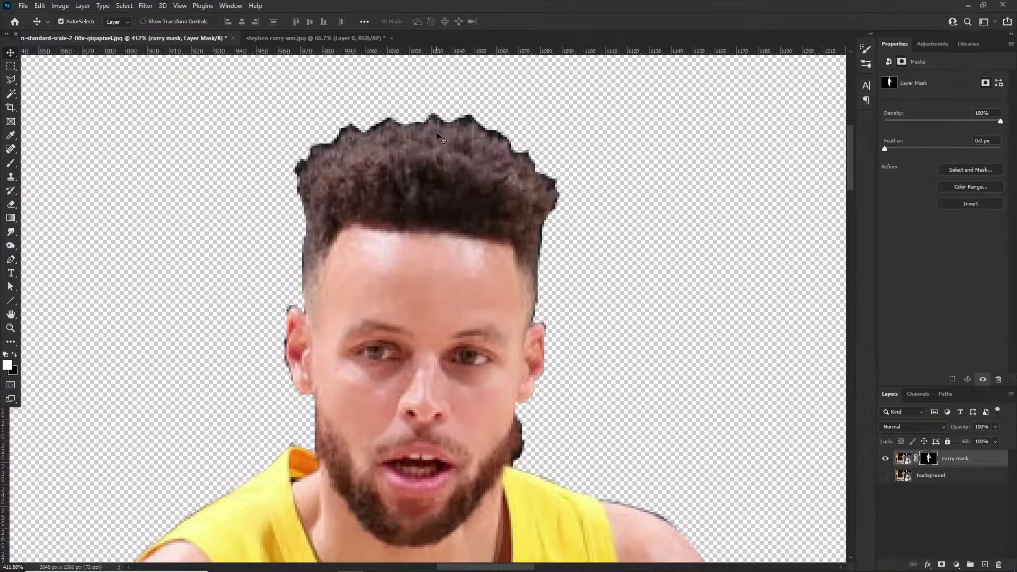
scroll(436, 134, down, 3)
scroll(436, 138, up, 3)
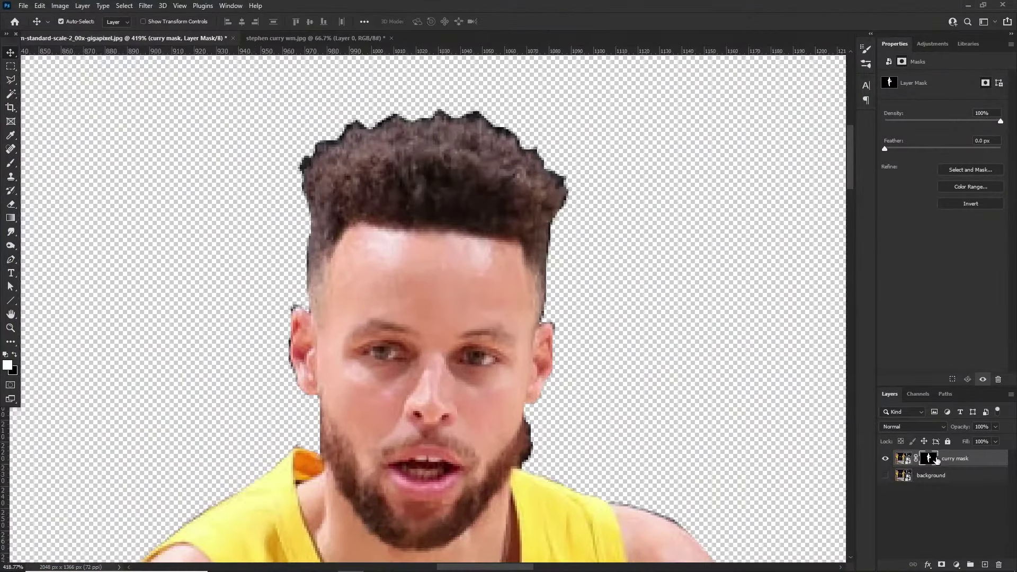
- Open the curry mask layer's mask in Select and Mask and paint the top hair contour with a smaller Refine Edge Brush
double_click(931, 459)
scroll(407, 116, up, 3)
drag(407, 142, 360, 144)
drag(360, 142, 374, 149)
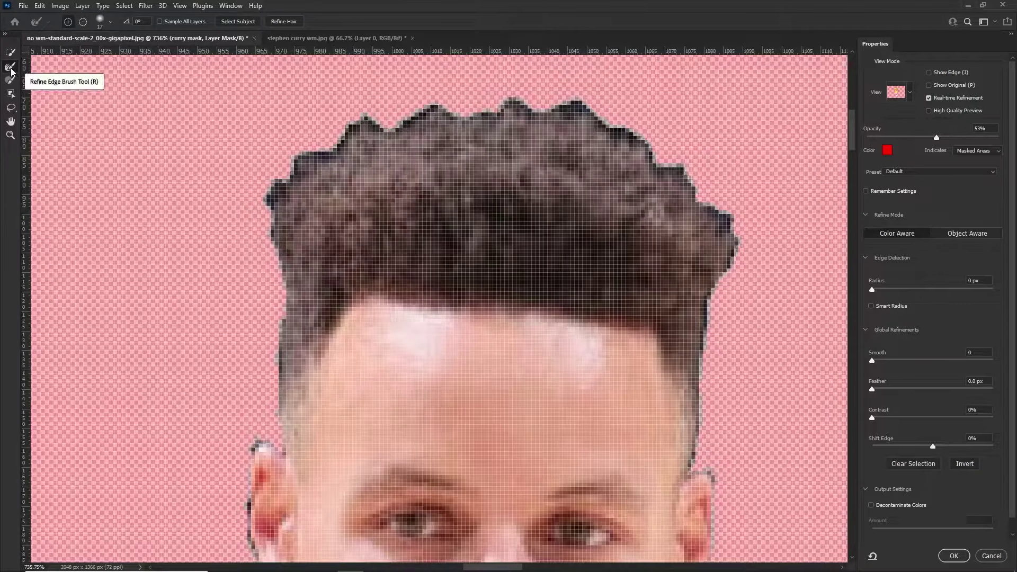
drag(291, 130, 265, 130)
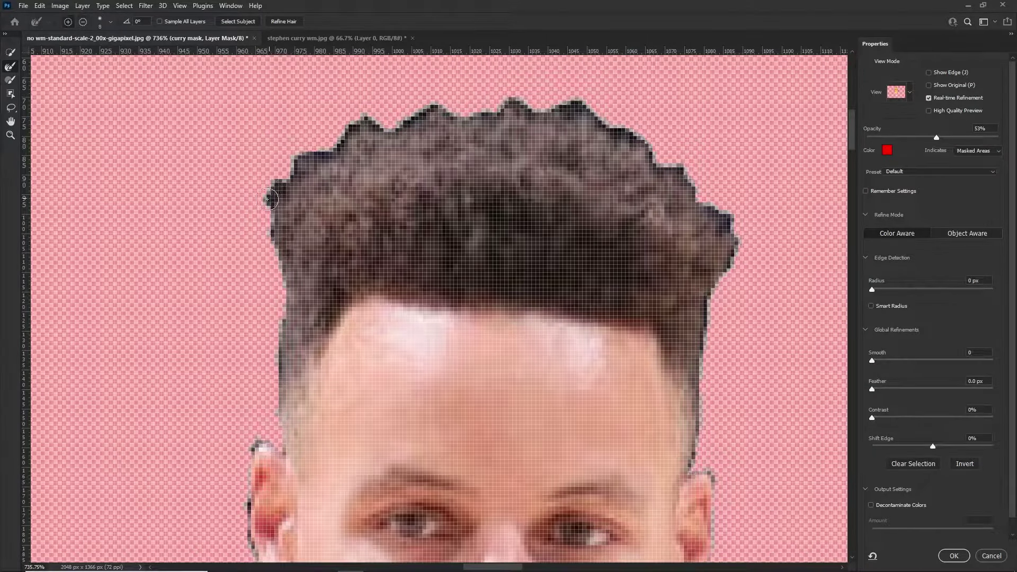
mouse_move(282, 175)
mouse_down()
mouse_move(363, 128)
mouse_move(495, 108)
mouse_move(541, 119)
mouse_move(567, 105)
mouse_move(724, 220)
mouse_move(728, 272)
mouse_move(711, 308)
mouse_up()
- Reduce the Refine Edge Brush size and refine the mask along both sides of the hair and the outer ear edge
scroll(675, 293, down, 1)
key([)
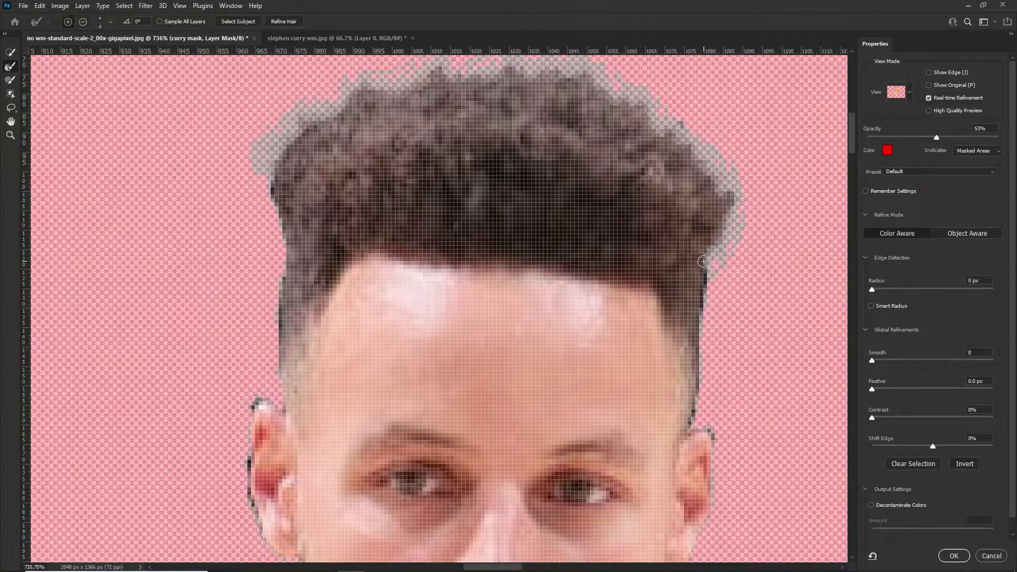
mouse_move(703, 262)
mouse_down()
mouse_move(697, 435)
mouse_move(688, 344)
mouse_up()
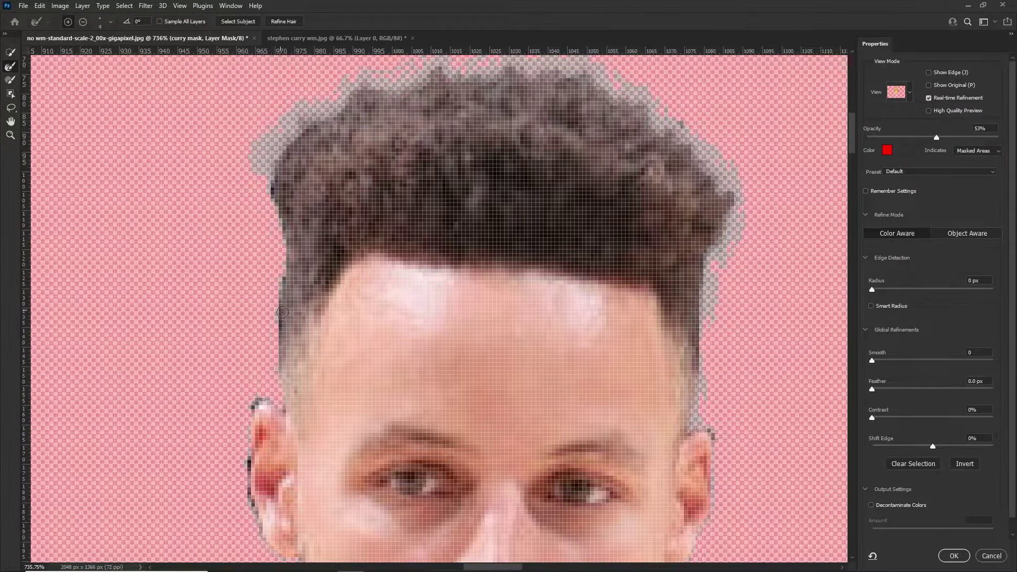
drag(282, 312, 283, 277)
scroll(270, 344, down, 2)
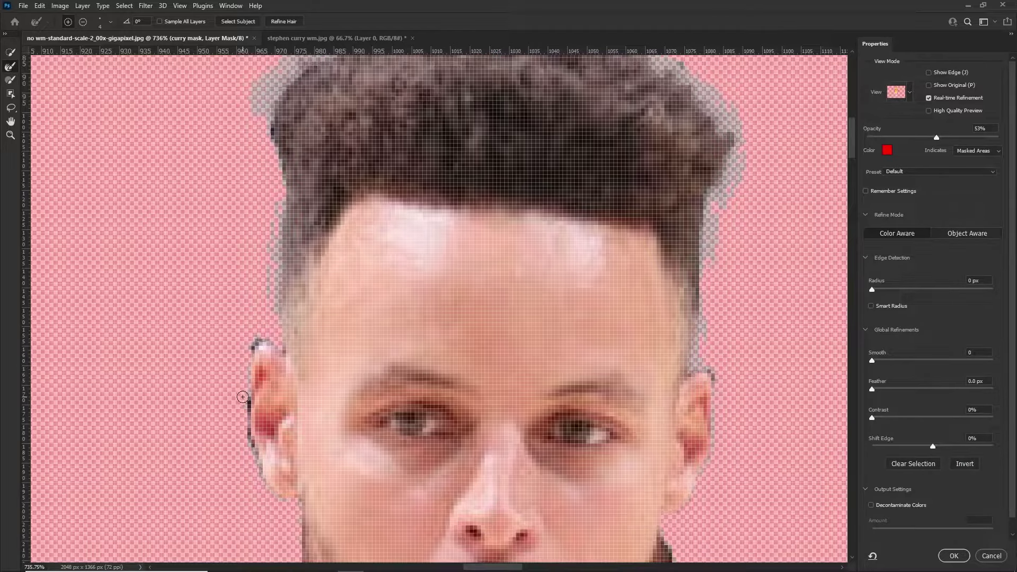
drag(242, 397, 257, 466)
scroll(236, 377, down, 5)
scroll(426, 409, up, 5)
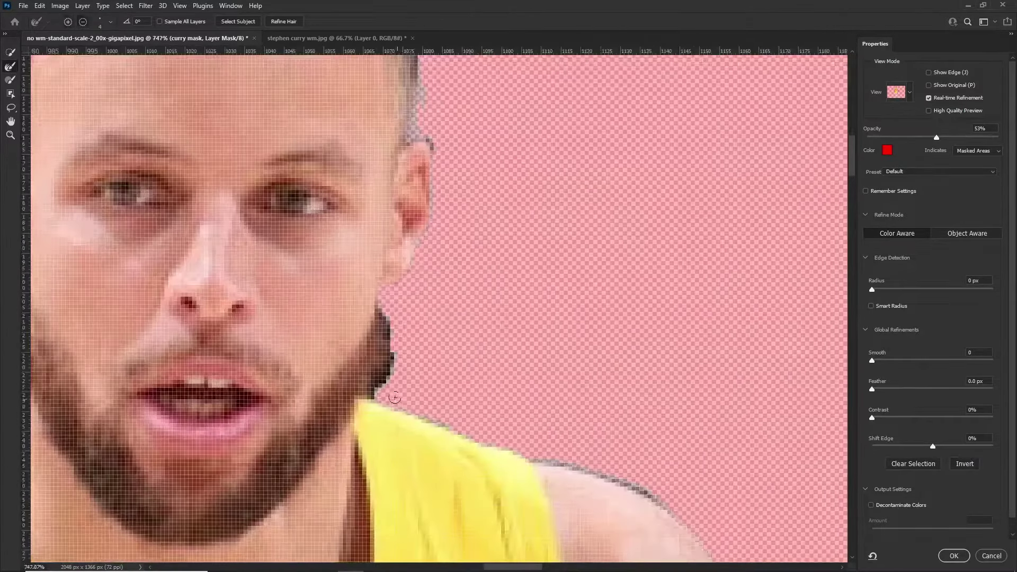
- Brush over the dark fringe between the jaw and the jersey shoulder to refine the mask edge there
drag(379, 393, 386, 308)
scroll(494, 376, down, 3)
scroll(642, 401, down, 3)
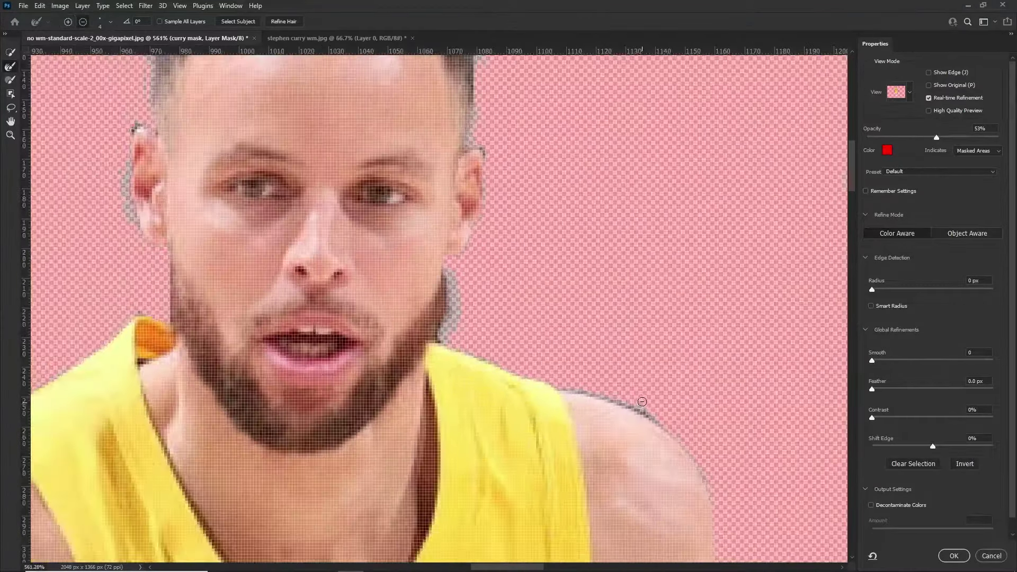
- Enable Decontaminate Colors at 84% and apply the mask refinement
scroll(450, 371, down, 5)
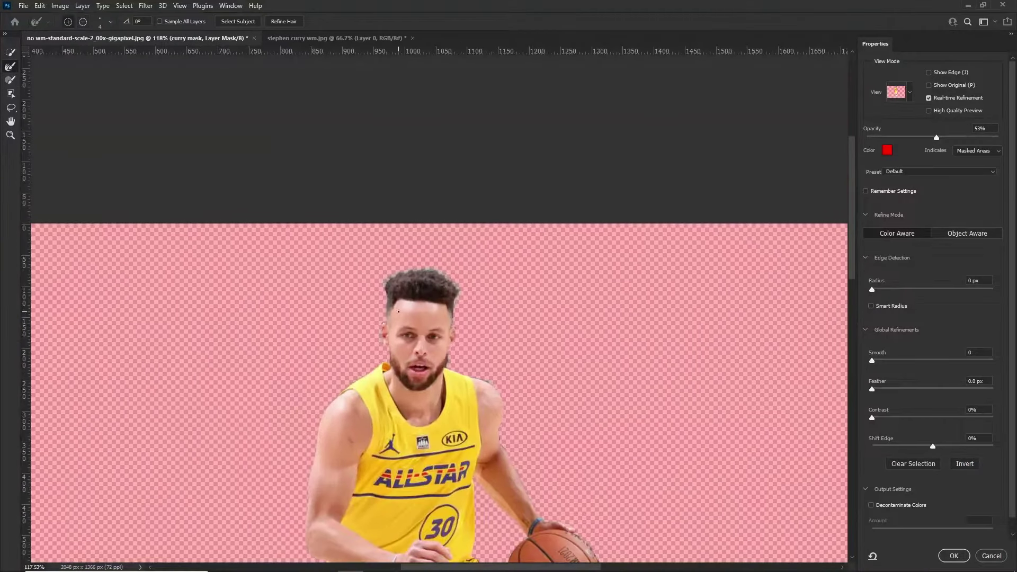
scroll(398, 311, down, 2)
click(894, 505)
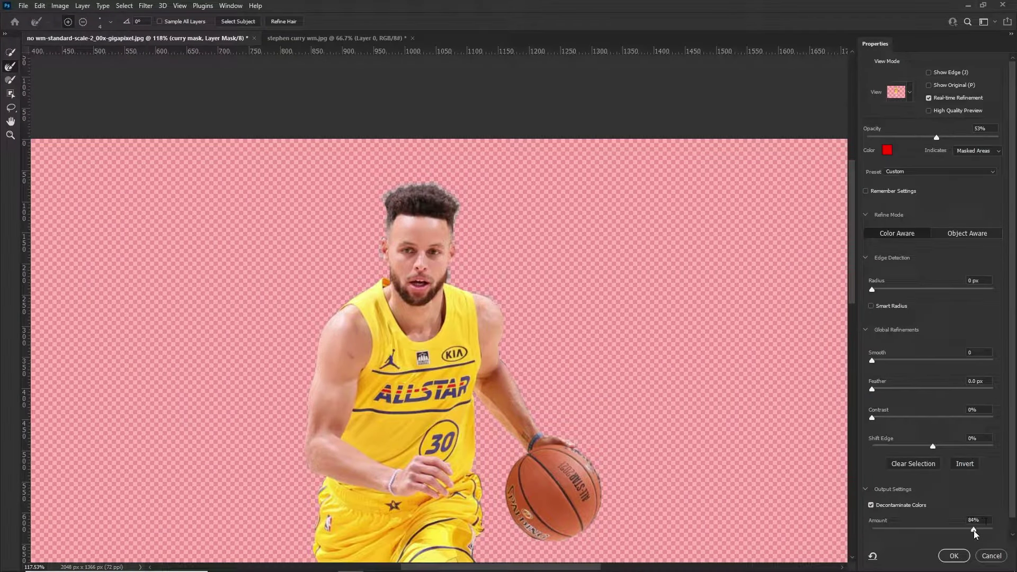
click(957, 557)
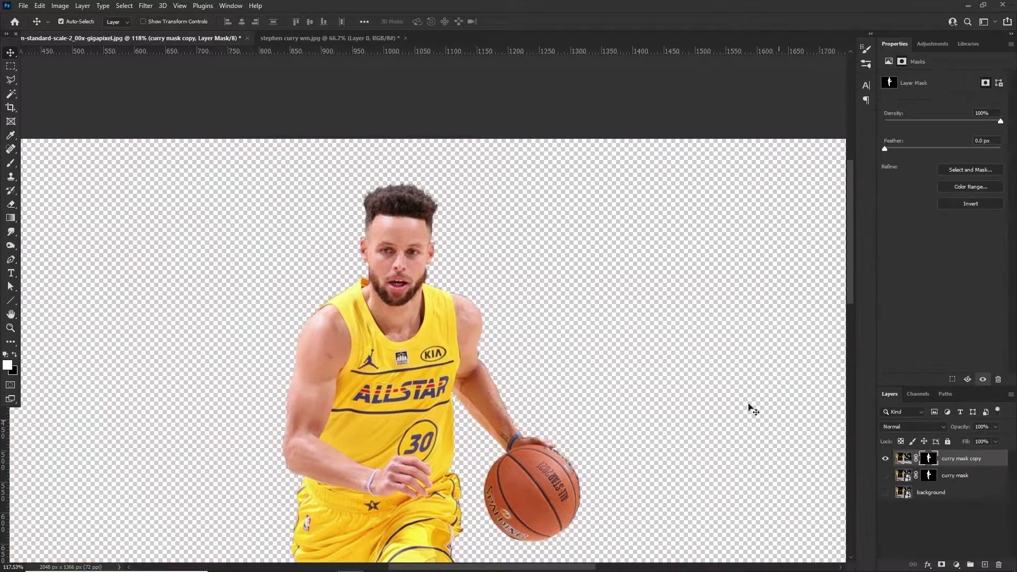
- Add a solid color fill layer in #8f8f8f directly beneath the curry mask copy layer
scroll(430, 285, down, 5)
scroll(408, 217, up, 4)
scroll(407, 217, down, 2)
scroll(413, 390, up, 2)
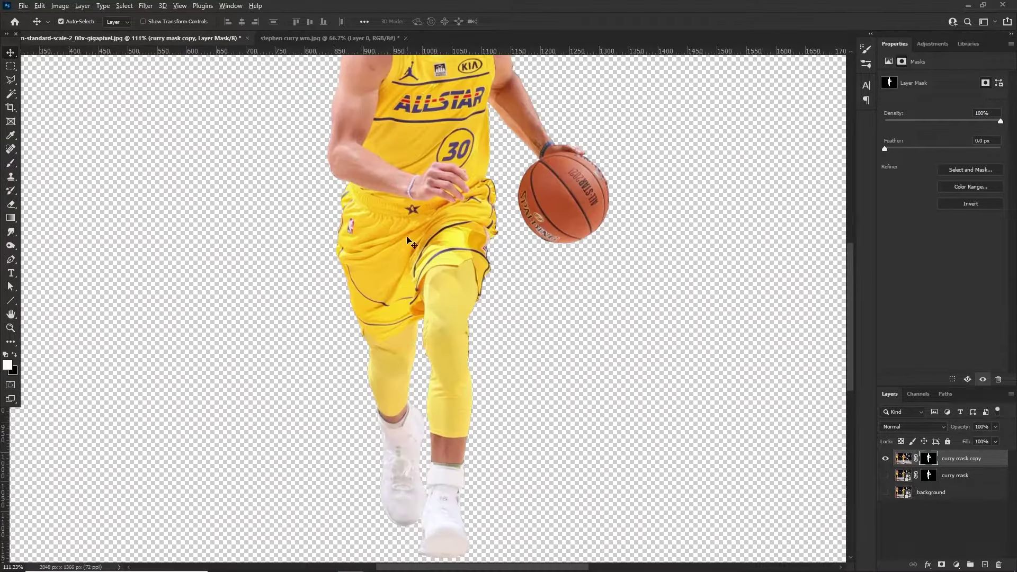
key(ctrl+0)
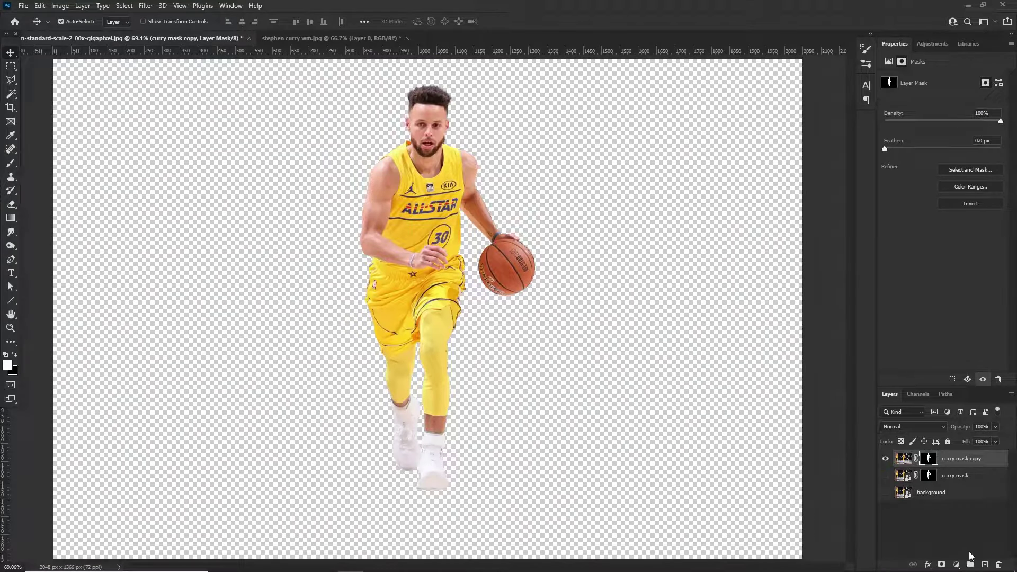
ctrl+click(985, 565)
click(956, 565)
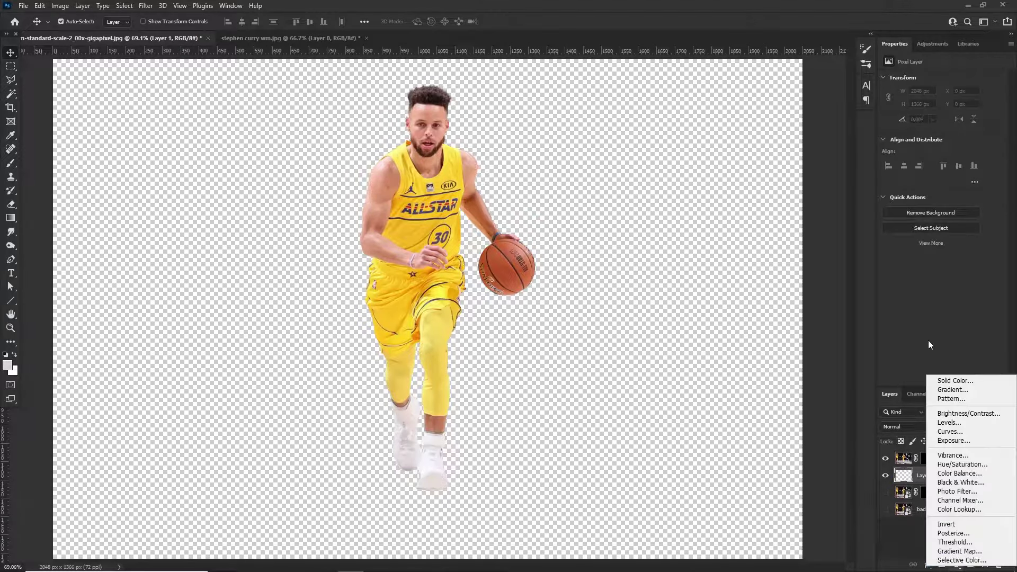
click(948, 377)
text(8f8f8f)
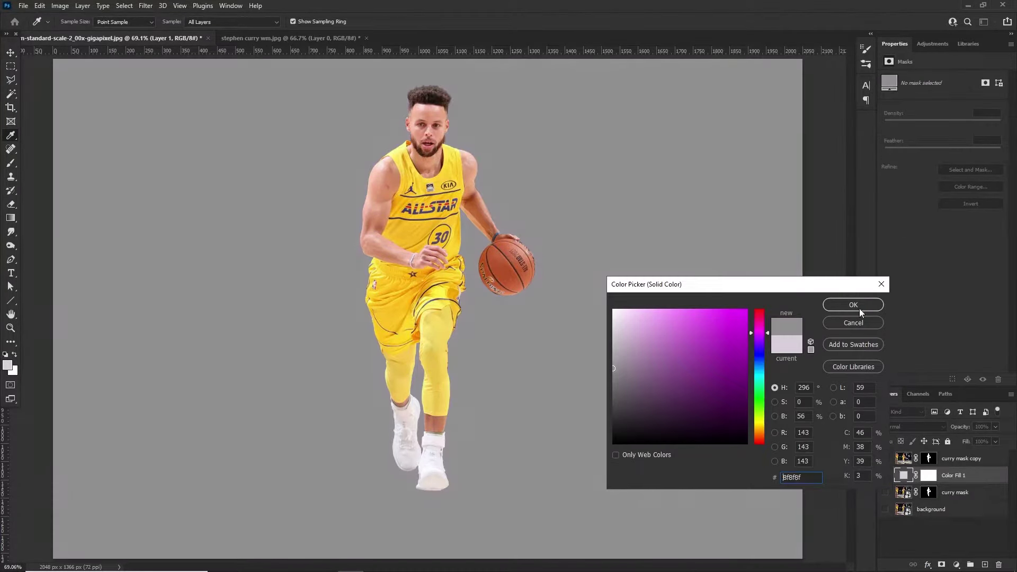
click(853, 305)
- Target the layer mask of curry mask copy and ready the Brush tool with black as the foreground color
scroll(421, 131, up, 5)
scroll(421, 133, up, 3)
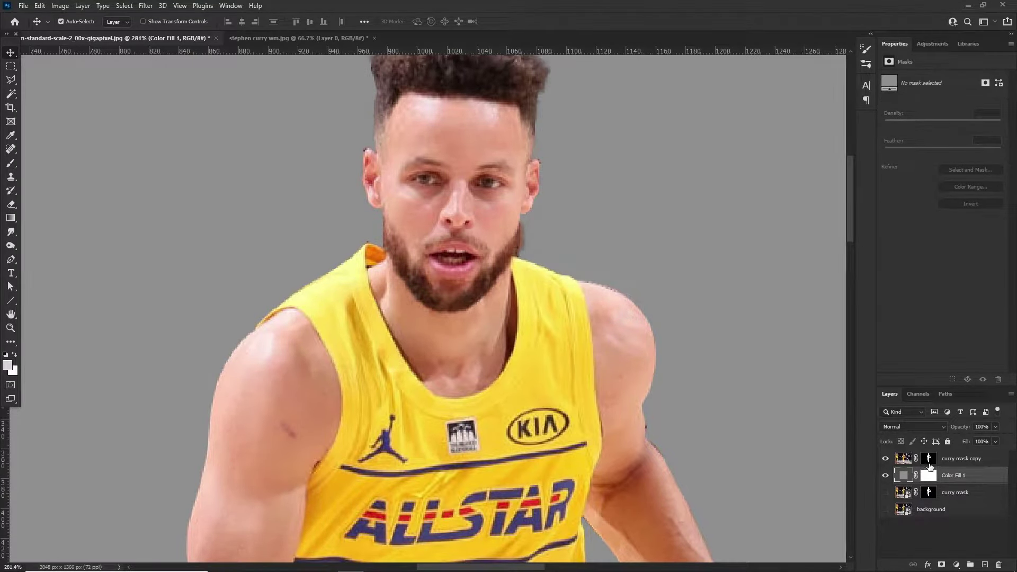
click(552, 278)
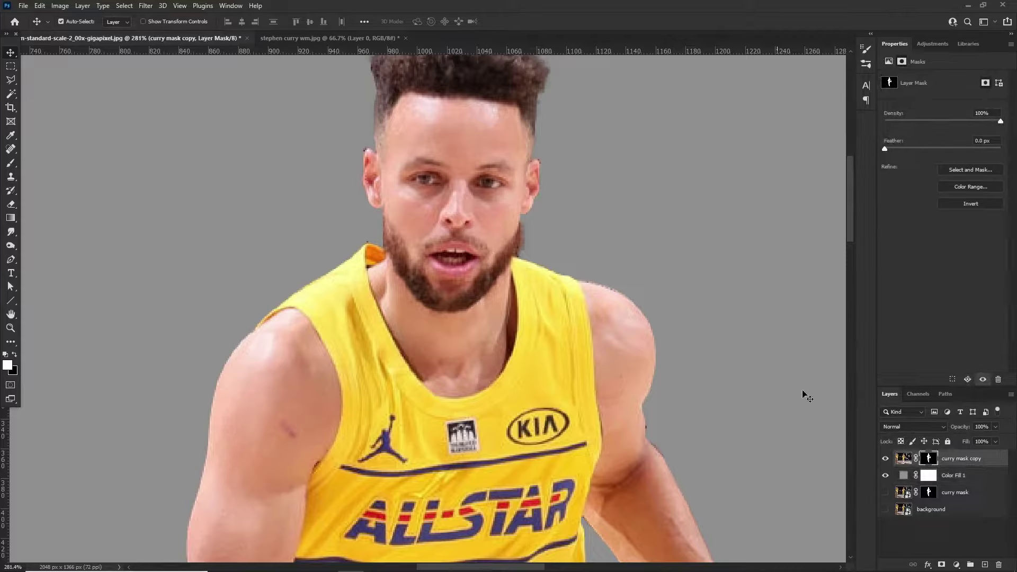
key(b)
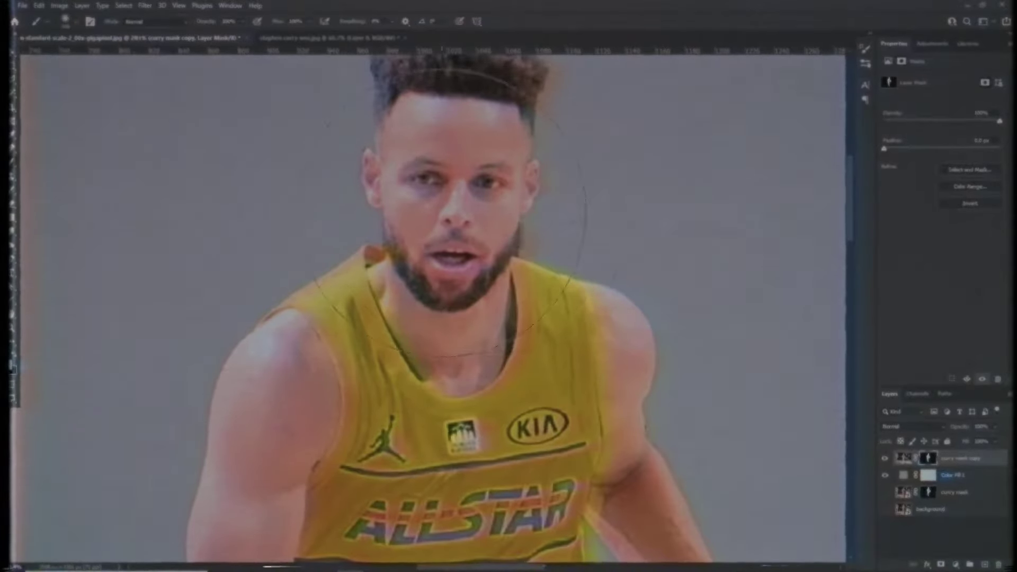
key(x)
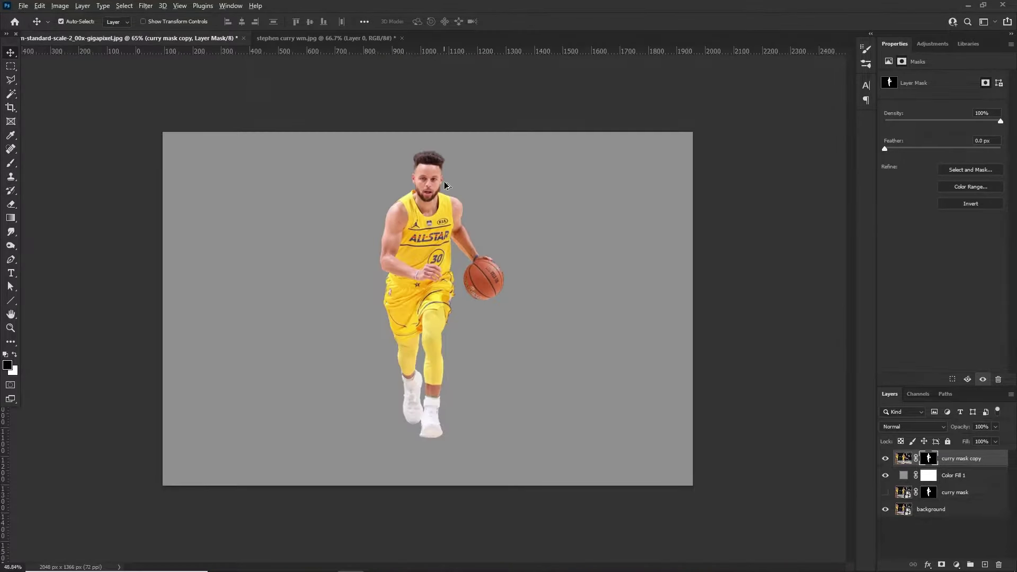
- Hide the gray color fill and curry mask copy layers, and select the background layer
scroll(445, 185, up, 7)
scroll(445, 185, down, 2)
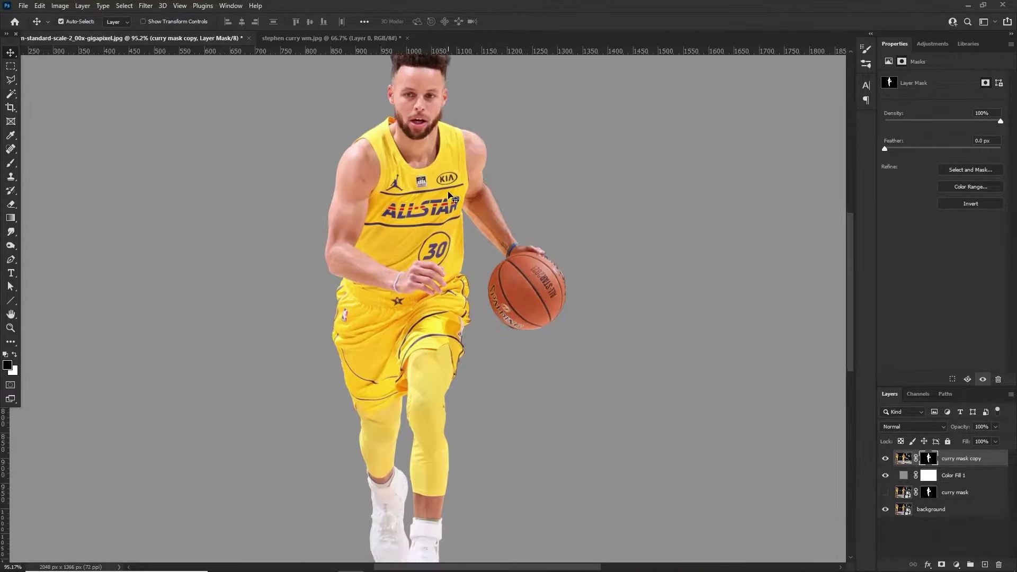
scroll(423, 184, down, 3)
scroll(379, 185, up, 2)
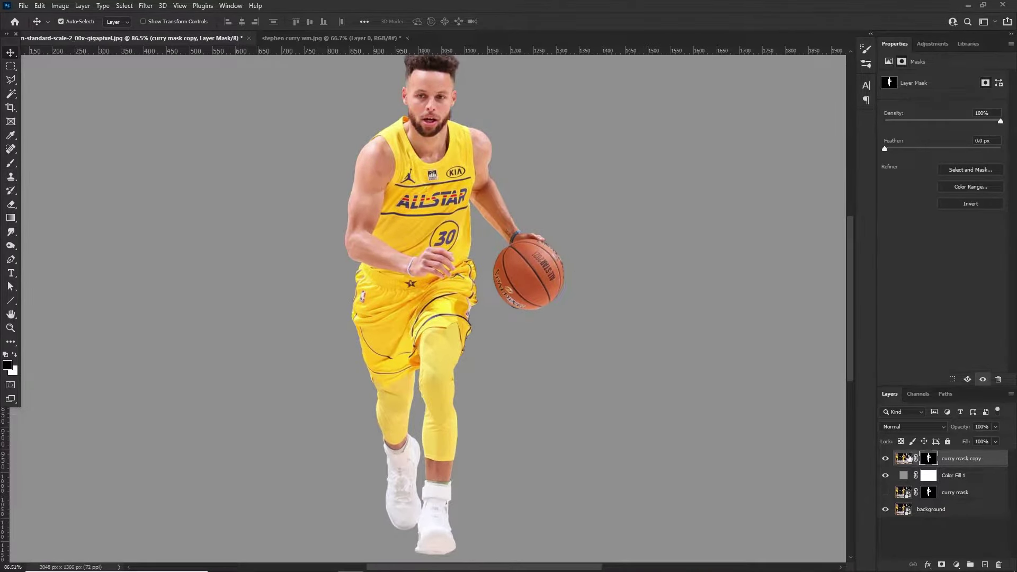
click(885, 473)
click(934, 509)
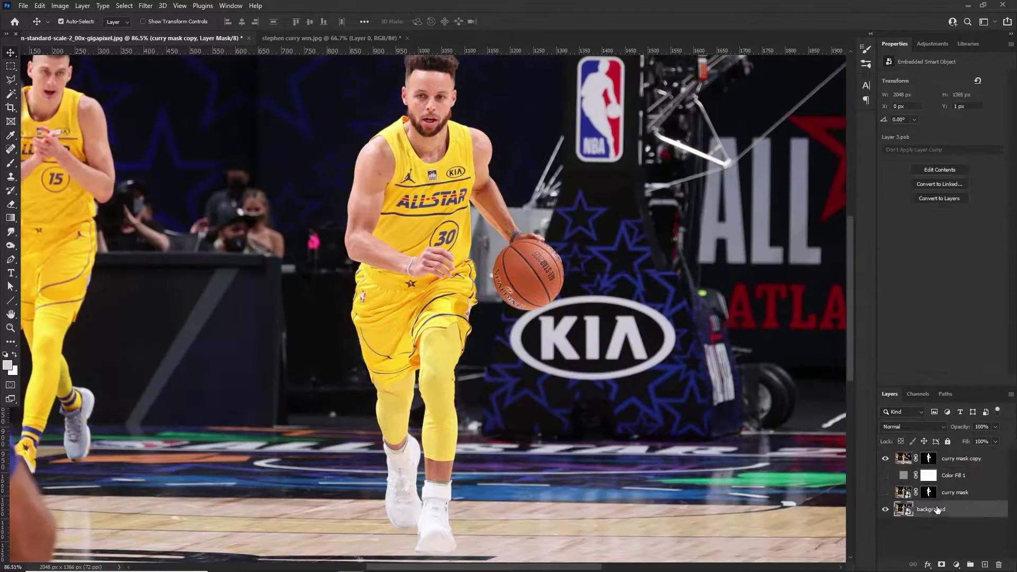
click(885, 458)
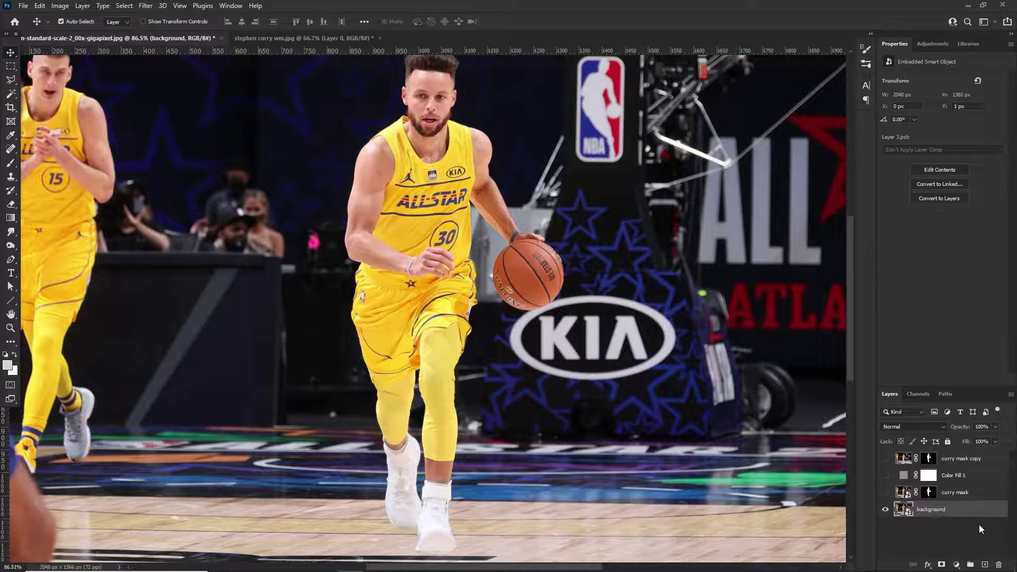
- Examine the background photo as a whole and up close around the players' legs and the court floor
scroll(455, 254, down, 6)
scroll(456, 254, up, 3)
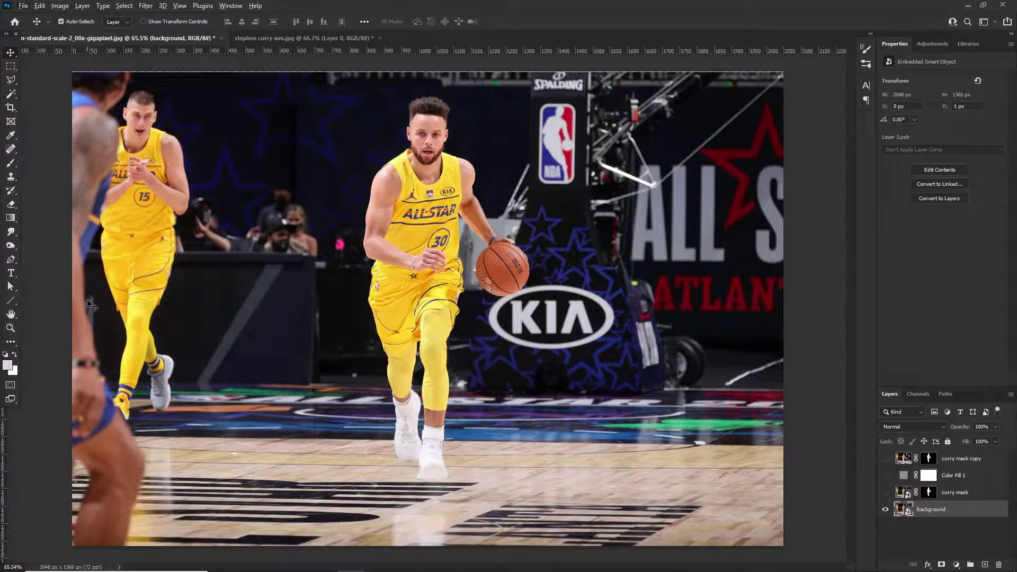
scroll(103, 385, up, 9)
scroll(172, 416, down, 1)
scroll(279, 434, down, 2)
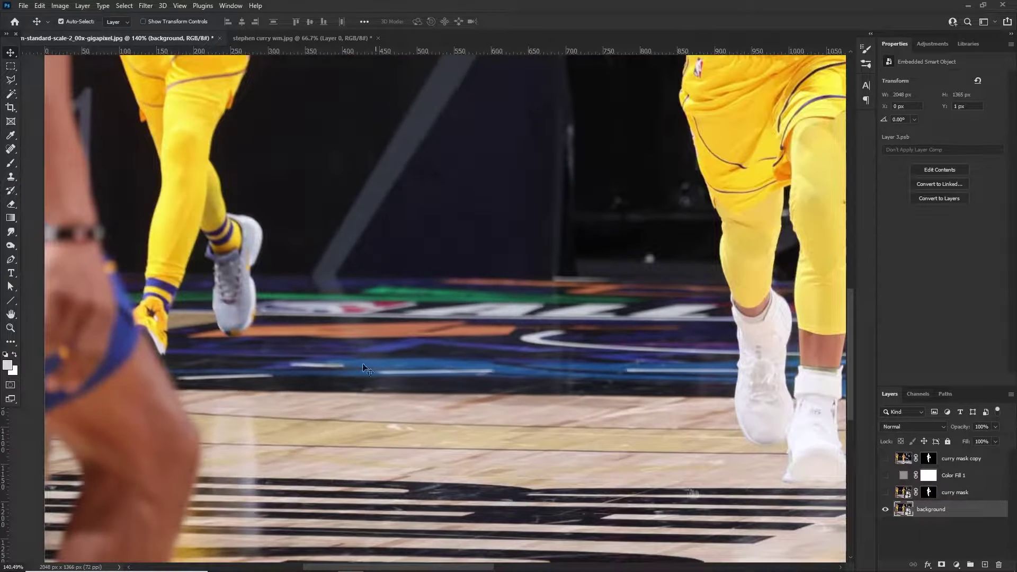
scroll(352, 437, down, 3)
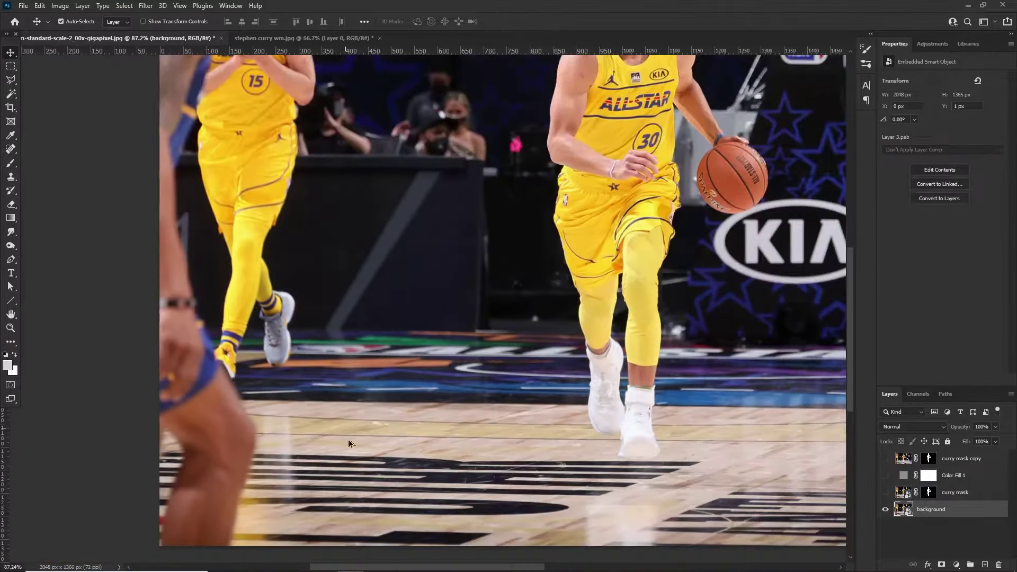
scroll(483, 456, up, 1)
scroll(483, 460, down, 1)
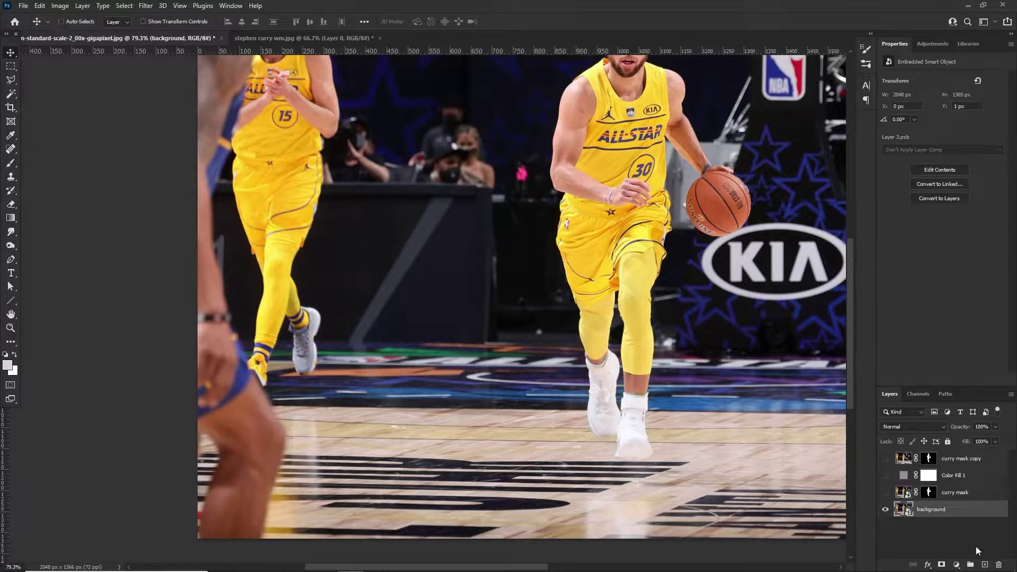
- Create a new 1080 x 1350 px document at 72 ppi in RGB color with a white background
click(22, 6)
click(29, 15)
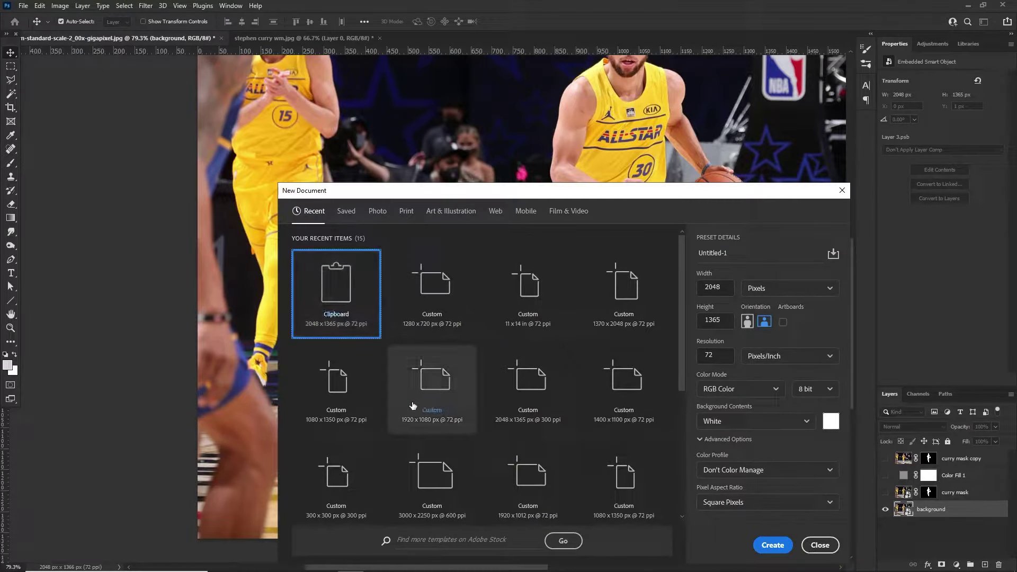
click(323, 369)
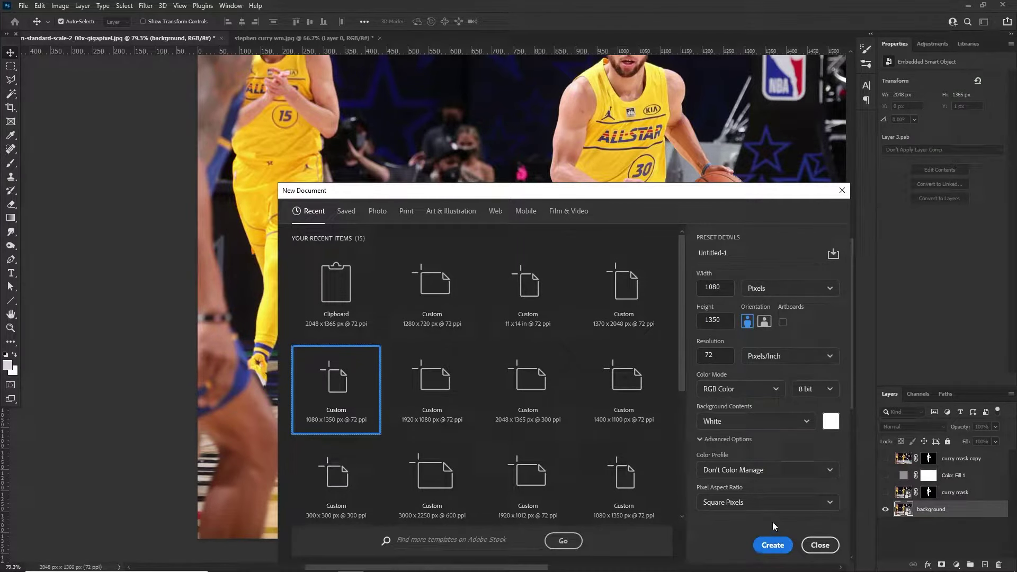
click(771, 546)
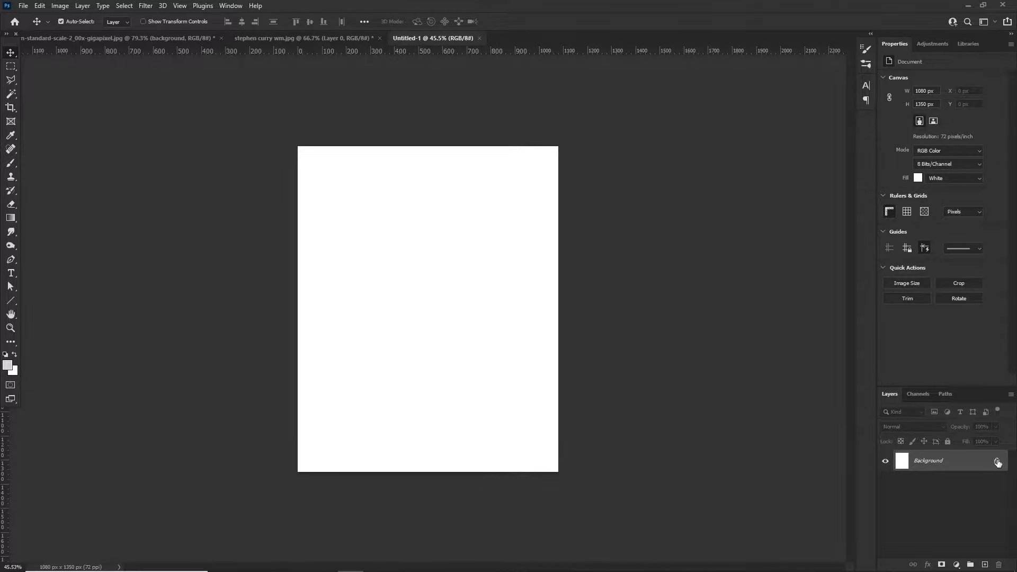
- Unlock the new document's Background layer and bring in the background photo layer above it
click(997, 463)
key(ctrl+v)
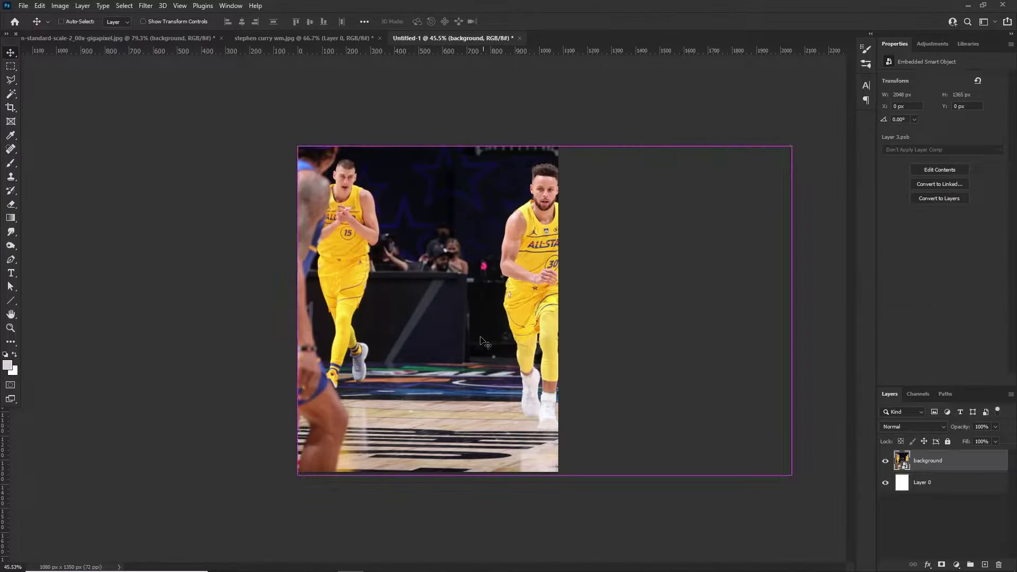
- Scale the background photo proportionally to about 136% so it fills the canvas, keeping its lower-left corner aligned with the canvas corner
key(ctrl+t)
mouse_move(485, 341)
mouse_down()
mouse_move(484, 314)
mouse_move(482, 354)
mouse_move(485, 341)
mouse_up()
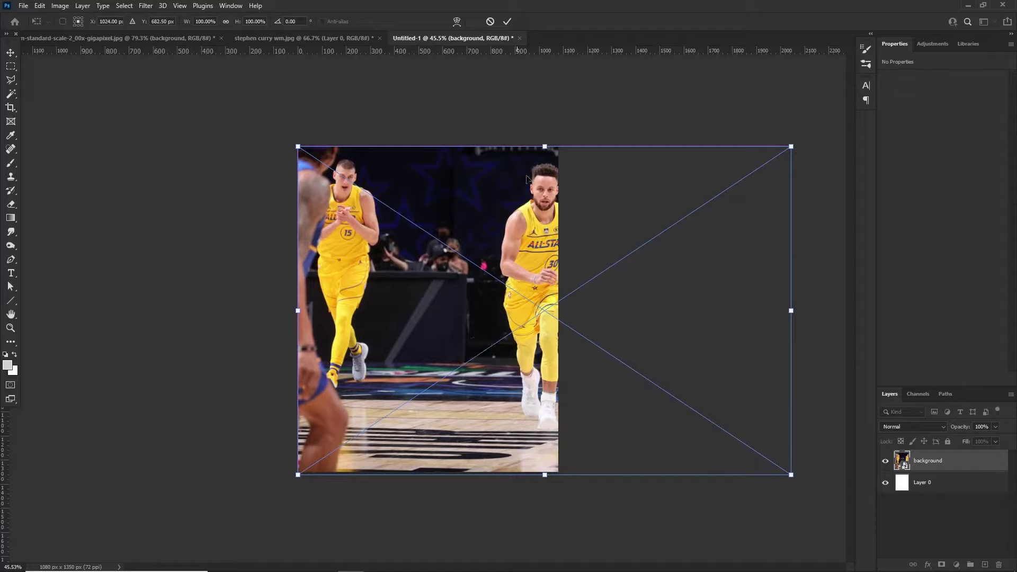
drag(544, 146, 587, 27)
drag(543, 263, 634, 263)
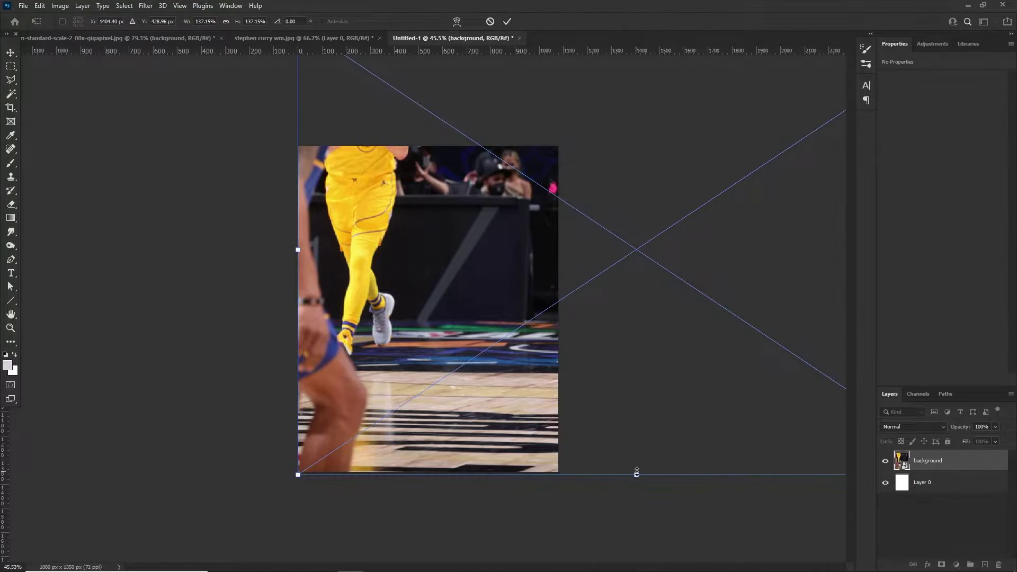
mouse_move(636, 472)
mouse_down()
mouse_move(645, 471)
mouse_move(631, 448)
mouse_move(647, 564)
mouse_move(651, 475)
mouse_up()
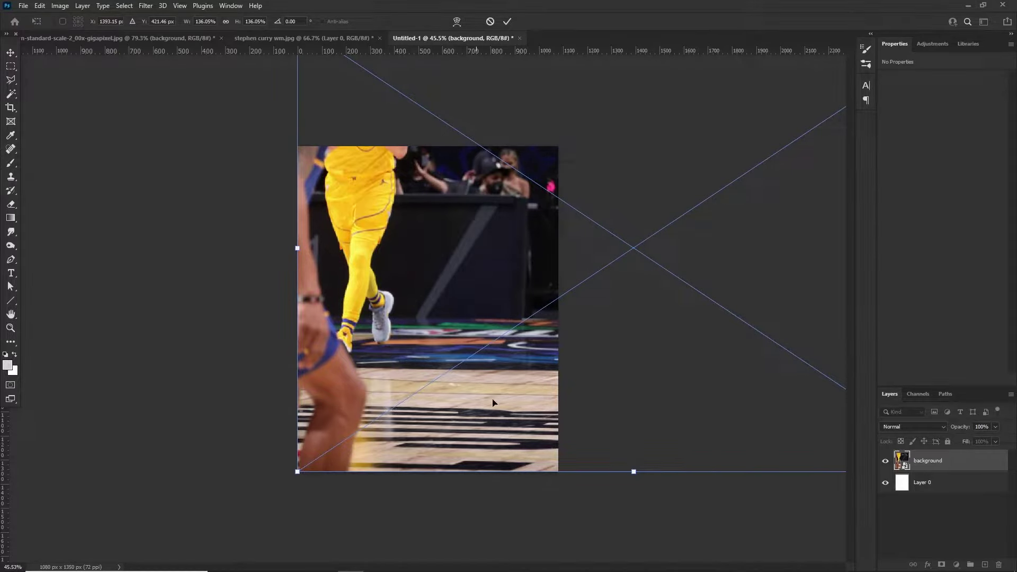
key(Return)
scroll(424, 348, up, 2)
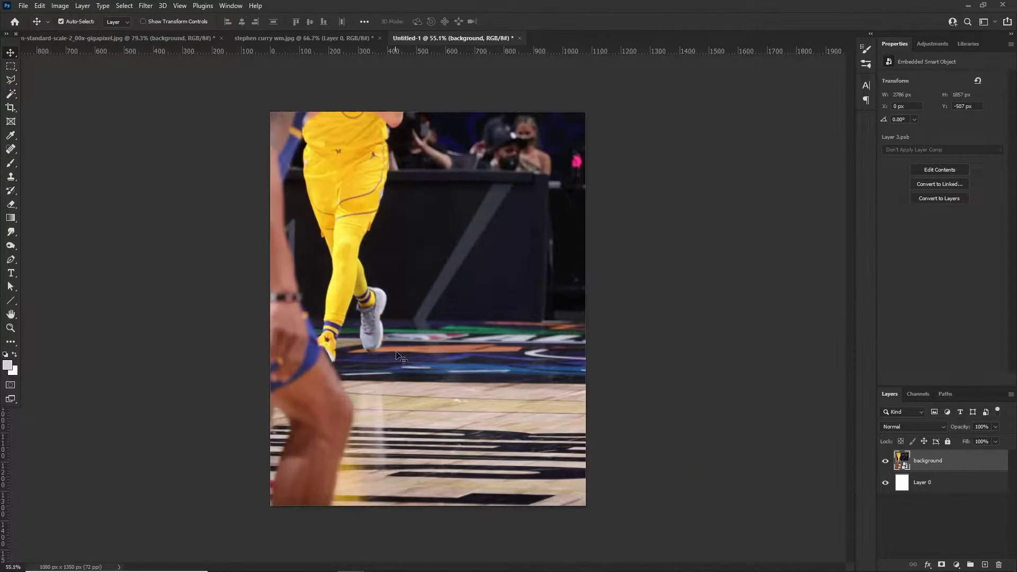
scroll(427, 306, down, 1)
scroll(468, 377, up, 3)
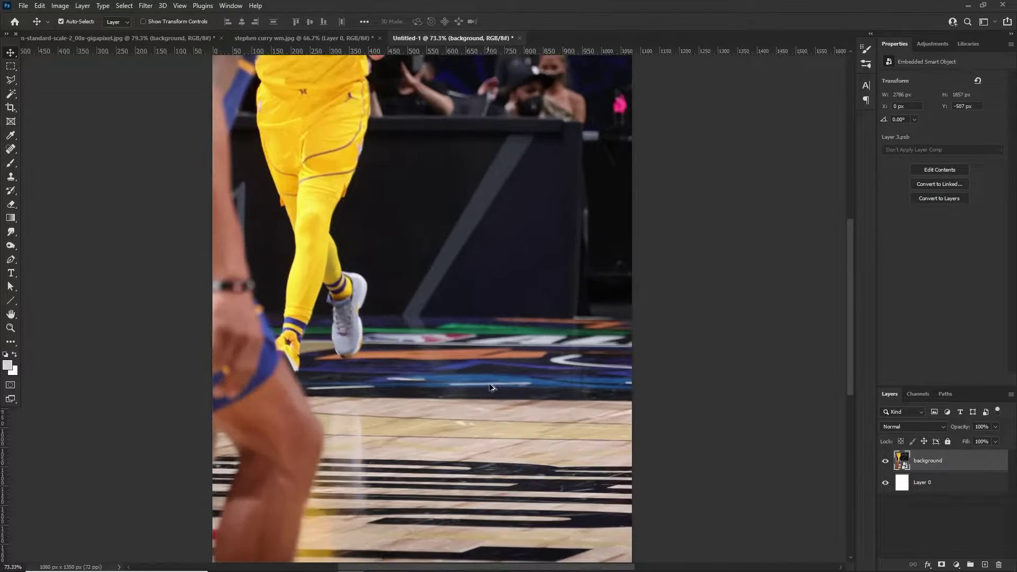
scroll(492, 387, down, 1)
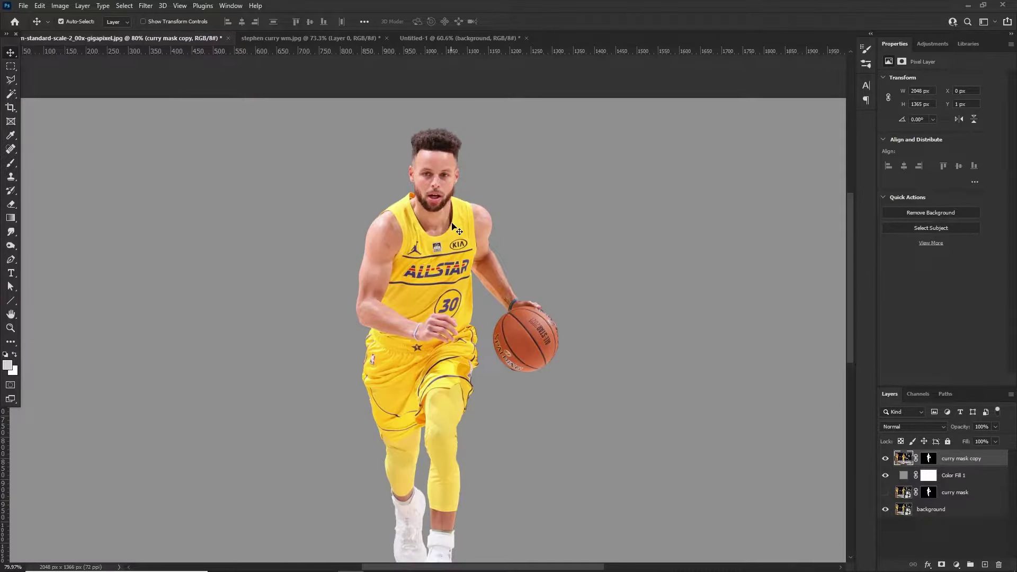
- Convert the curry mask copy layer to a smart object and paste it into the 1080 x 1350 px document
scroll(439, 201, up, 3)
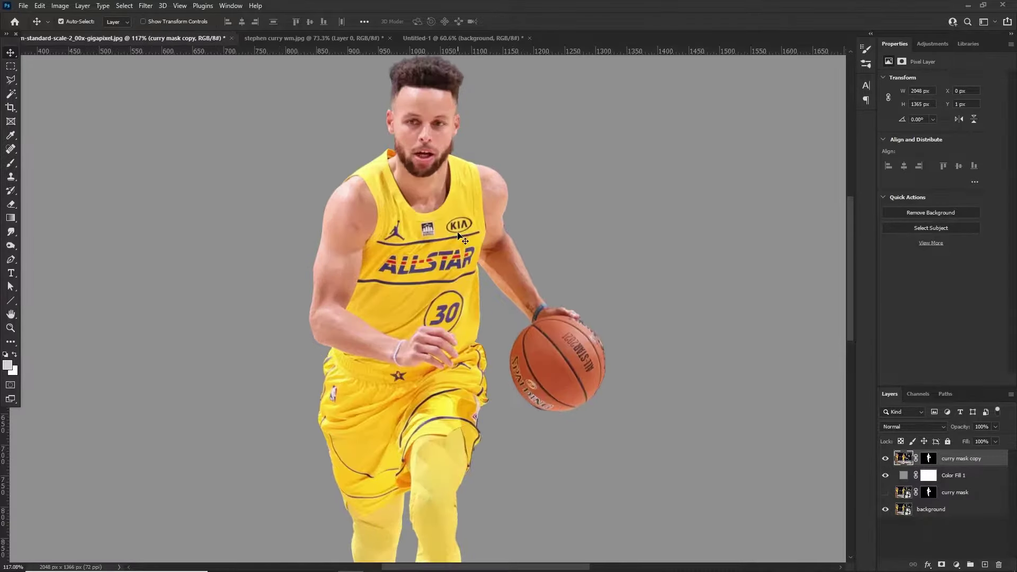
scroll(430, 171, up, 1)
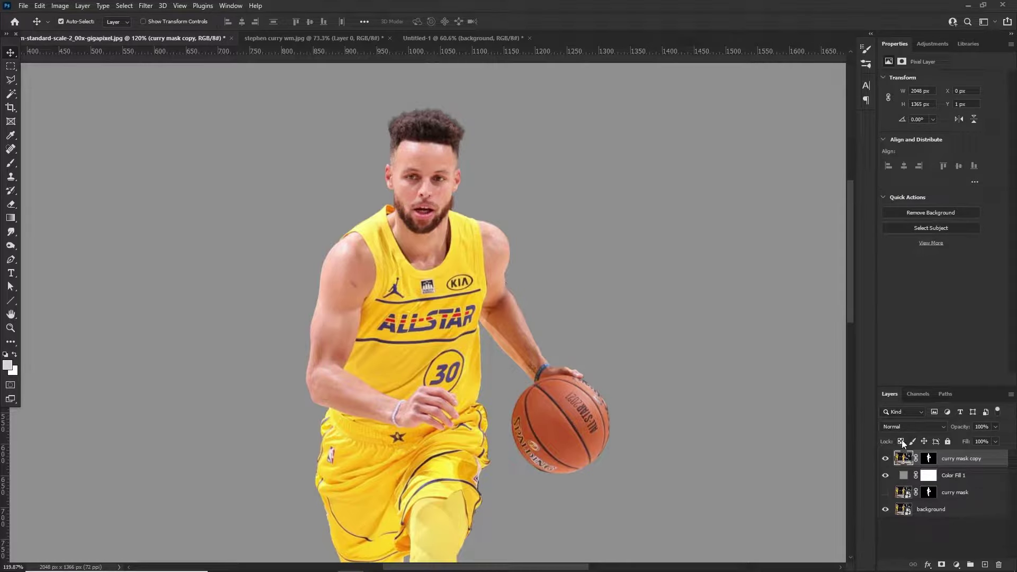
right_click(956, 459)
click(916, 155)
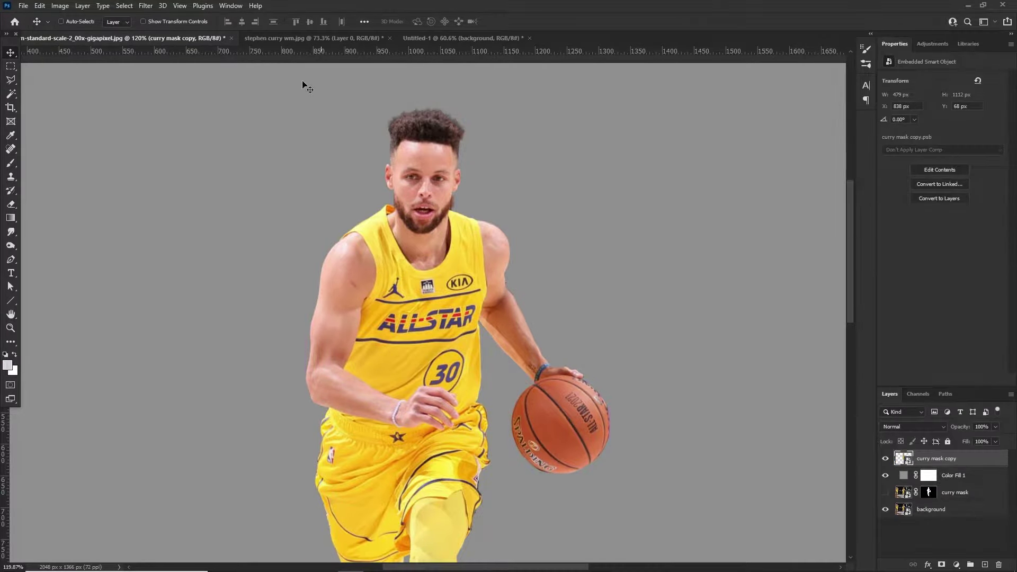
click(406, 38)
key(ctrl+v)
- Scale the pasted player to about 52% and place him on the court beside the yellow-clad background player's legs
key(ctrl+t)
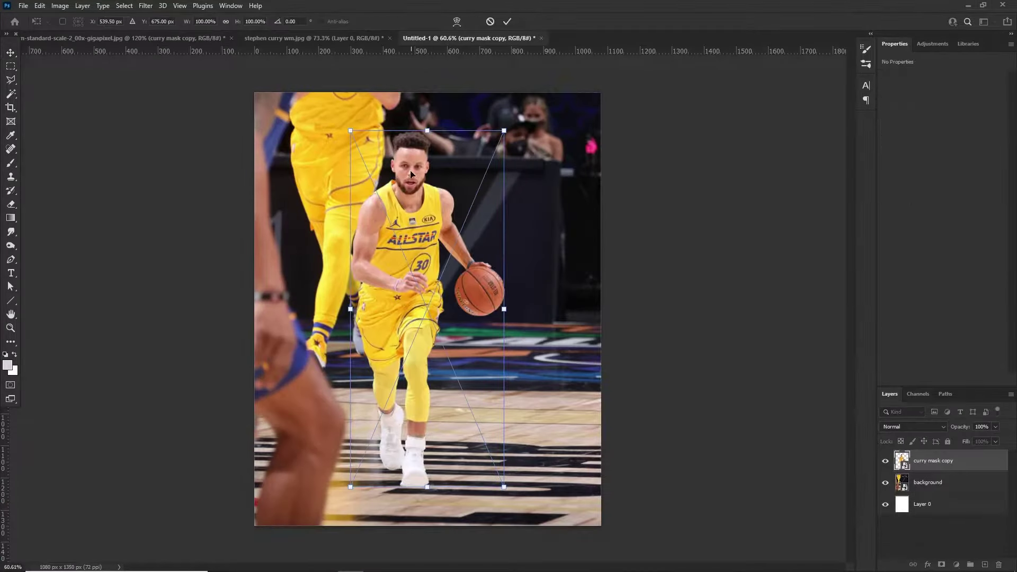
drag(427, 133, 427, 261)
drag(426, 376, 417, 326)
drag(414, 214, 415, 253)
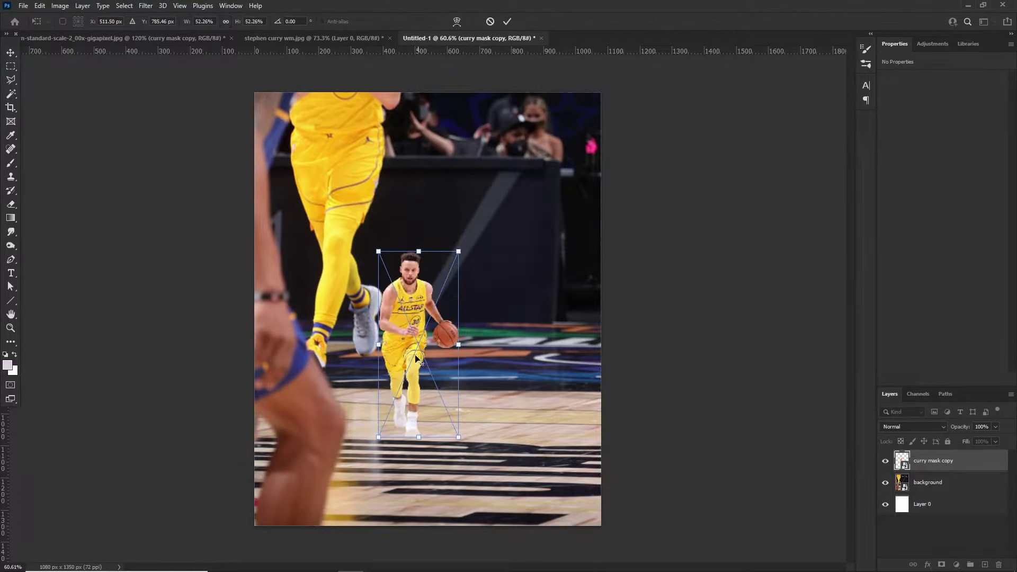
scroll(401, 365, up, 5)
click(507, 21)
scroll(410, 320, down, 3)
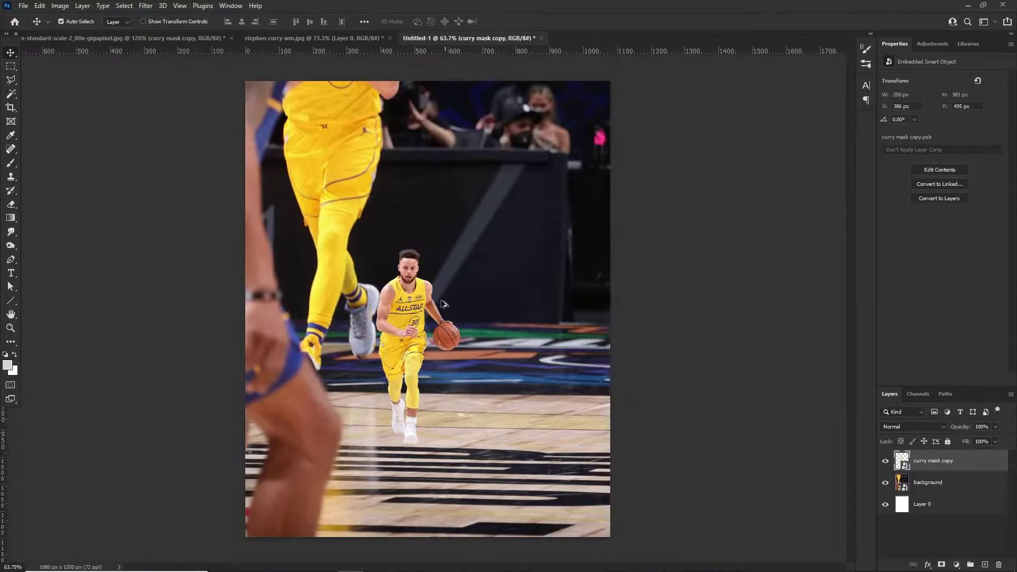
scroll(410, 320, up, 2)
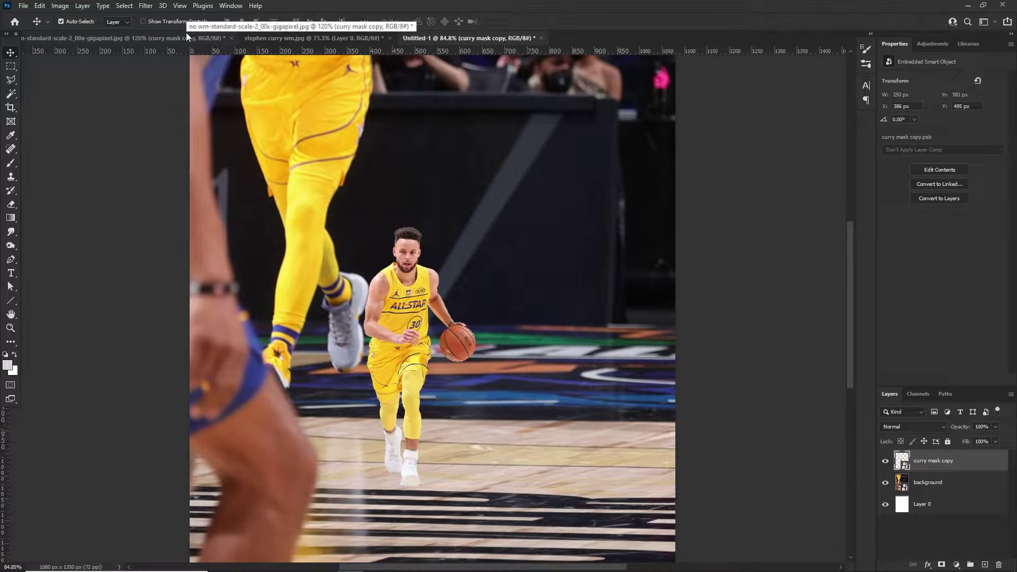
- Compare the placed player with the source cutout, examining the head, arms, ball, legs and shoes up close
key(ctrl)
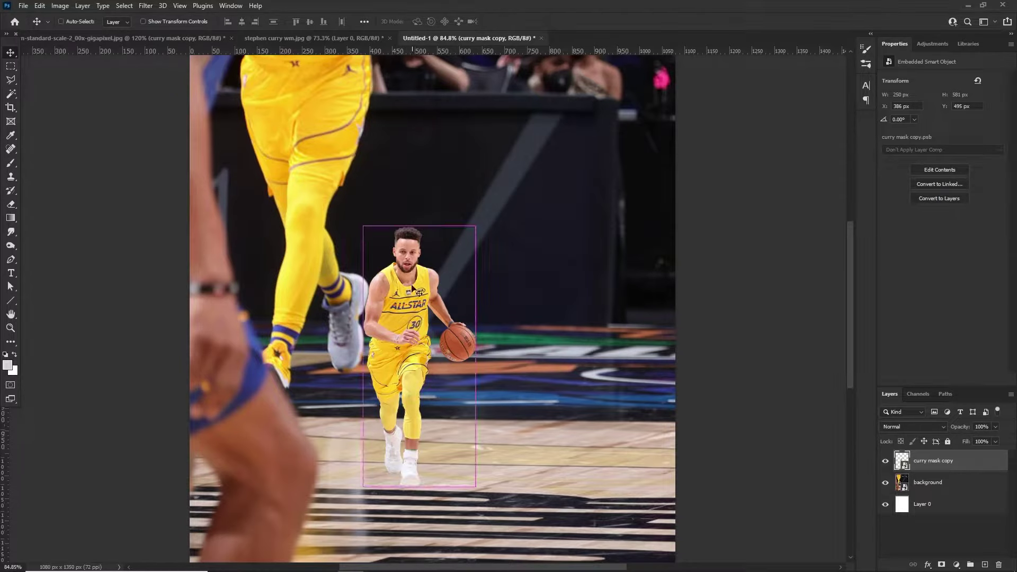
click(97, 40)
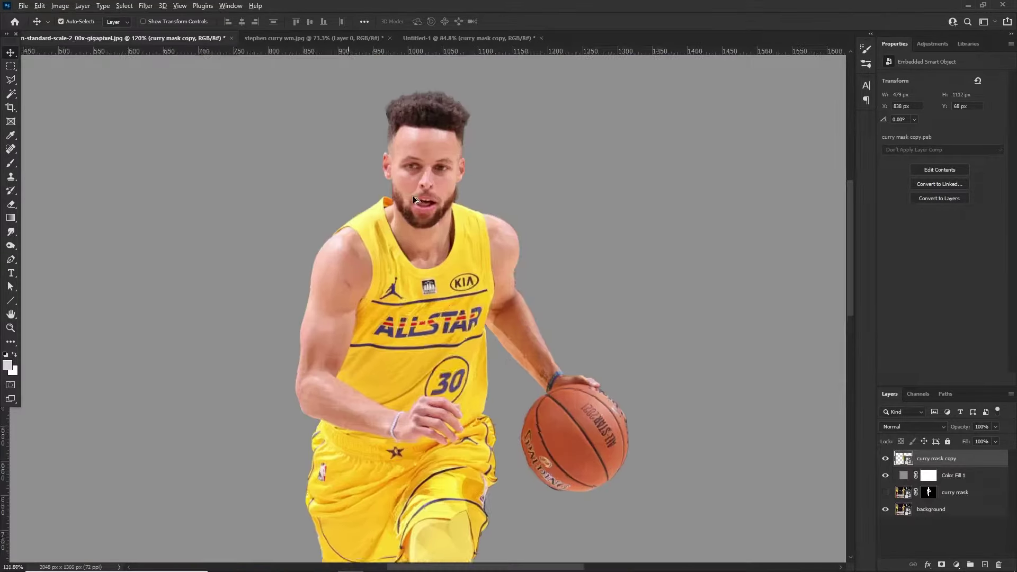
scroll(413, 199, up, 2)
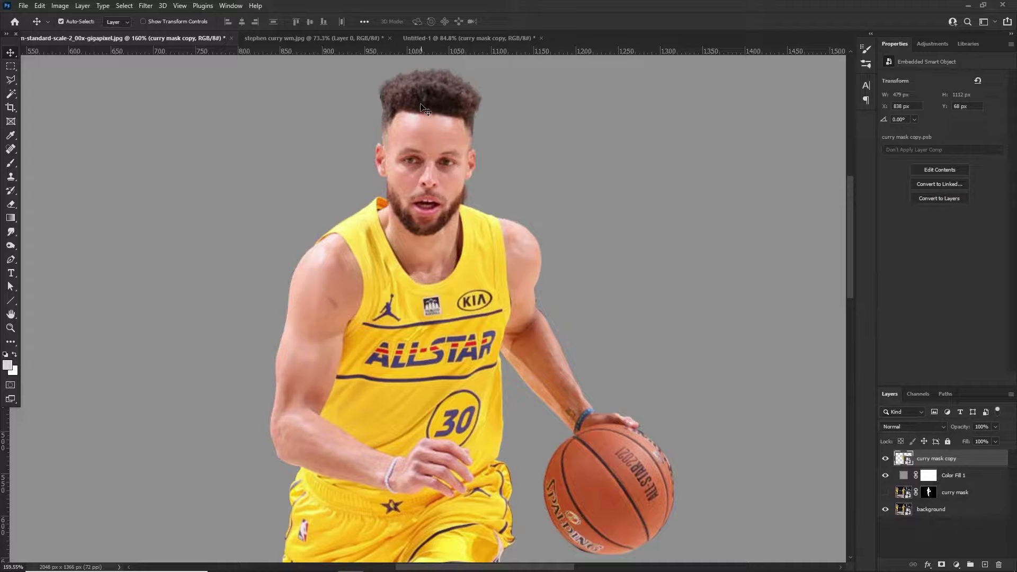
scroll(465, 194, down, 3)
scroll(440, 360, up, 1)
scroll(451, 346, down, 2)
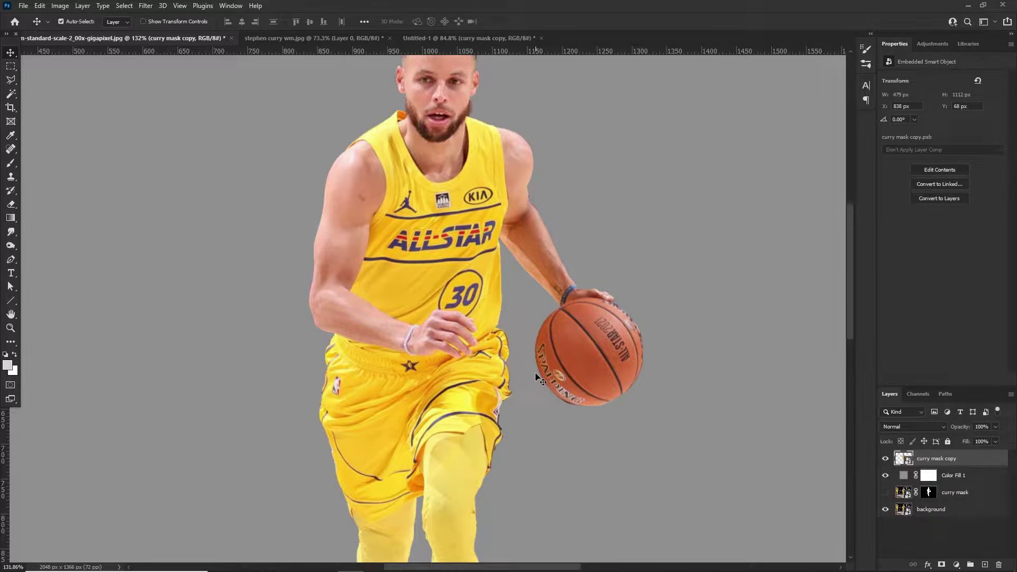
scroll(539, 379, down, 3)
scroll(426, 387, up, 2)
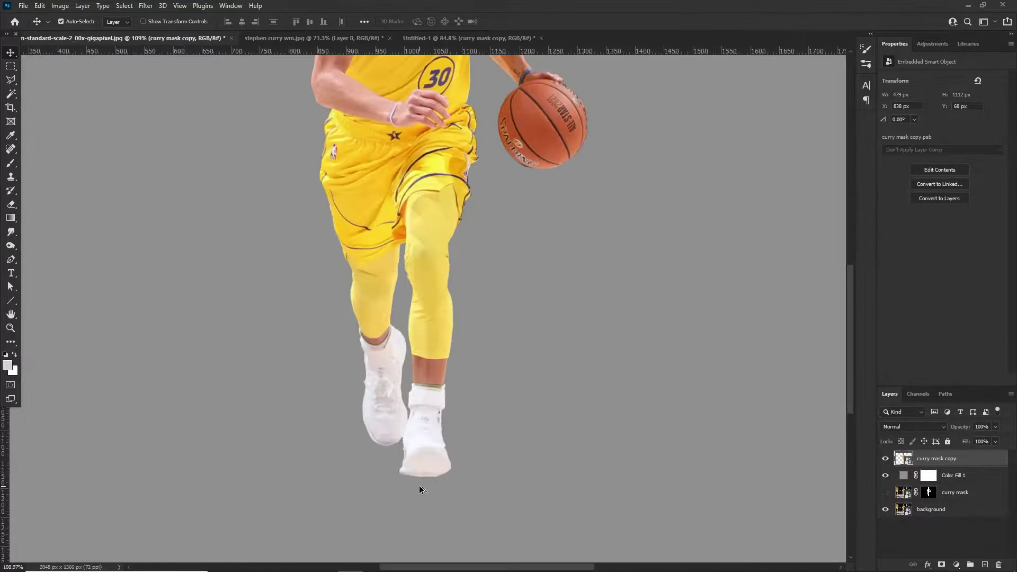
scroll(422, 105, up, 2)
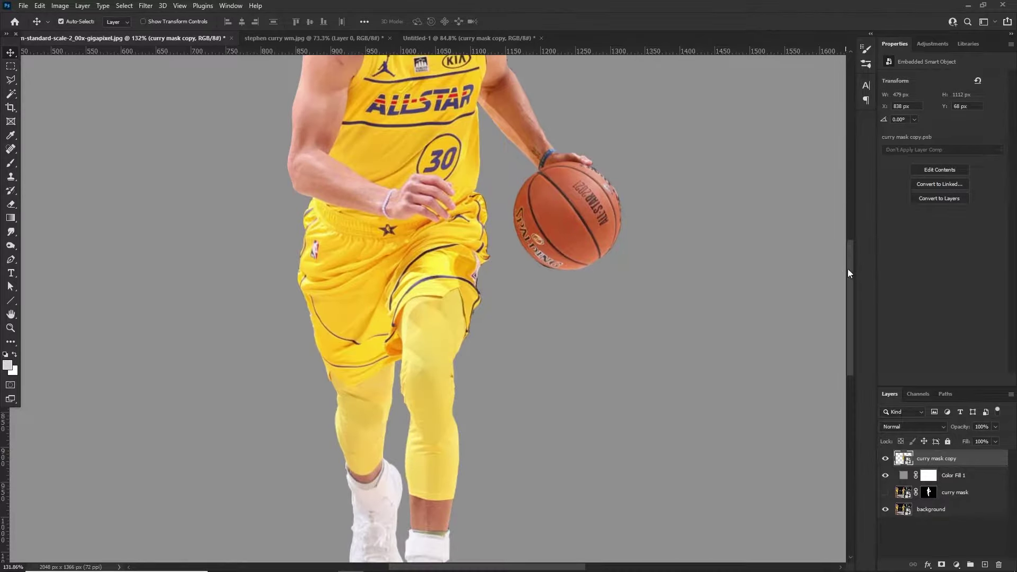
drag(848, 273, 844, 215)
scroll(414, 252, up, 2)
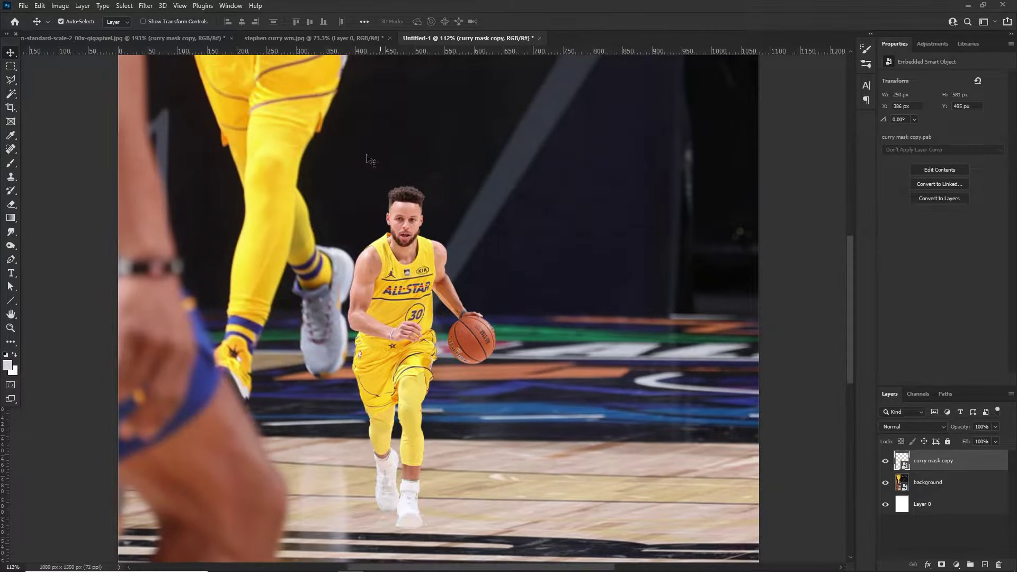
click(132, 39)
scroll(456, 224, down, 3)
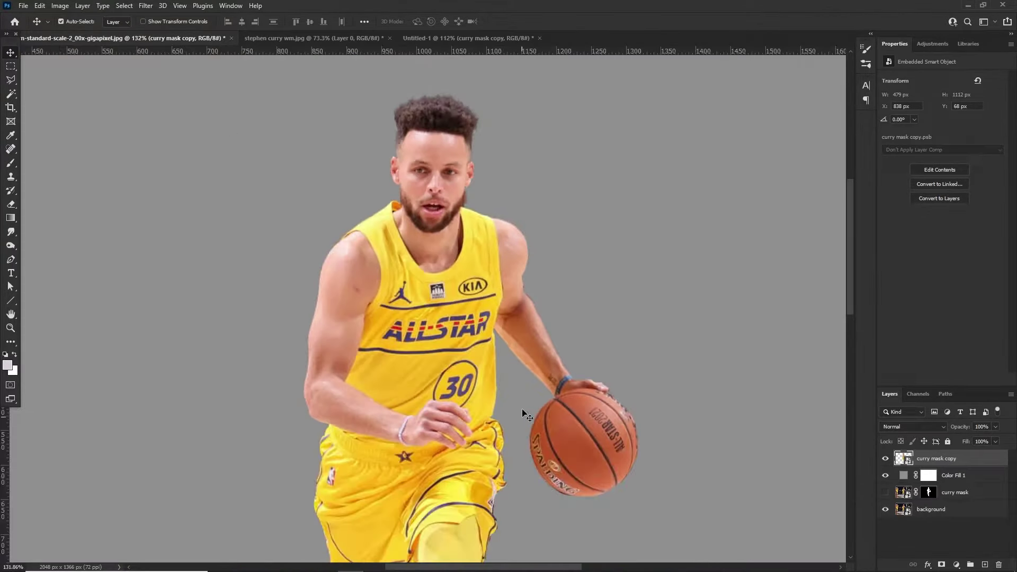
scroll(428, 479, down, 3)
scroll(427, 233, up, 3)
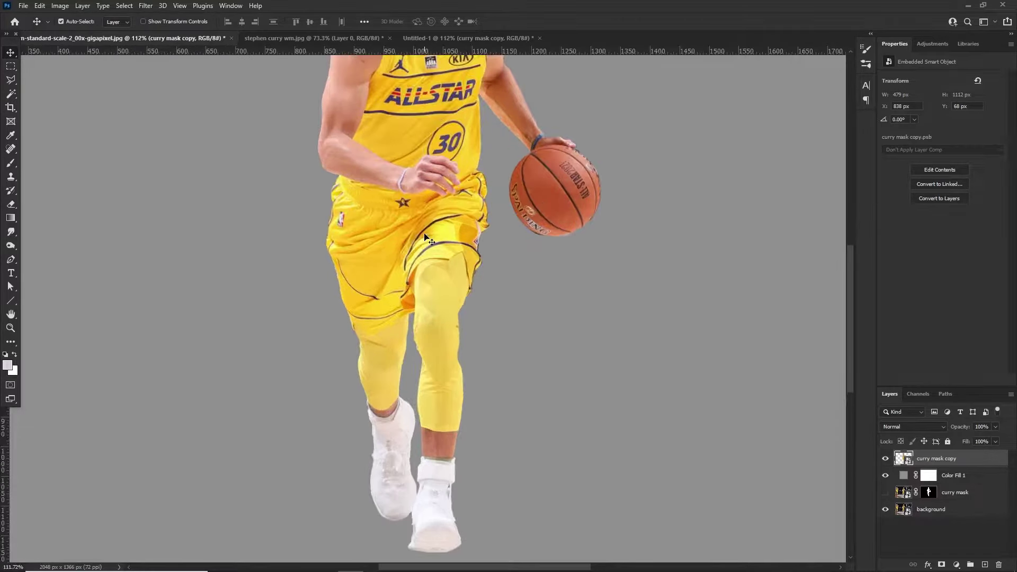
scroll(426, 232, up, 3)
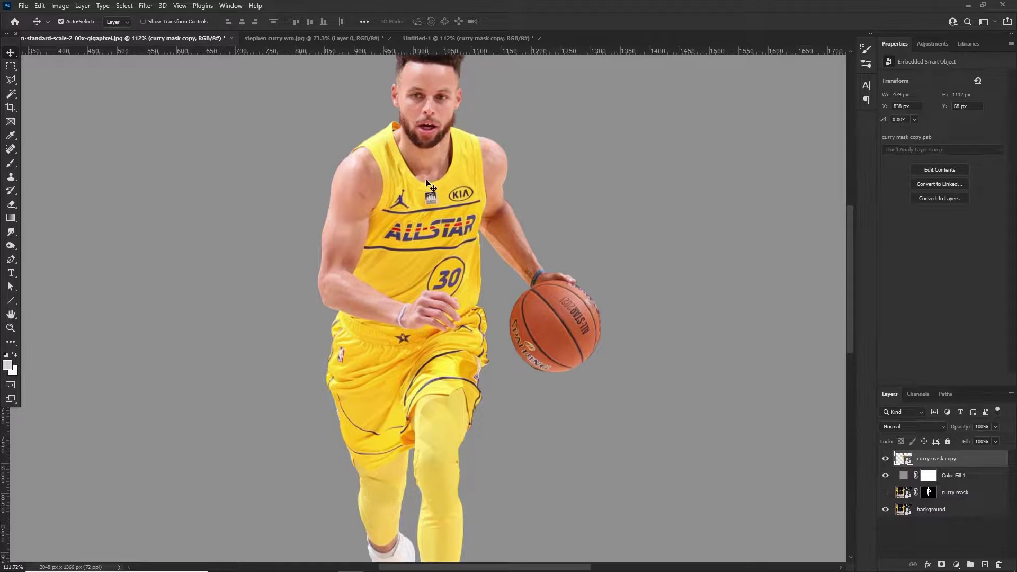
- Duplicate the curry mask copy smart object three times in the source document
click(10, 258)
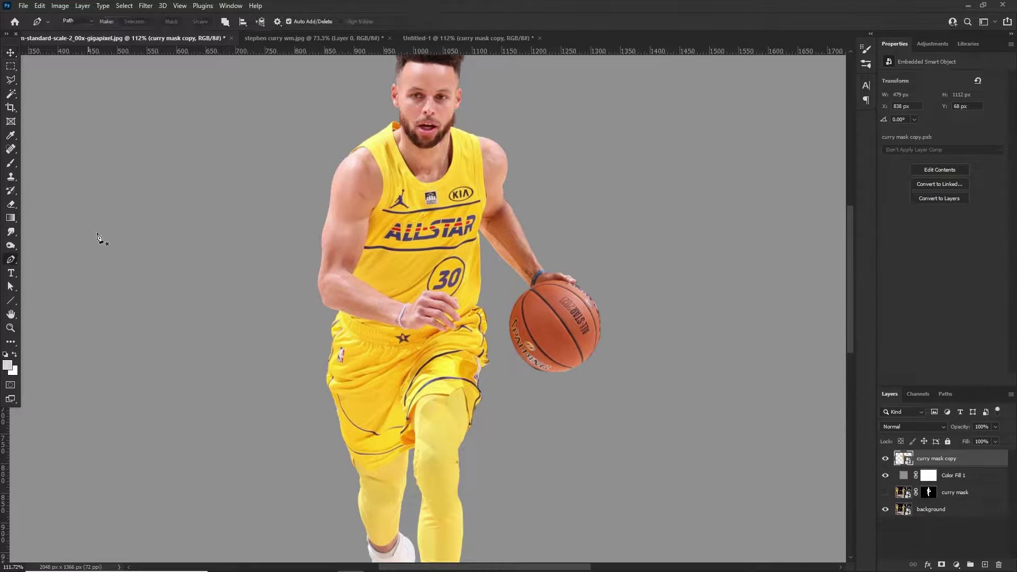
scroll(417, 238, up, 3)
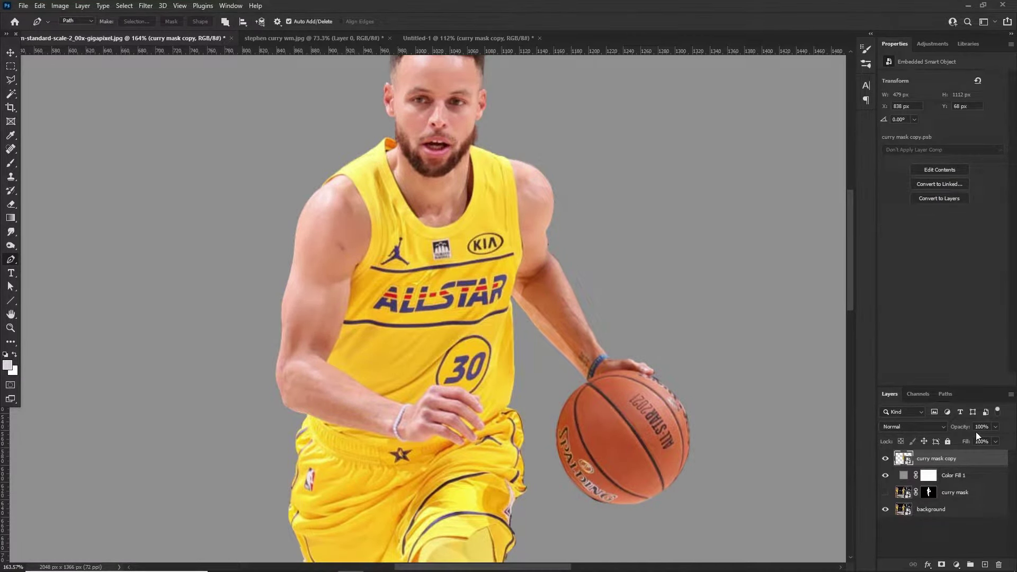
key(ctrl+j)
key(ctrl+j)
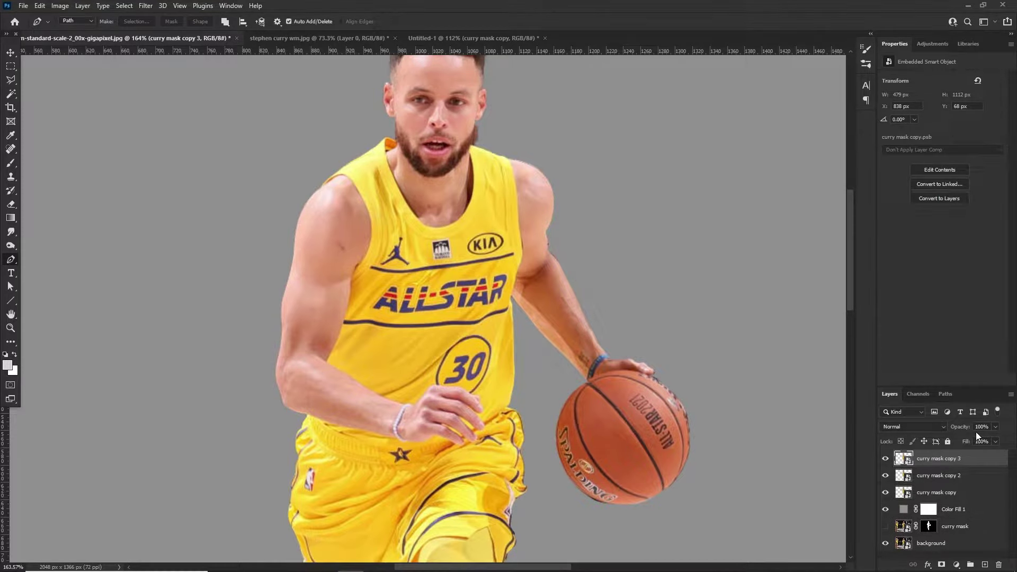
key(ctrl+j)
- Rename the curry mask copy 2 layer as head and the curry mask copy 3 layer as hands
click(929, 492)
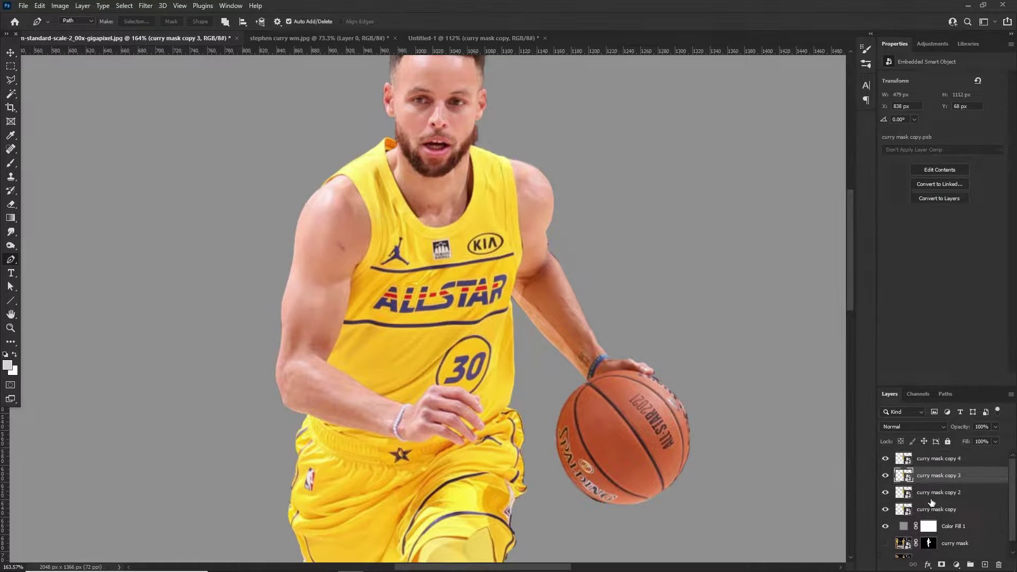
double_click(930, 493)
text(head)
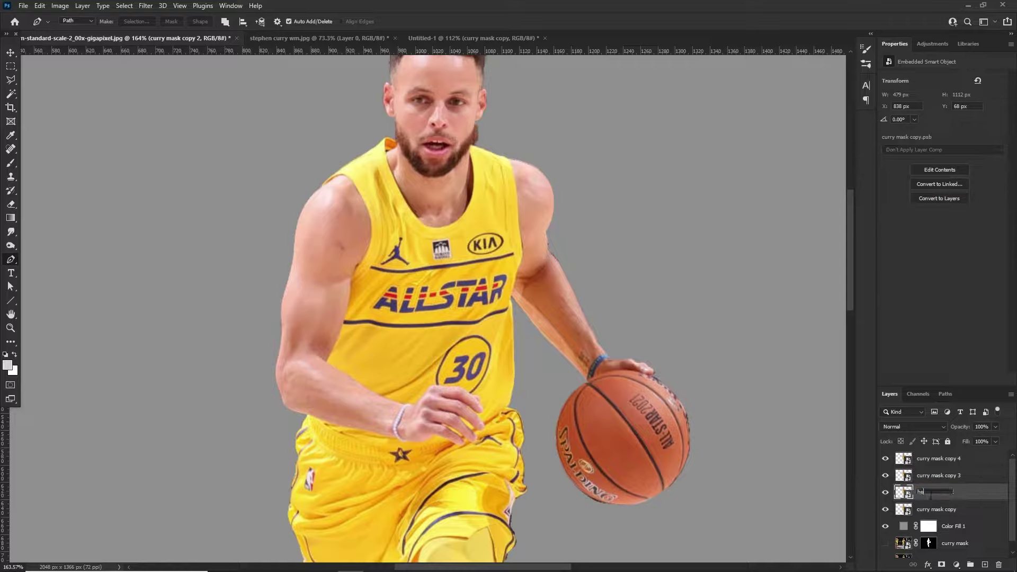
key(Return)
double_click(927, 477)
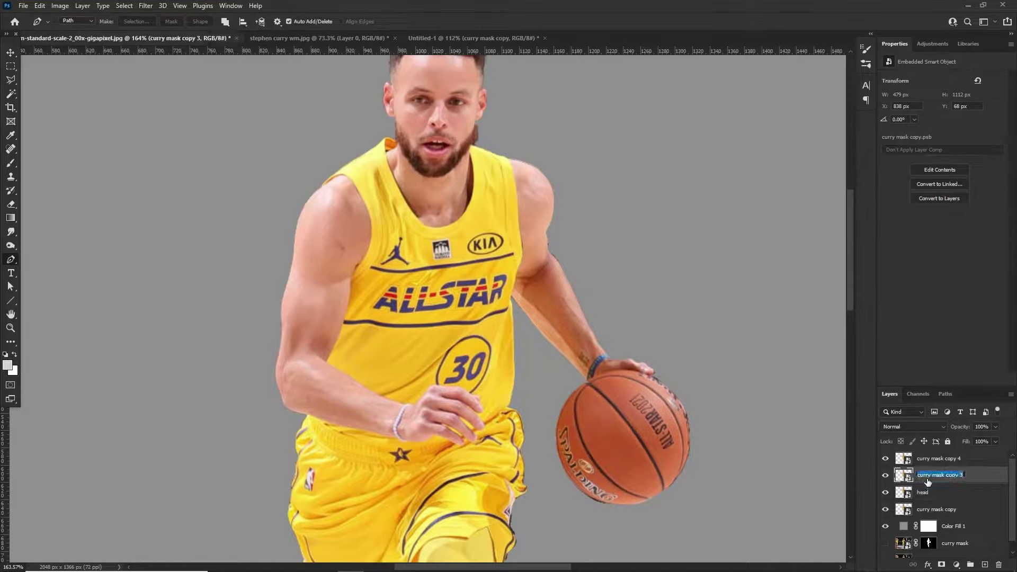
text(hands)
key(Return)
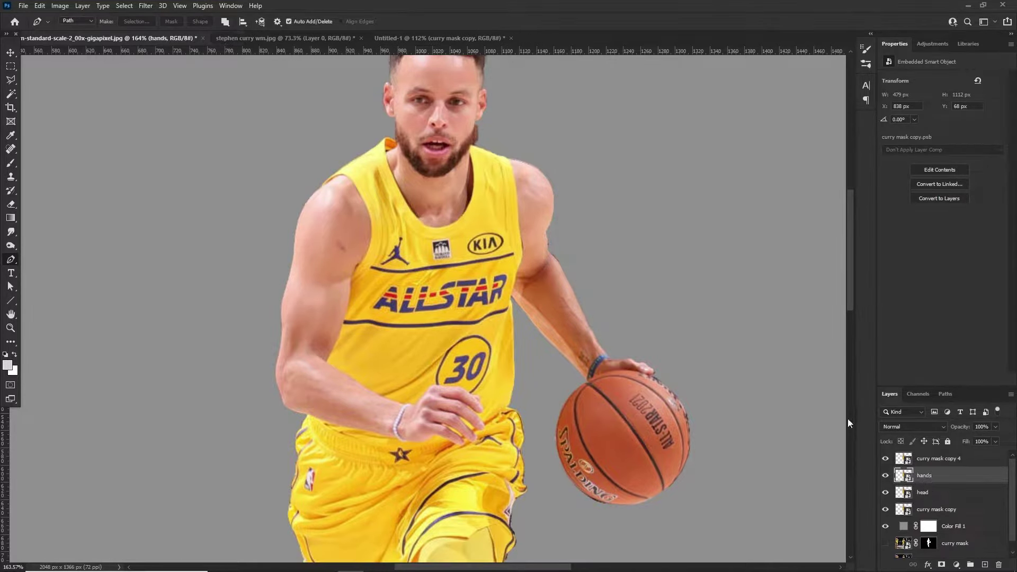
- Rename the curry mask copy 4 layer as feet
click(924, 459)
double_click(926, 458)
text(fee)
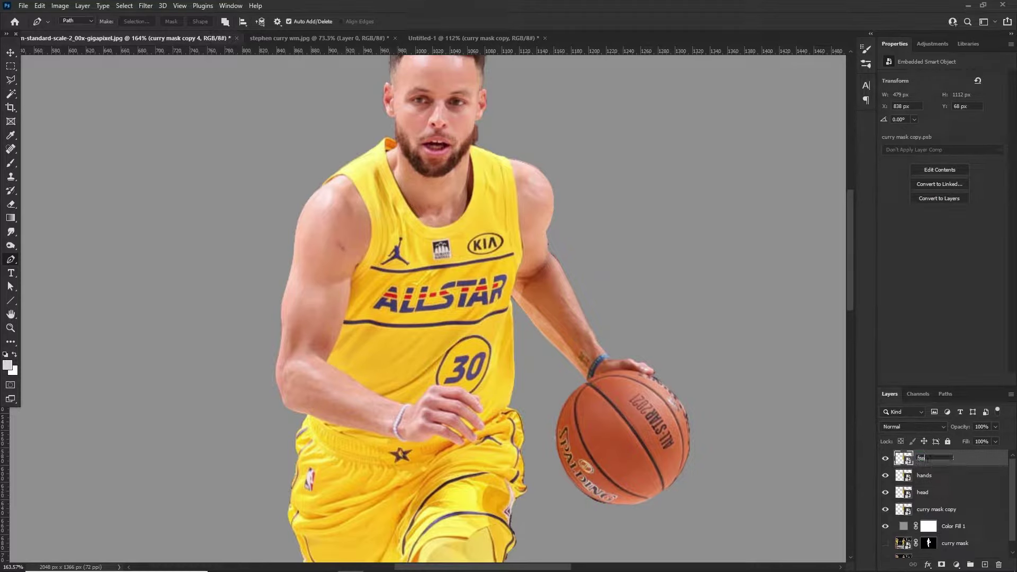
text(y)
key(Return)
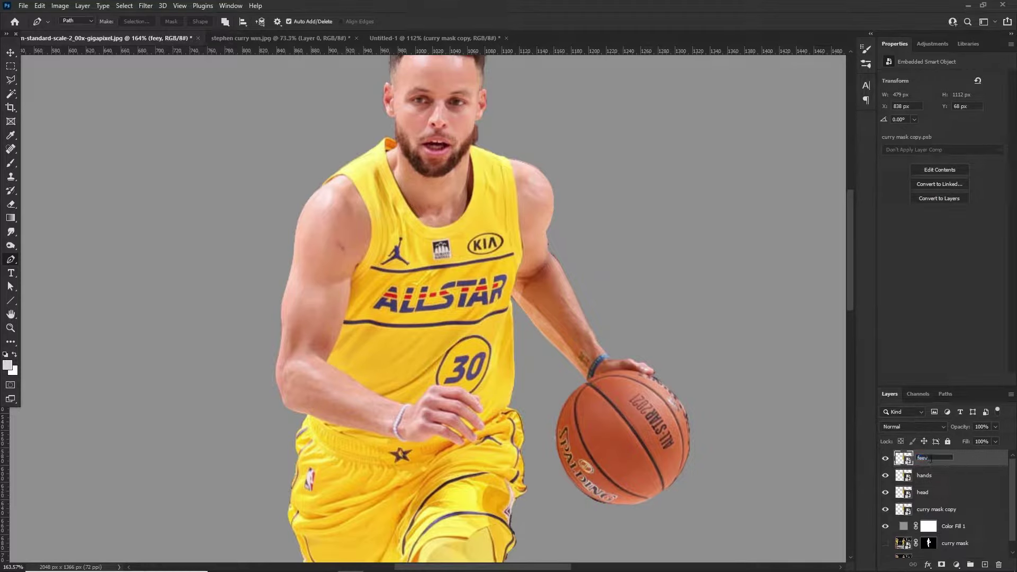
key(Return)
- Select the head layer and trace a Pen path along the jersey neckline, from one side of the neck to the other
scroll(580, 148, down, 2)
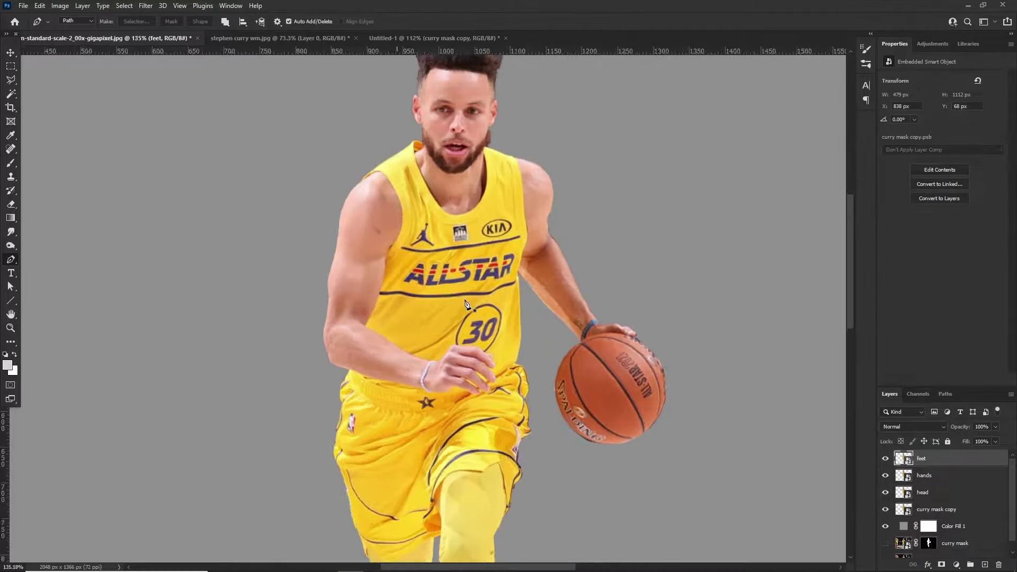
scroll(465, 302, up, 2)
key(v)
scroll(475, 312, down, 2)
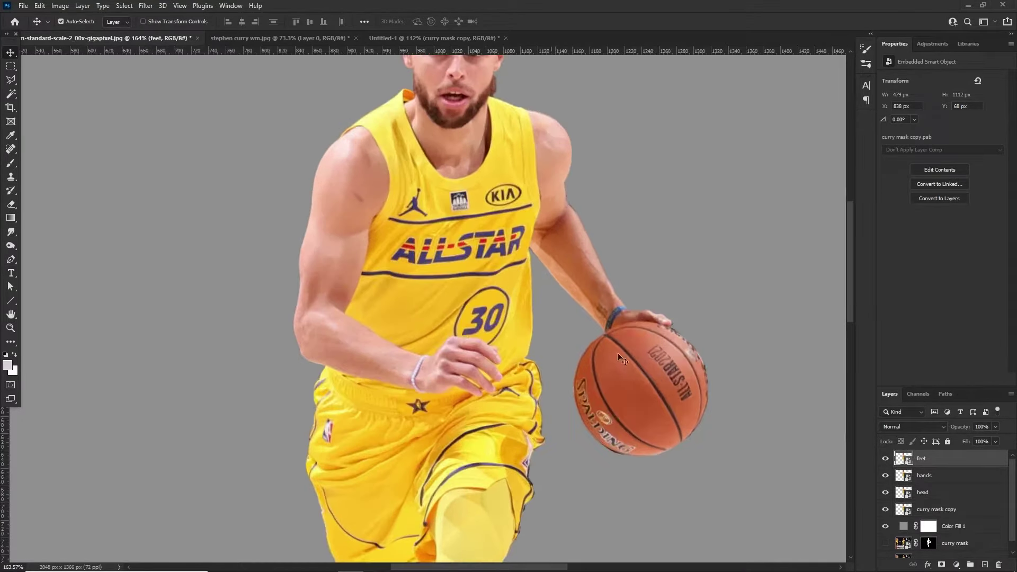
click(921, 493)
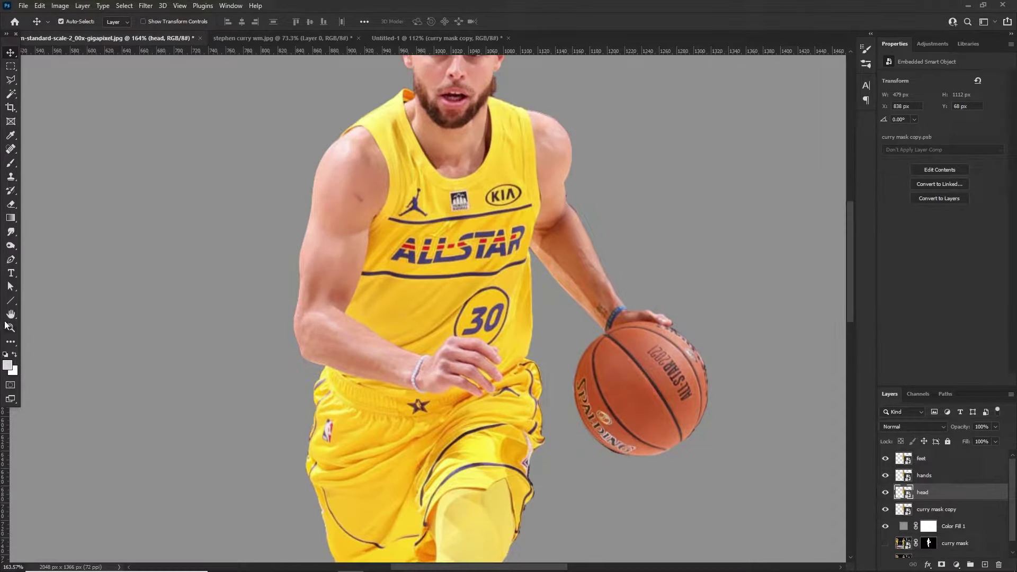
click(11, 260)
scroll(165, 224, down, 2)
scroll(384, 197, up, 3)
scroll(373, 238, up, 10)
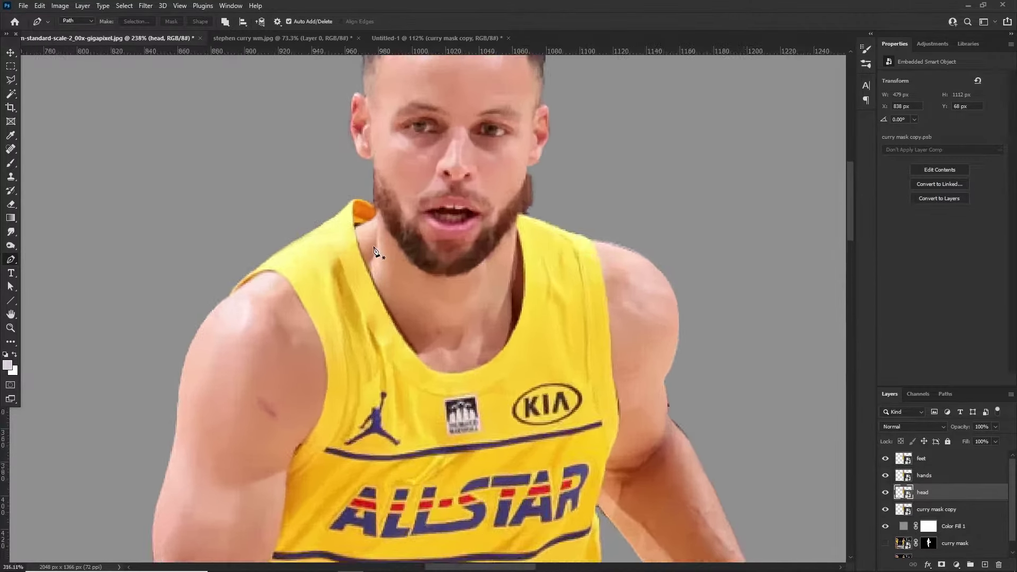
scroll(535, 441, down, 3)
scroll(417, 304, up, 4)
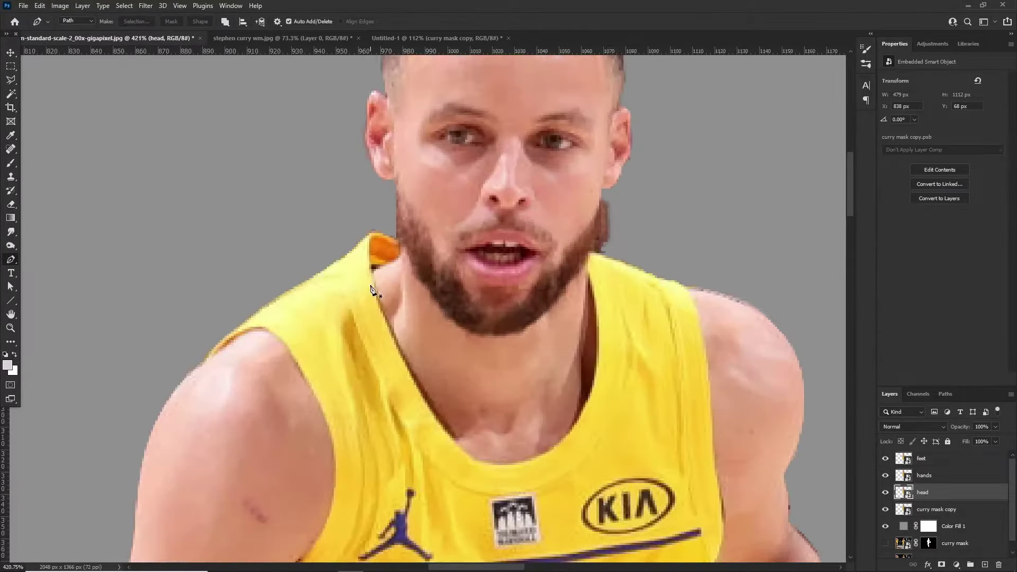
click(371, 269)
drag(429, 407, 435, 417)
drag(556, 449, 571, 432)
drag(590, 283, 587, 270)
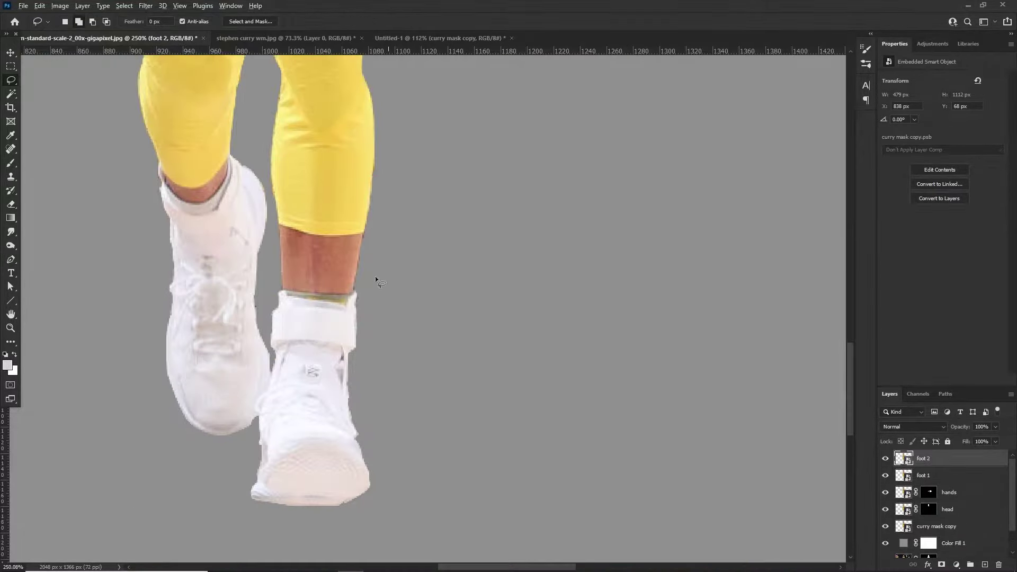
- Examine the shoes, ankles and lower legs of the cutout up close
scroll(222, 294, down, 5)
scroll(202, 304, up, 5)
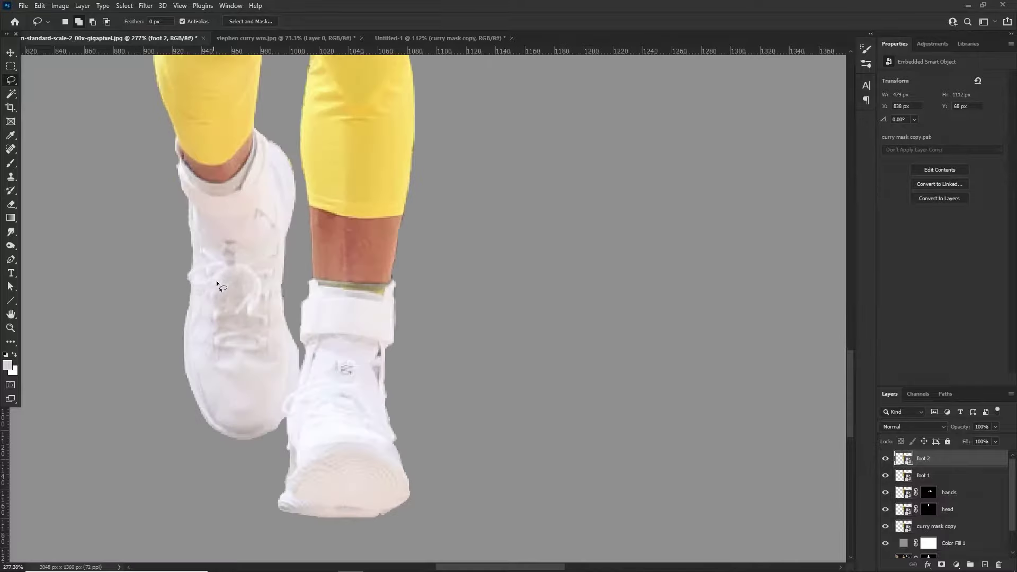
scroll(230, 262, down, 2)
scroll(245, 243, down, 5)
scroll(133, 260, up, 2)
scroll(116, 264, up, 2)
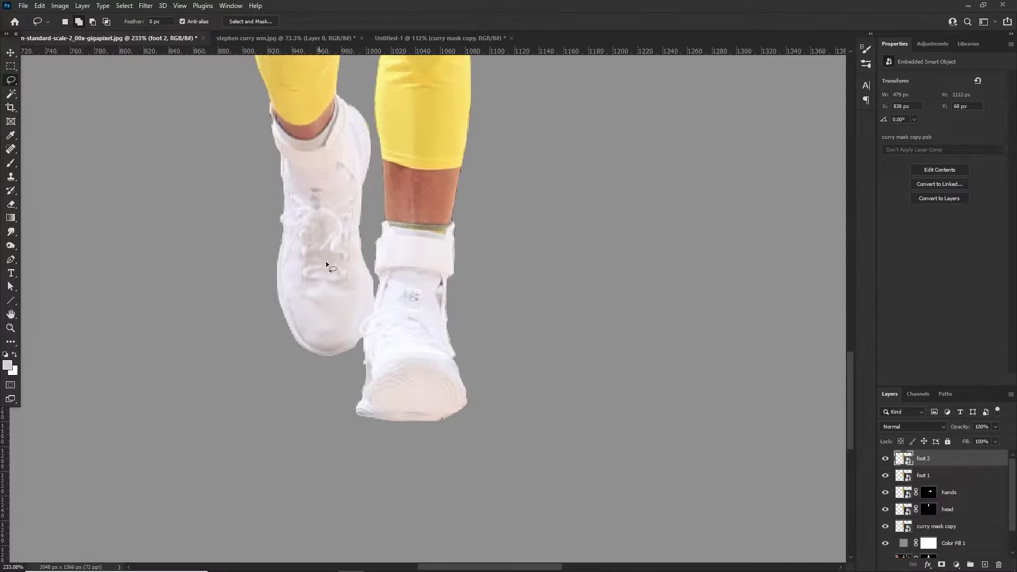
scroll(337, 339, up, 1)
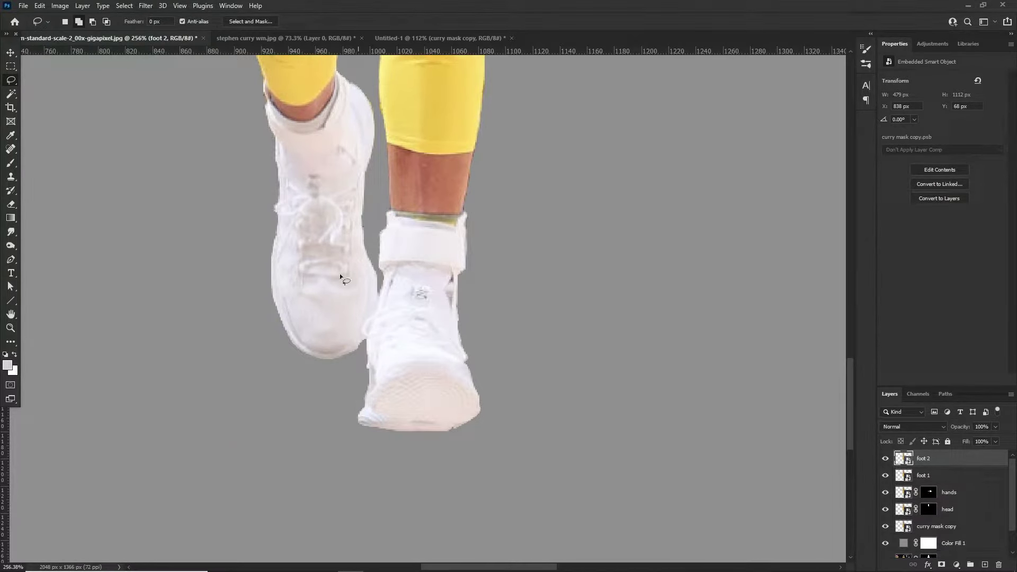
scroll(358, 167, down, 3)
scroll(404, 234, up, 2)
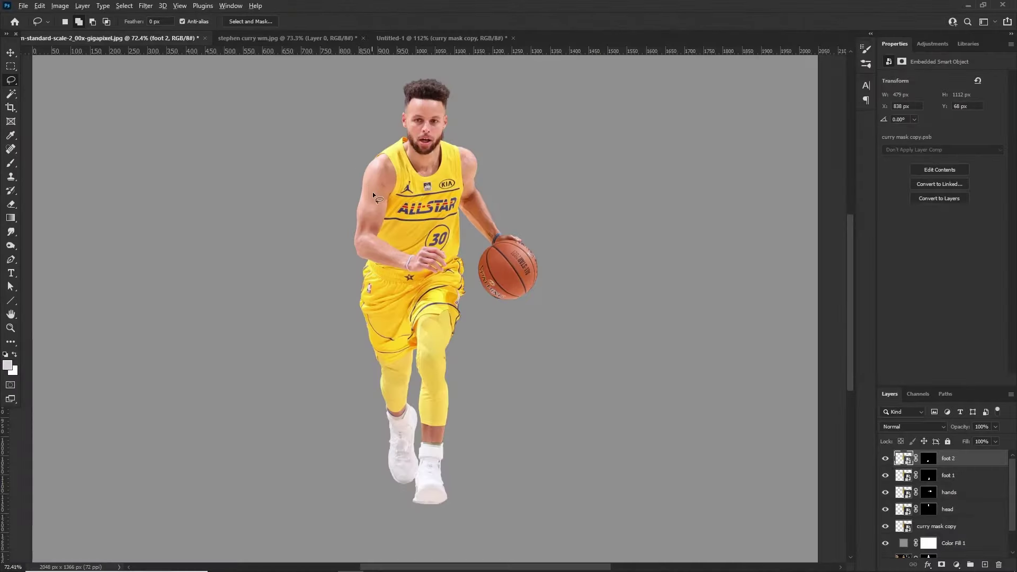
- Check the head, hands, foot 1 and foot 2 masks by toggling their visibility while the curry mask copy layer is temporarily hidden
click(885, 525)
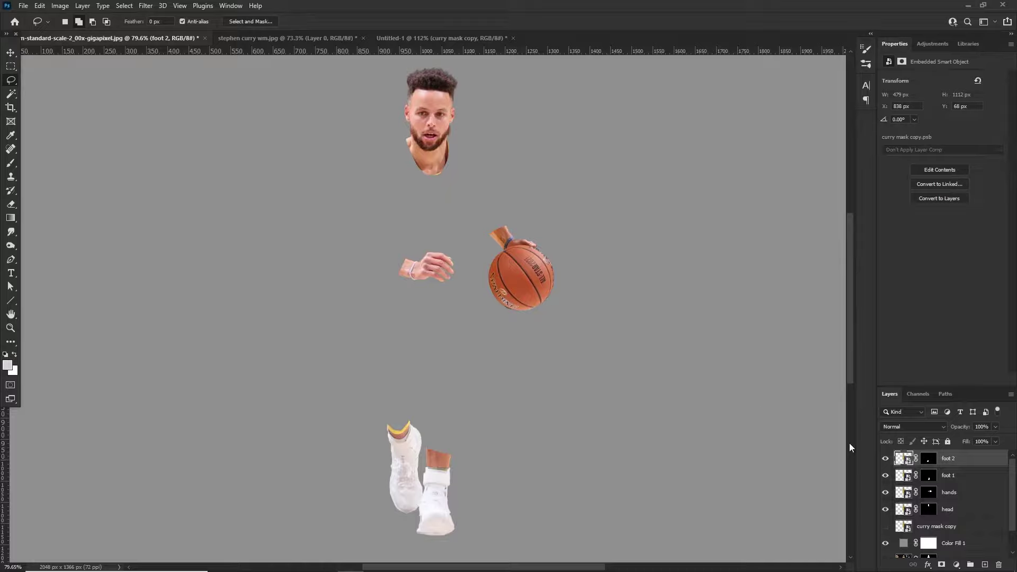
click(885, 509)
click(885, 508)
click(885, 492)
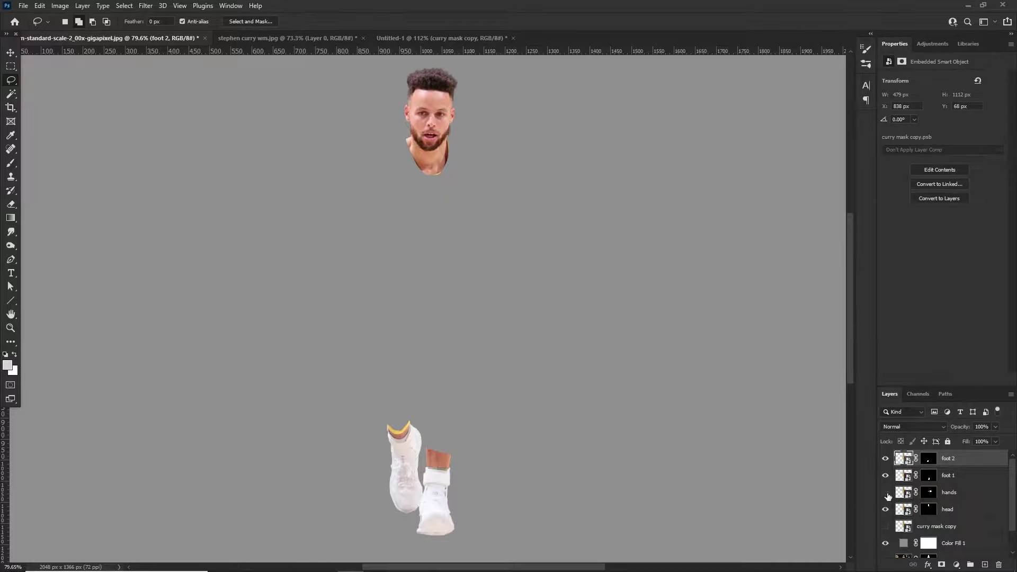
click(885, 492)
click(885, 492)
click(885, 492)
click(885, 475)
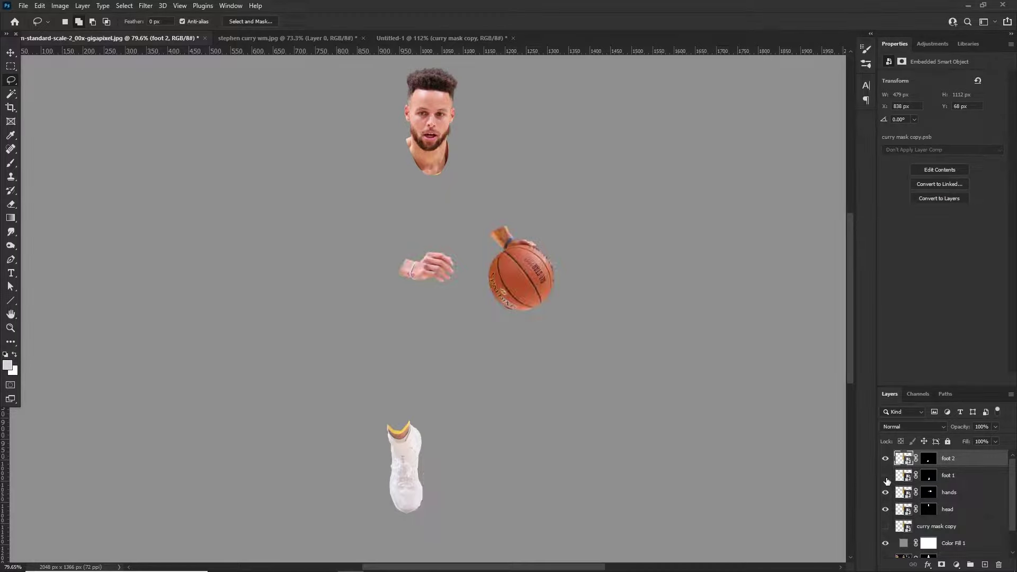
click(885, 475)
click(885, 458)
click(885, 458)
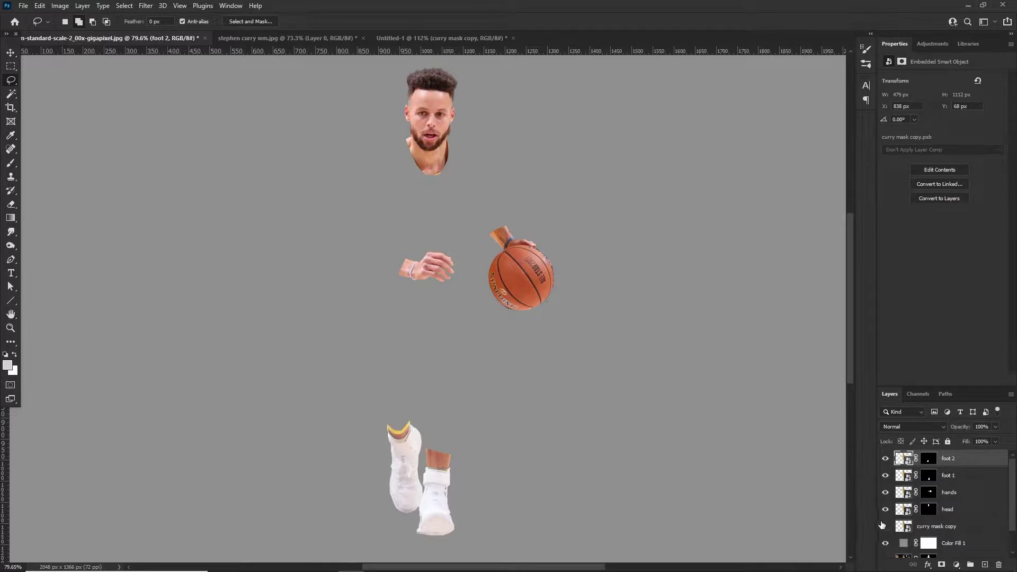
click(883, 526)
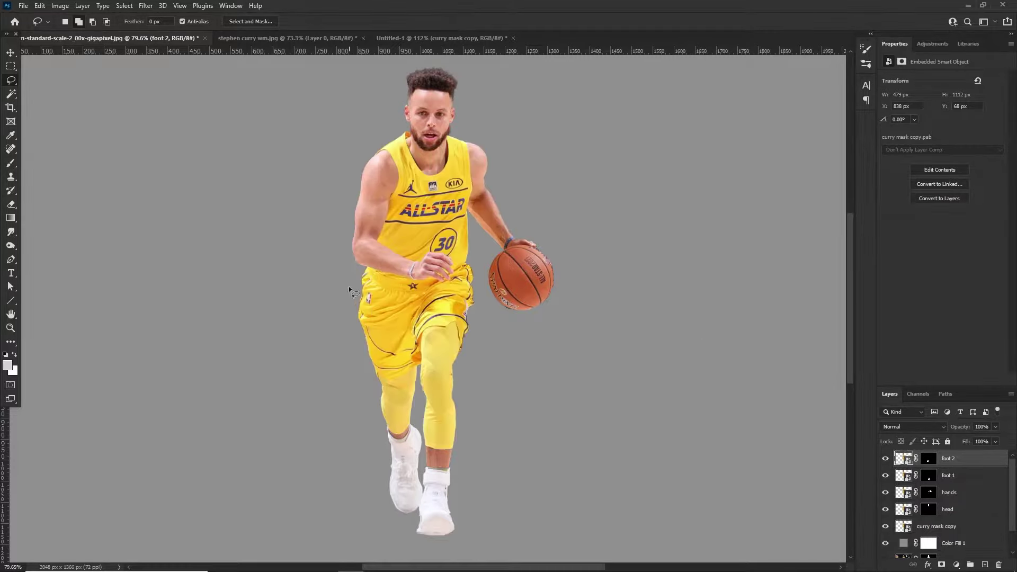
- Group the foot 2, foot 1, hands, head and curry mask copy layers and name the group curry parts
shift+click(953, 529)
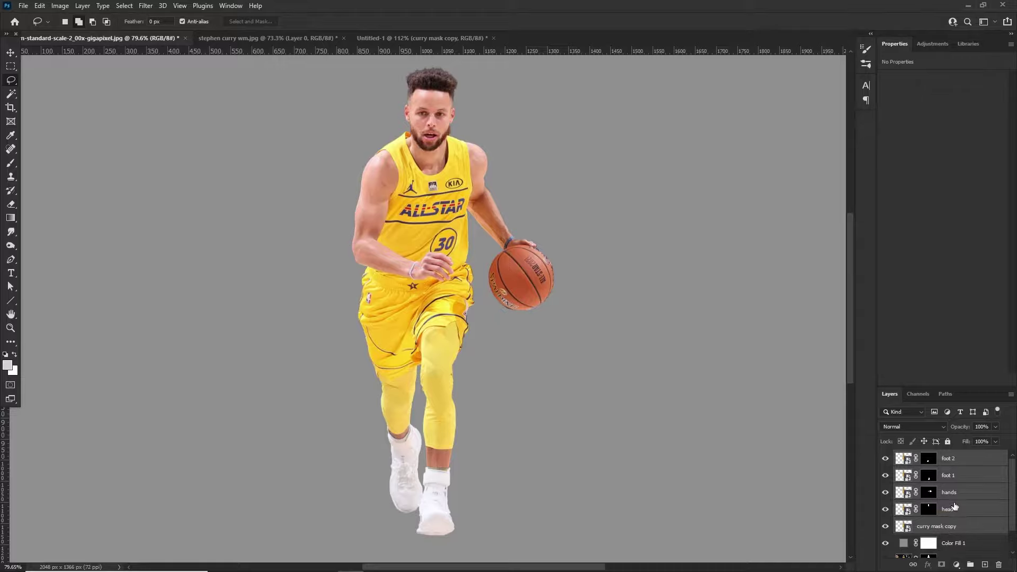
click(958, 460)
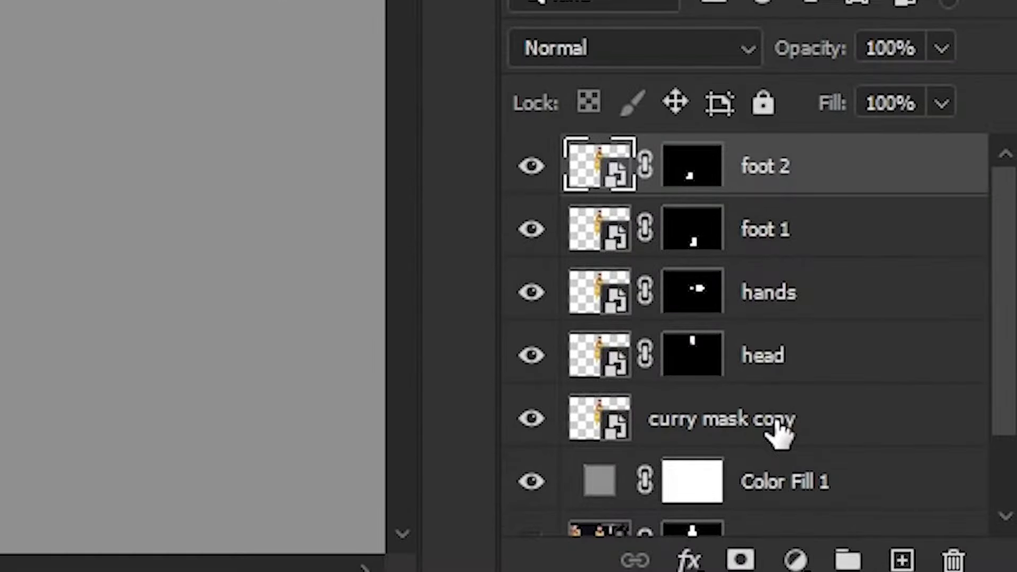
shift+click(774, 422)
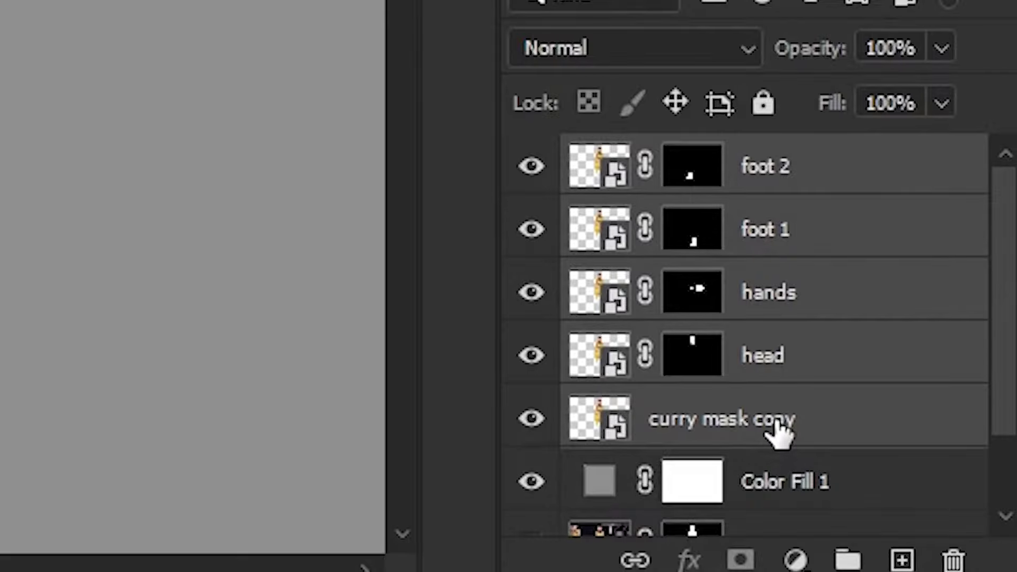
key(ctrl+g)
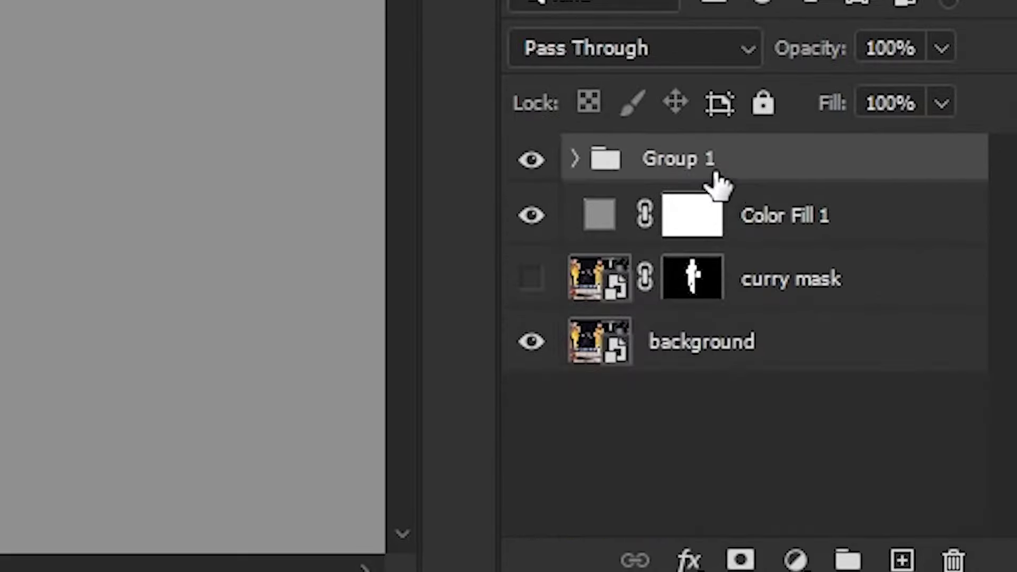
double_click(701, 158)
text(curry part)
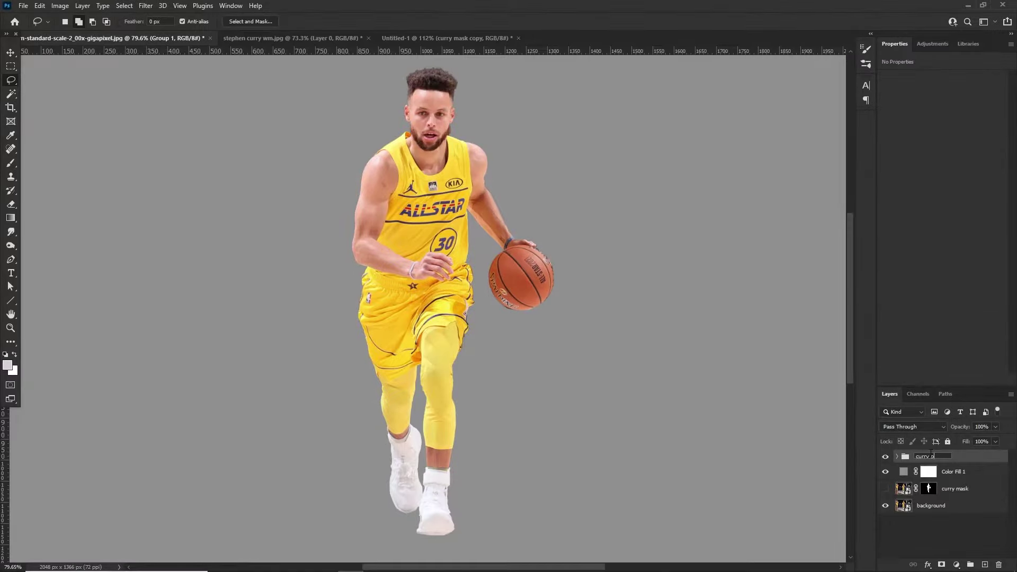
text(s)
key(Return)
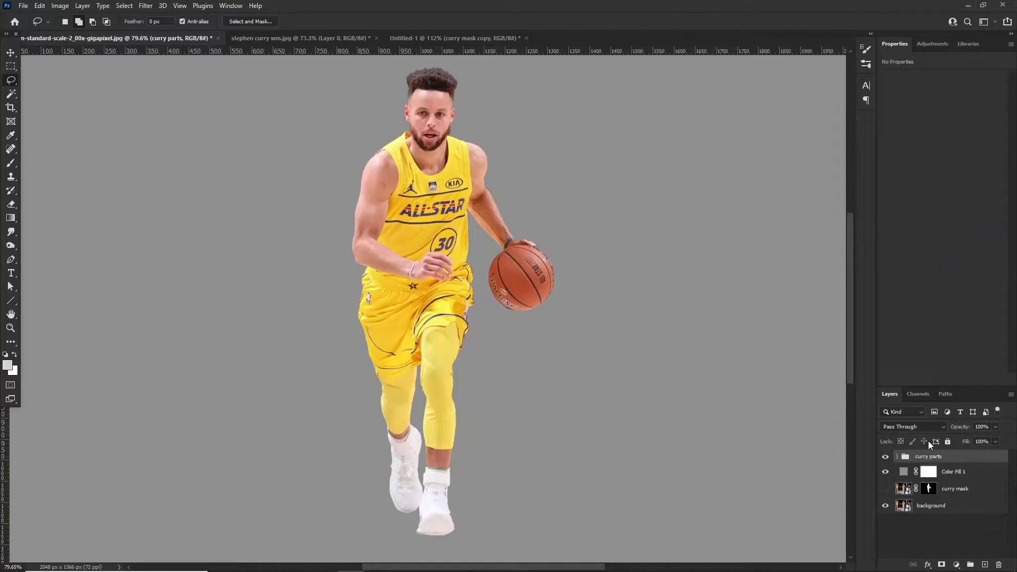
- Bring the curry parts group into the Untitled-1 composition and shift it slightly upward
click(427, 37)
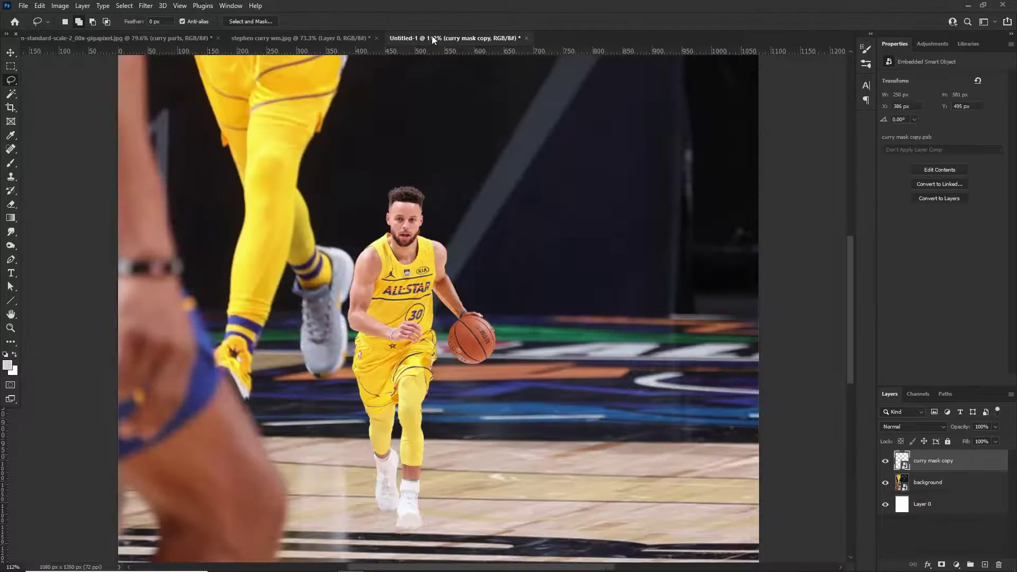
scroll(354, 224, down, 3)
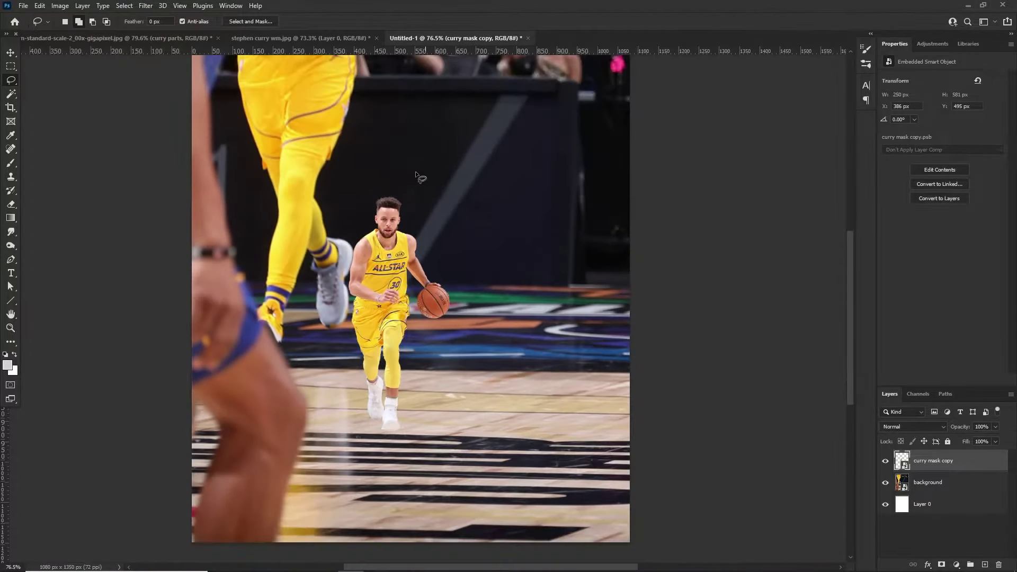
drag(540, 167, 515, 190)
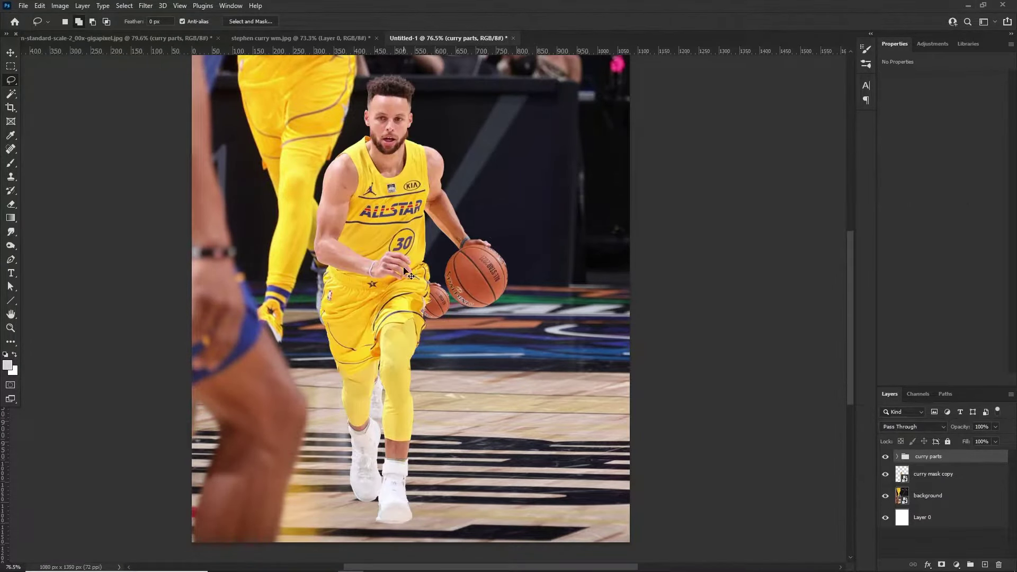
key(ctrl+t)
scroll(405, 235, down, 3)
scroll(441, 266, up, 2)
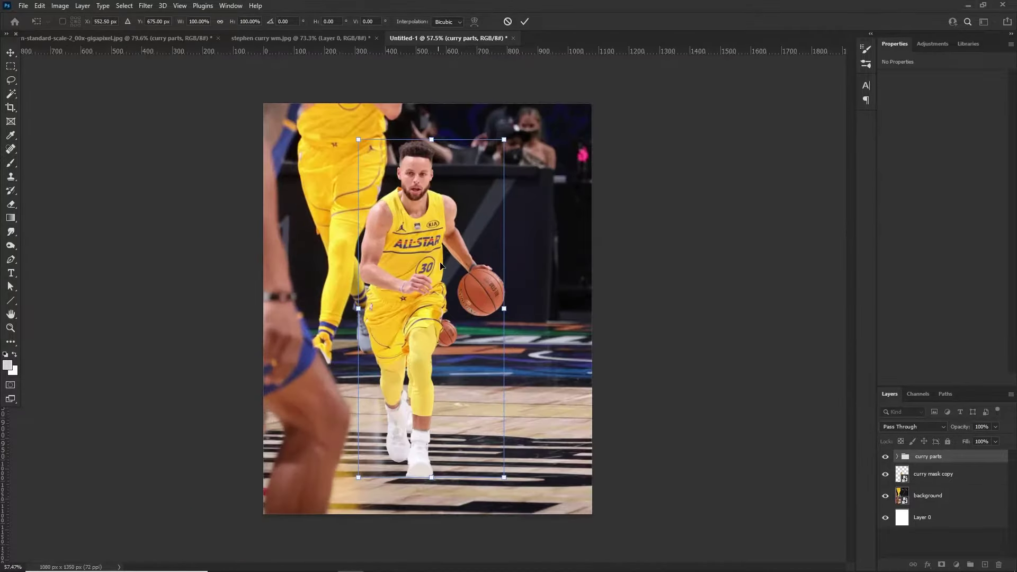
mouse_move(441, 266)
mouse_down()
mouse_move(432, 222)
mouse_move(443, 241)
mouse_up()
key(Return)
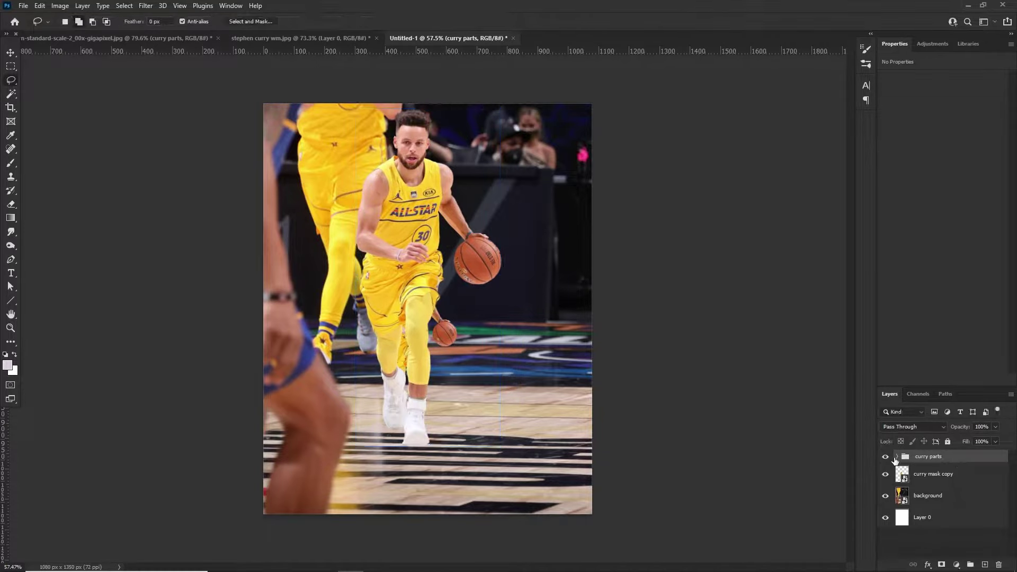
- Hide the previously placed curry mask copy layer beneath the curry parts group
click(932, 474)
scroll(335, 305, down, 2)
scroll(344, 303, up, 3)
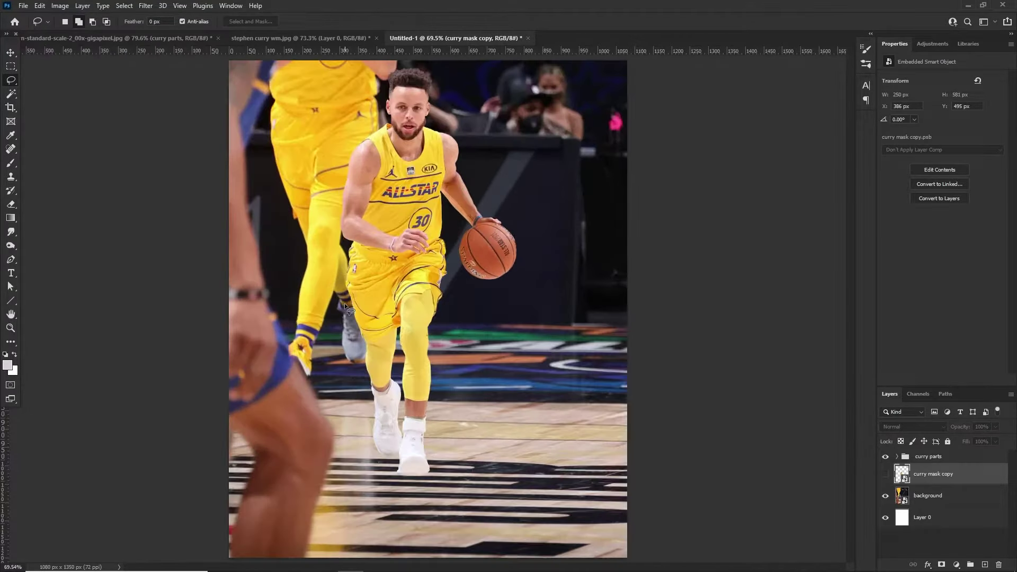
click(921, 456)
key(ctrl+t)
key(ctrl+plus)
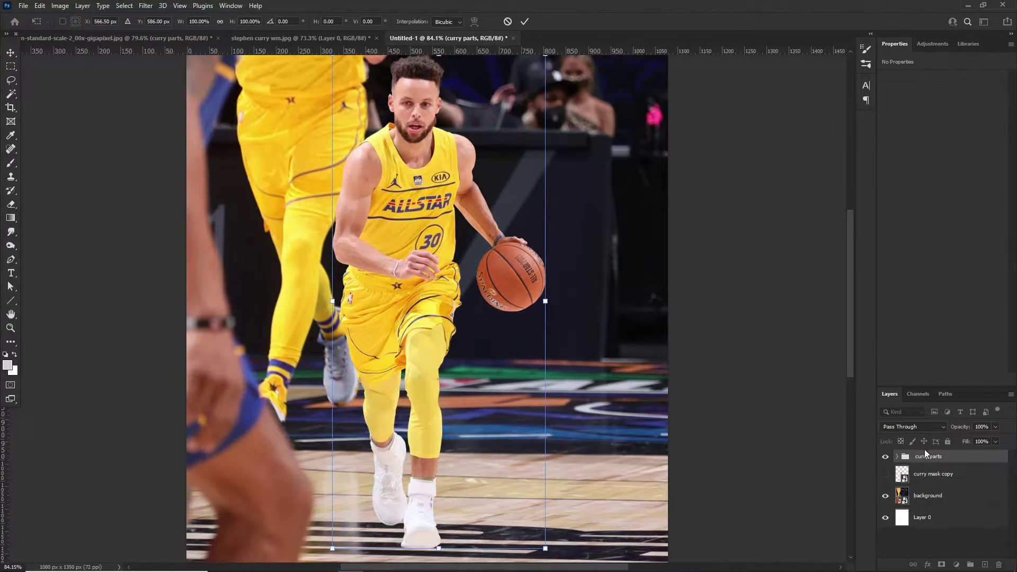
key(Return)
mouse_move(370, 116)
mouse_down()
mouse_move(407, 128)
mouse_move(373, 105)
mouse_move(296, 166)
mouse_move(360, 144)
mouse_up()
key(v)
key(ctrl+z)
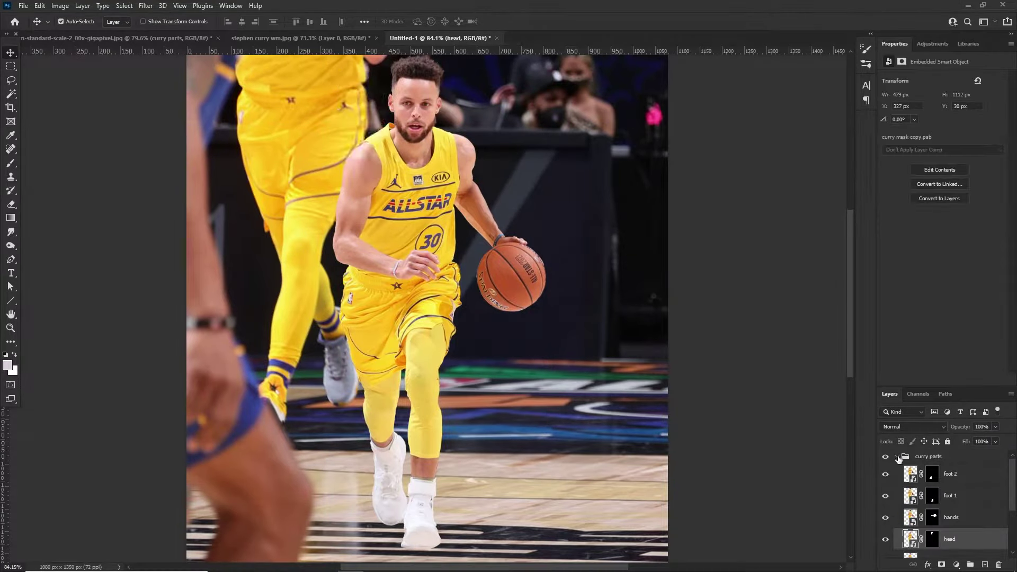
- Scale the whole curry parts group proportionally to about 334 x 775 px and place the player on the court at about X 373, Y 378 px
click(928, 458)
click(897, 456)
key(ctrl+t)
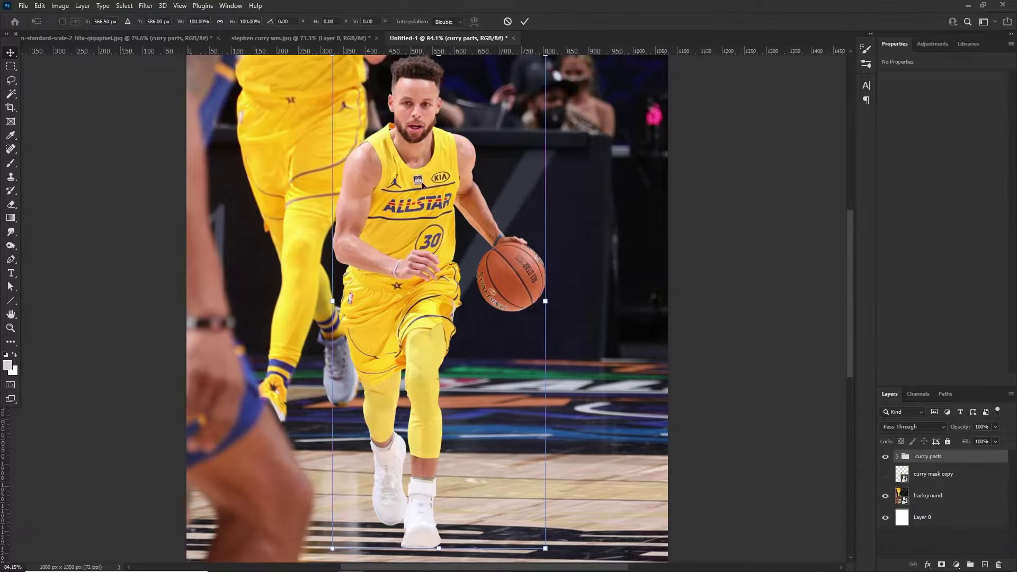
drag(542, 303, 479, 300)
scroll(388, 284, down, 2)
drag(388, 284, 410, 352)
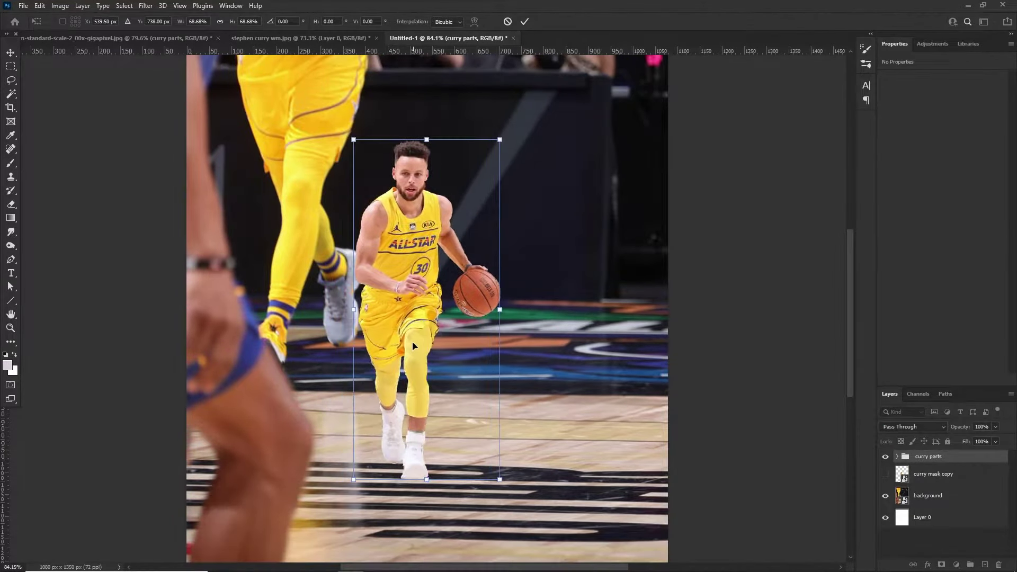
scroll(409, 318, down, 3)
scroll(409, 293, up, 1)
mouse_move(433, 198)
mouse_down()
mouse_move(427, 236)
mouse_move(425, 194)
mouse_up()
drag(431, 253, 427, 267)
key(Return)
- Try moving the head layer up and away from the player's body
scroll(357, 174, down, 2)
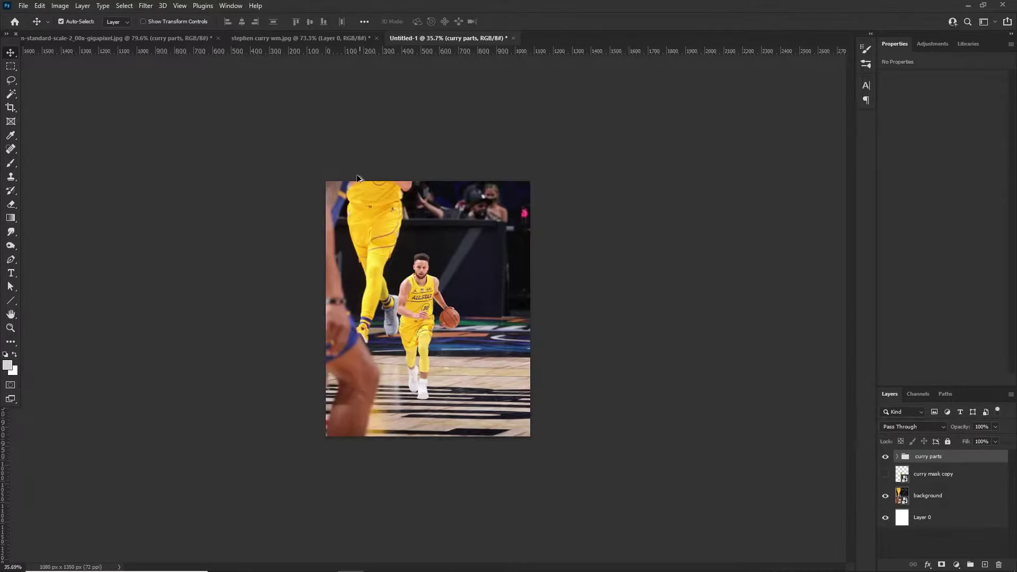
scroll(386, 238, up, 3)
scroll(384, 225, down, 2)
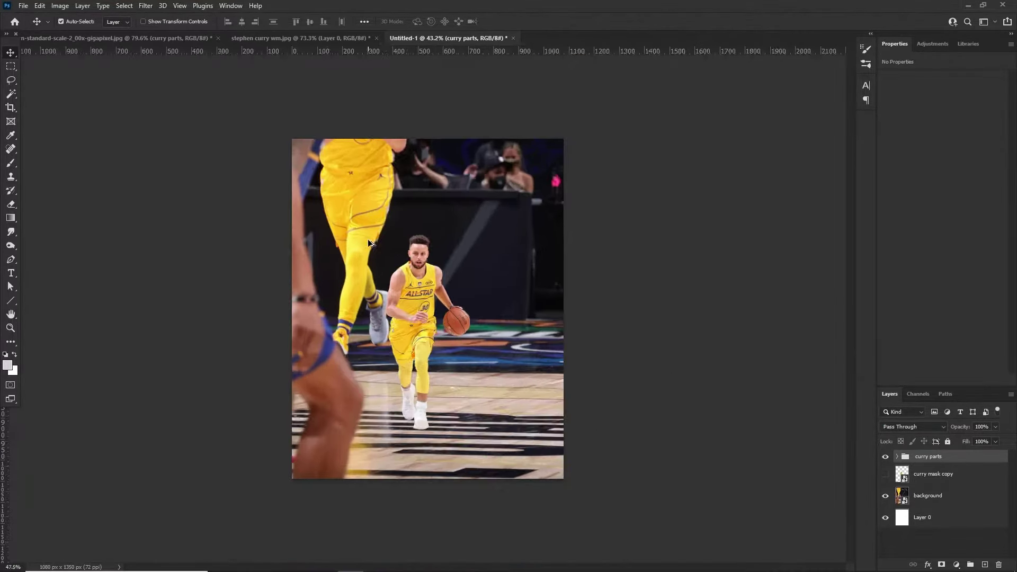
scroll(368, 239, up, 6)
drag(481, 219, 536, 206)
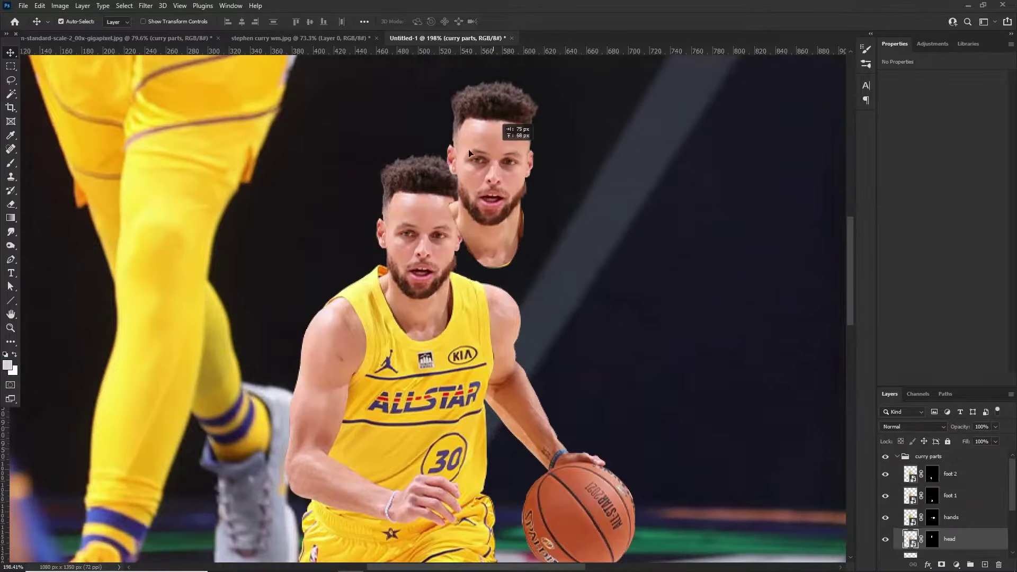
key(ctrl+z)
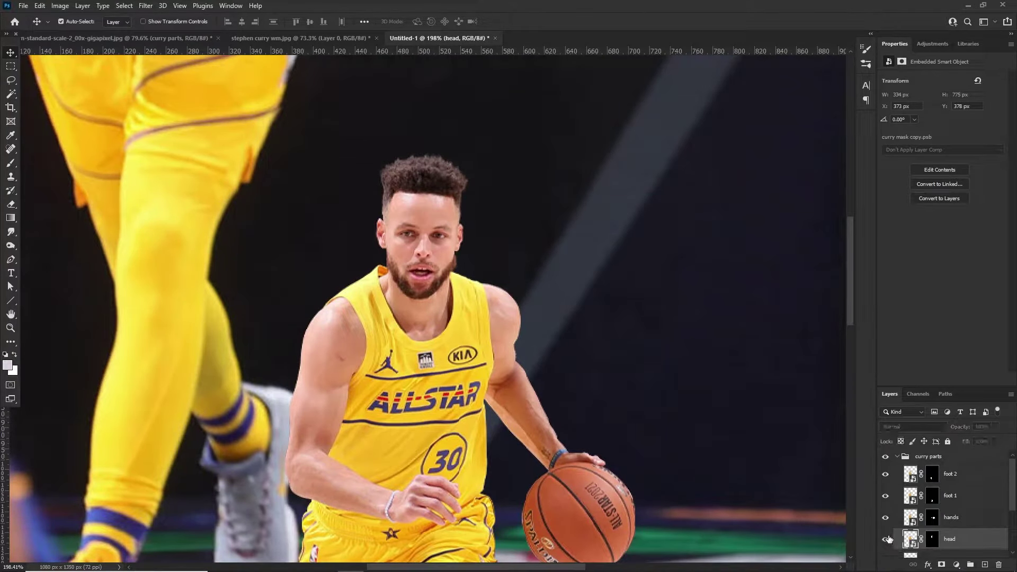
- Enlarge the head layer proportionally to about 578 x 1342 px and align it over the player's neck at X 282, Y 297 px
key(ctrl+t)
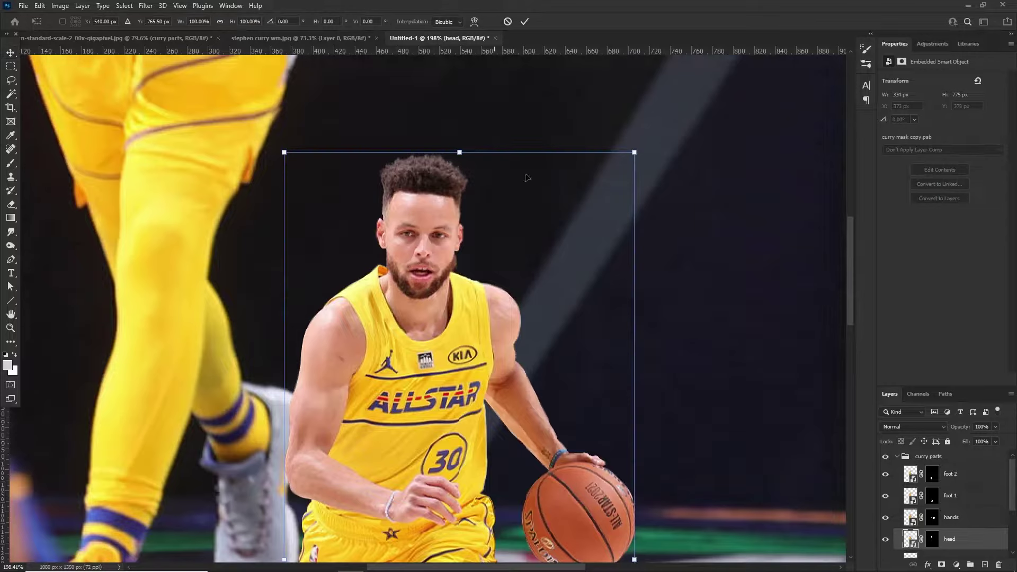
key(Escape)
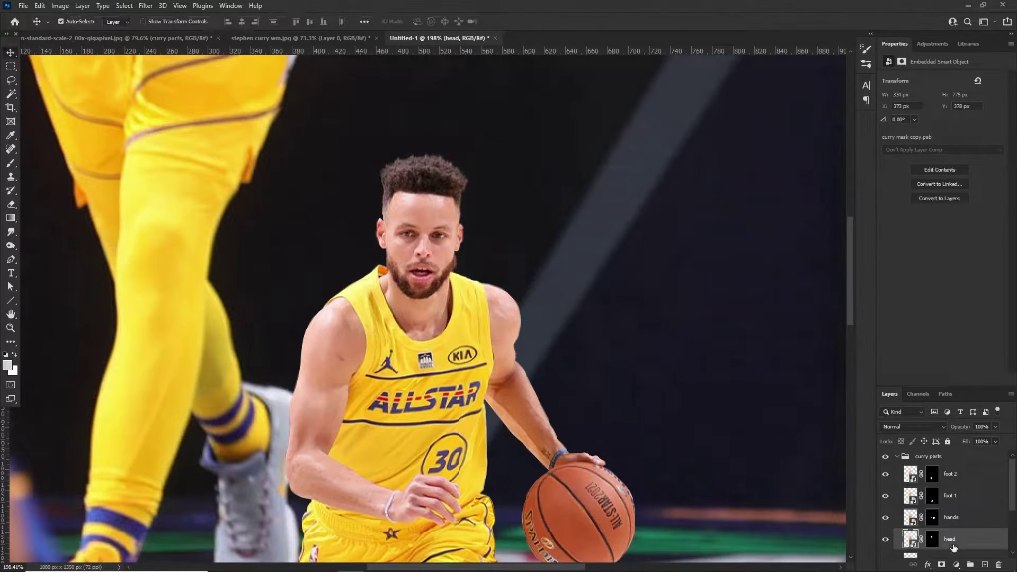
click(955, 553)
key(ctrl+0)
click(949, 523)
key(ctrl+t)
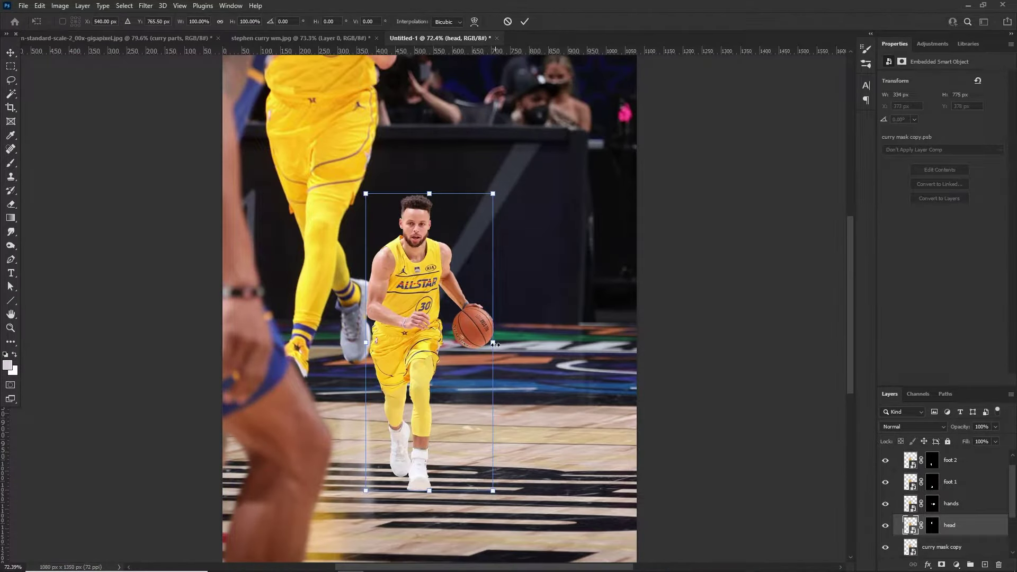
drag(495, 344, 590, 343)
drag(546, 283, 502, 373)
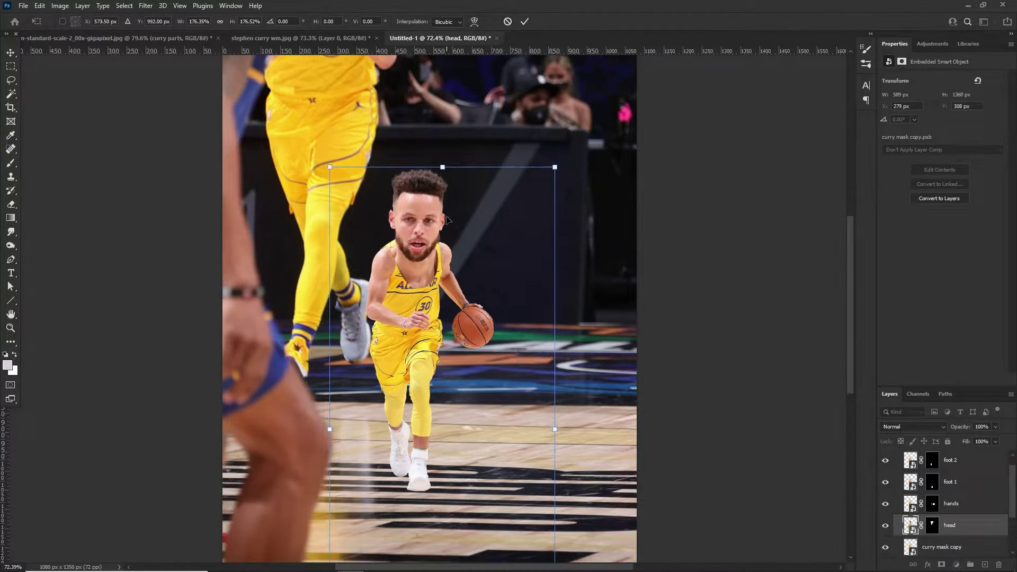
drag(446, 168, 447, 178)
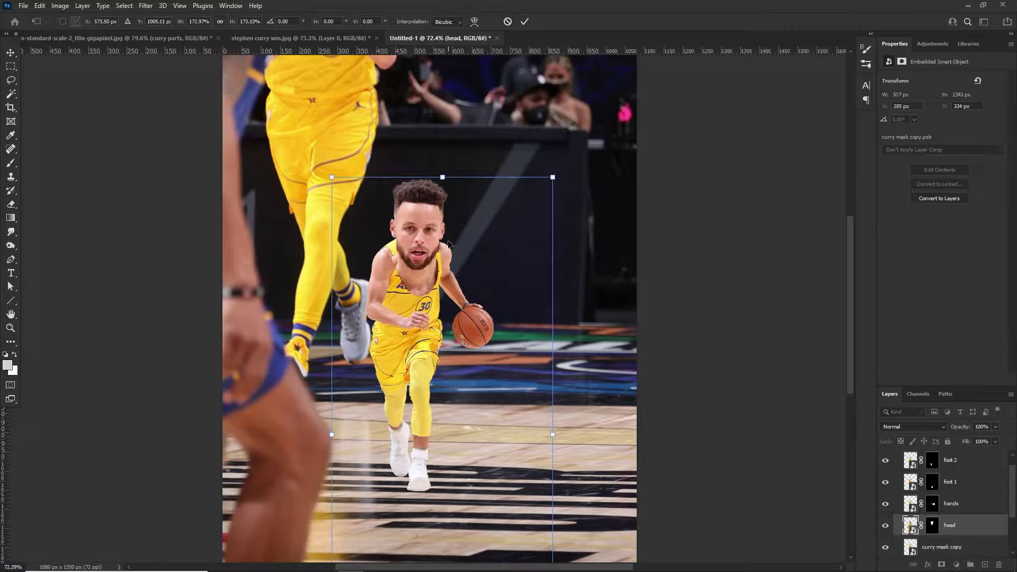
mouse_move(451, 267)
mouse_down()
mouse_move(473, 213)
mouse_move(451, 256)
mouse_up()
click(523, 23)
- Reduce the head layer to about 525 x 1221 px and reposition it on the neck at X 301, Y 316 px
scroll(457, 310, up, 2)
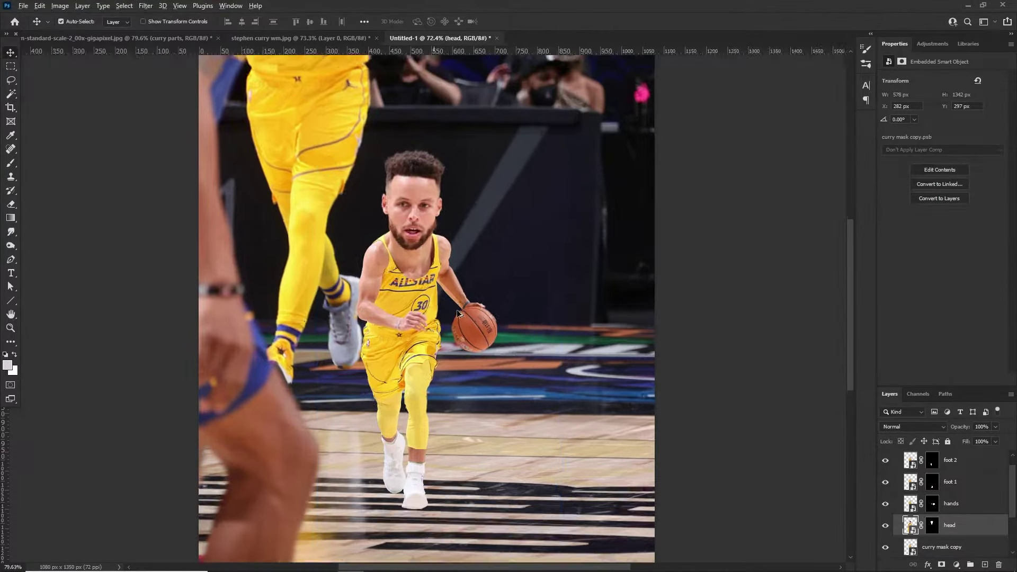
key(ctrl+t)
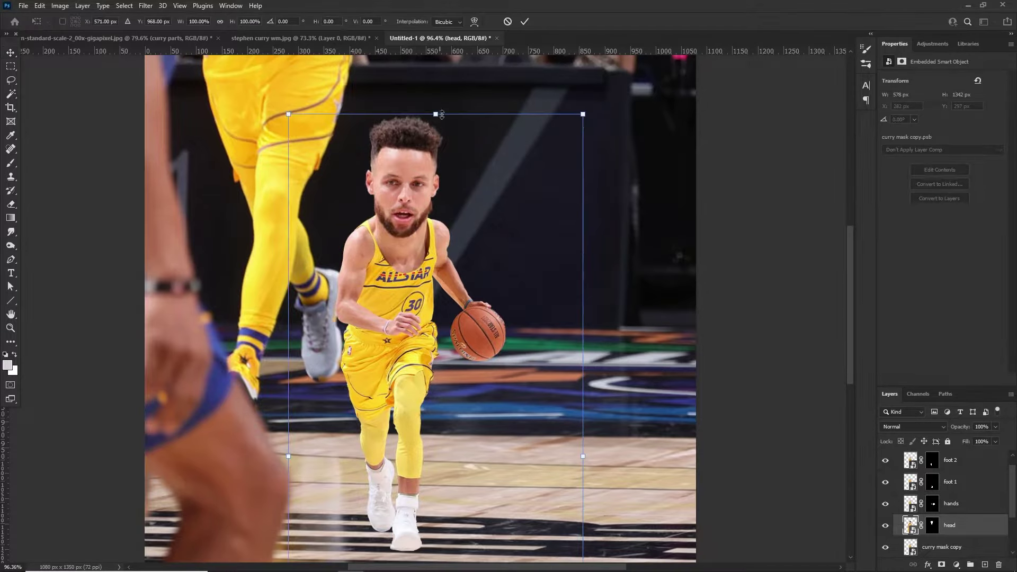
drag(436, 115, 436, 147)
drag(413, 265, 409, 238)
drag(431, 123, 431, 151)
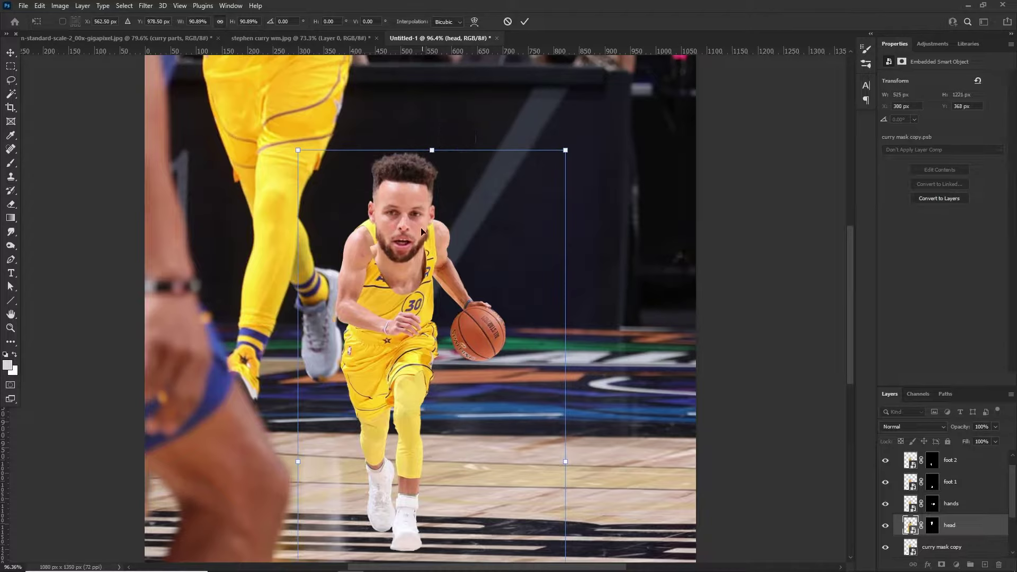
drag(421, 228, 422, 205)
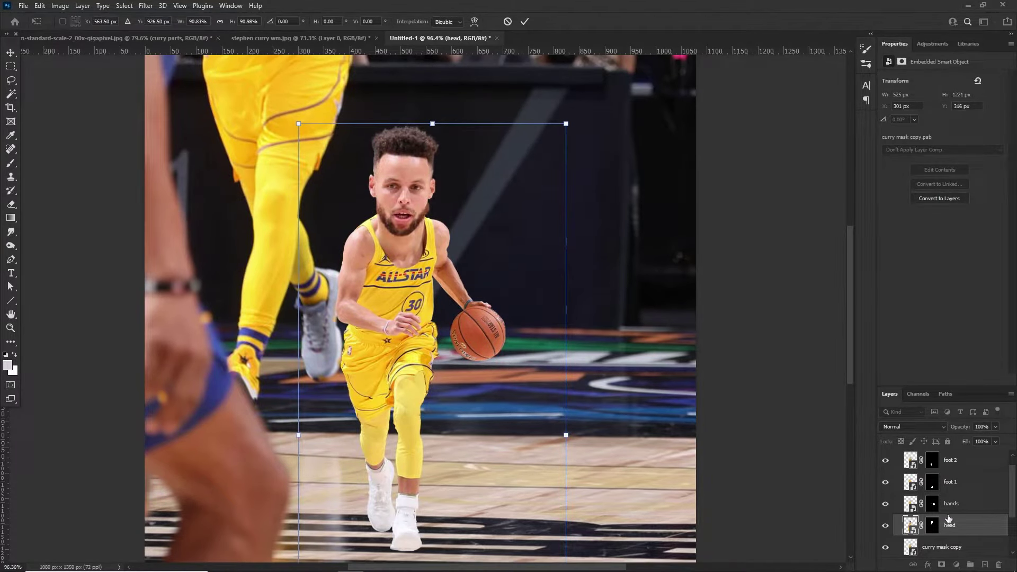
key(Return)
- Activate the hands layer's mask and size a hard Brush to about 166 px in diameter
scroll(458, 296, down, 4)
scroll(388, 297, up, 5)
click(388, 279)
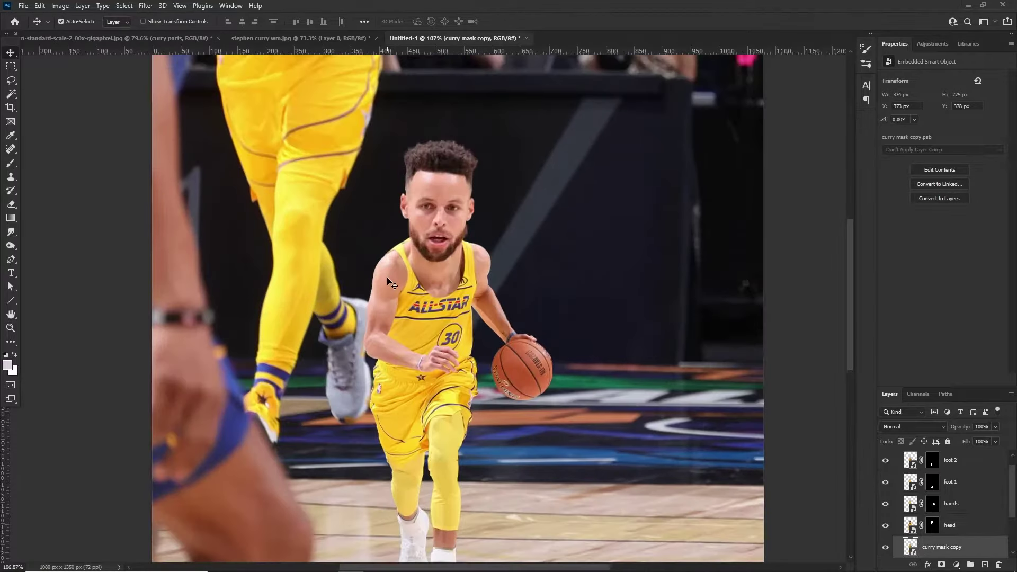
scroll(440, 339, down, 1)
scroll(439, 337, up, 3)
click(535, 334)
key(ctrl+t)
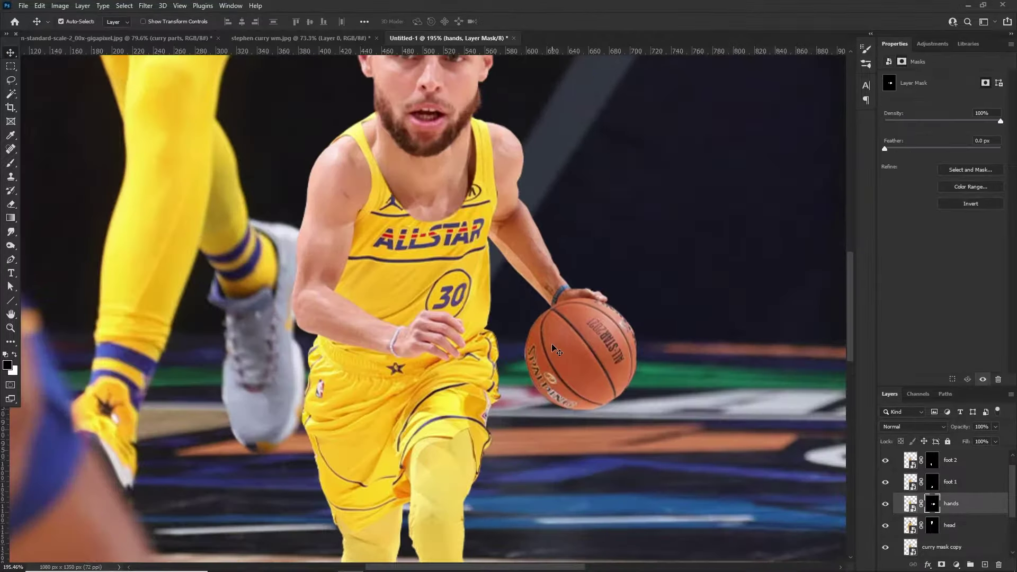
key(b)
drag(609, 306, 636, 311)
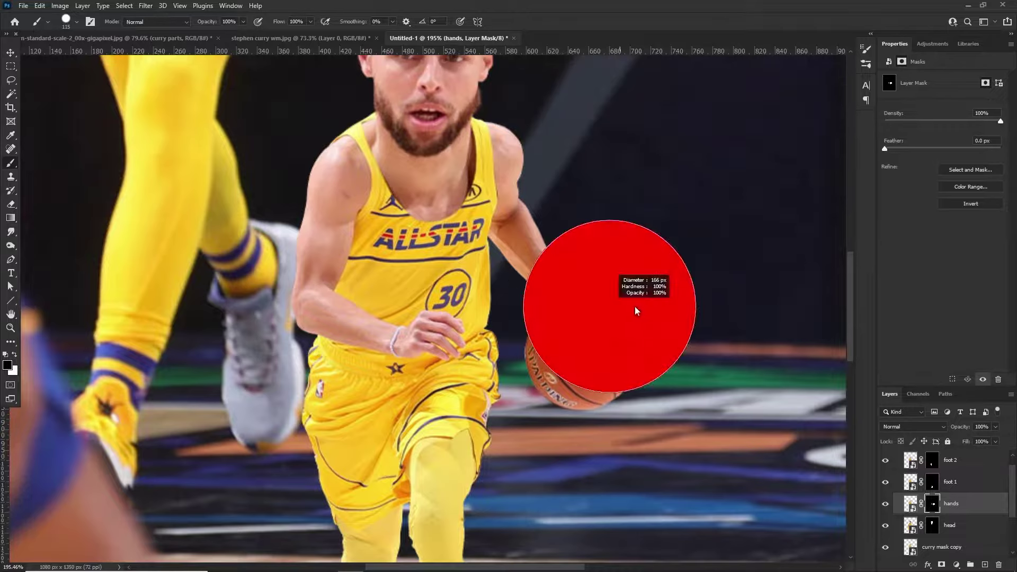
- Duplicate the hands layer, naming the copy hand 1 and the original hand 2
click(934, 494)
click(933, 504)
click(975, 512)
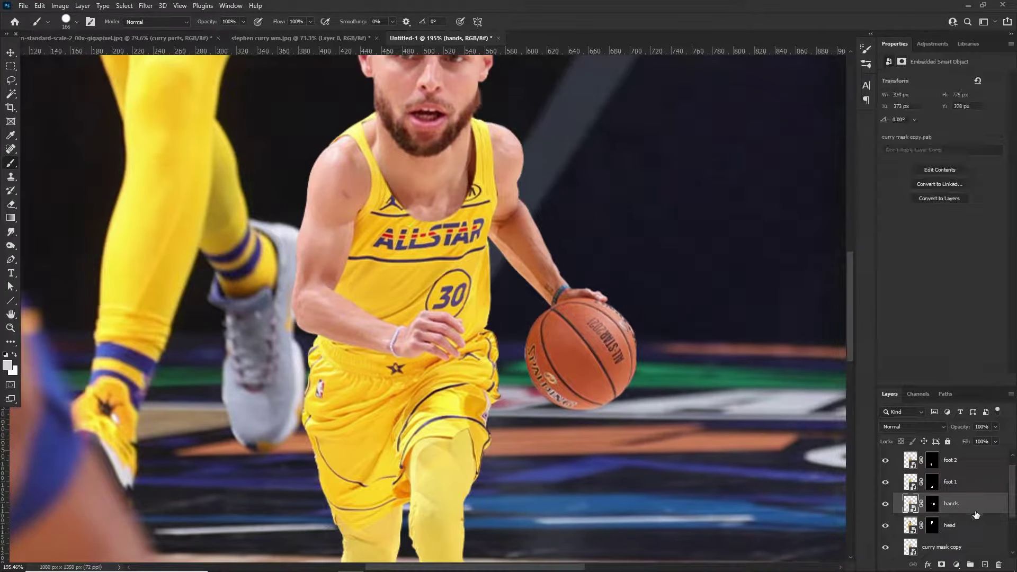
key(ctrl+j)
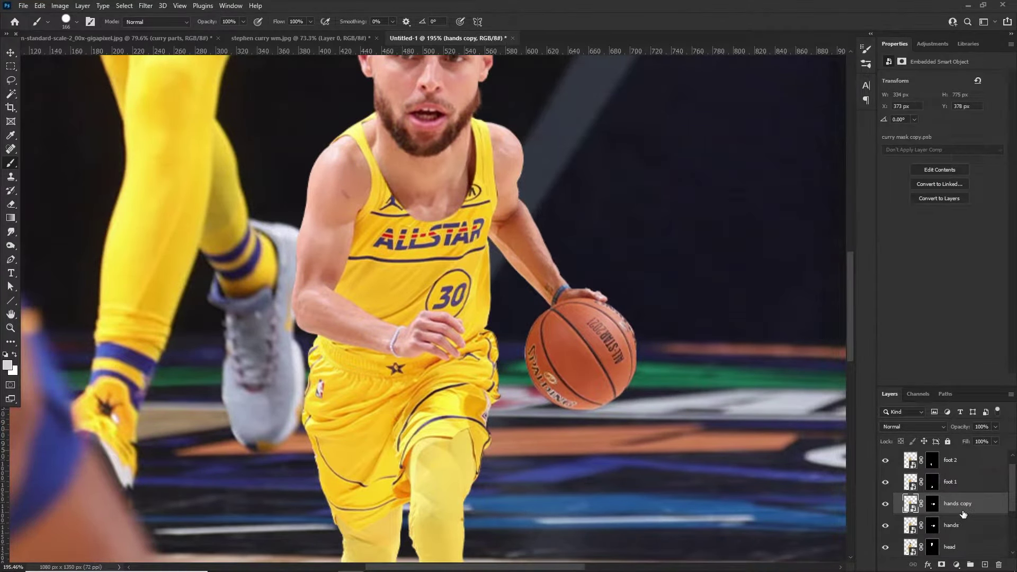
double_click(965, 502)
key(Return)
double_click(953, 526)
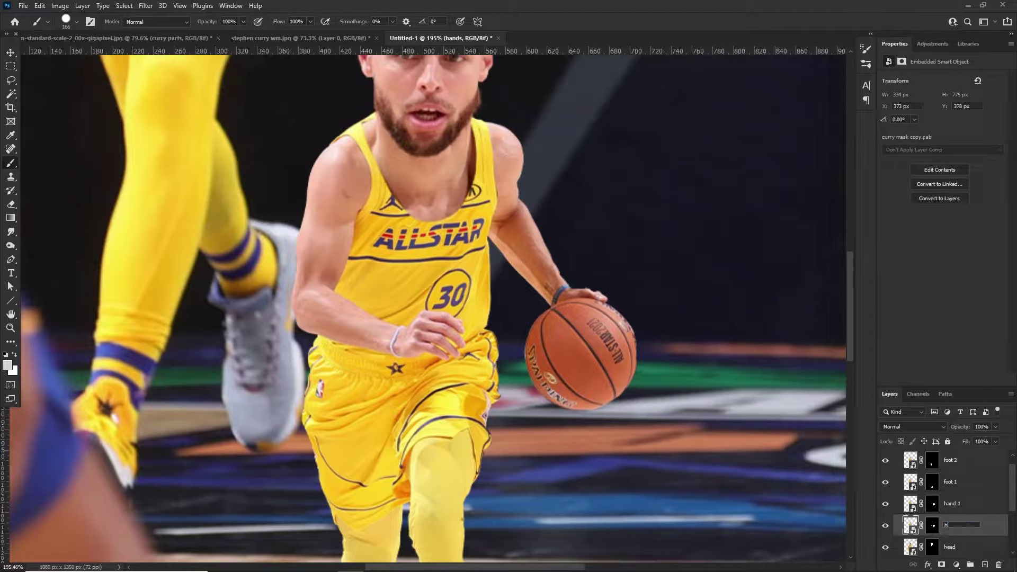
text(hand 2)
key(Return)
- Paint the ball and its hand out of the hand 1 mask, and the free hand out of the hand 2 mask
click(931, 504)
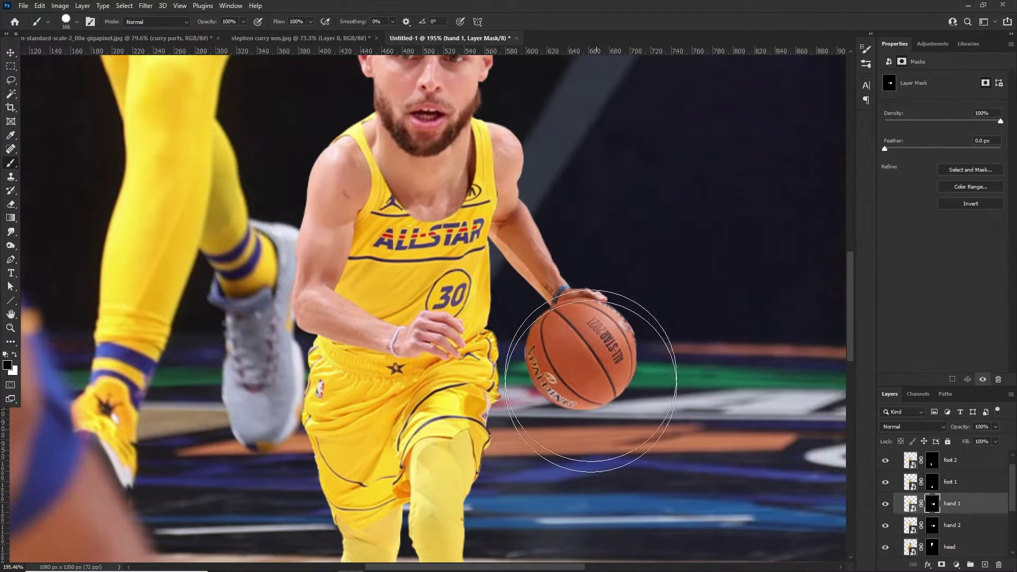
click(932, 526)
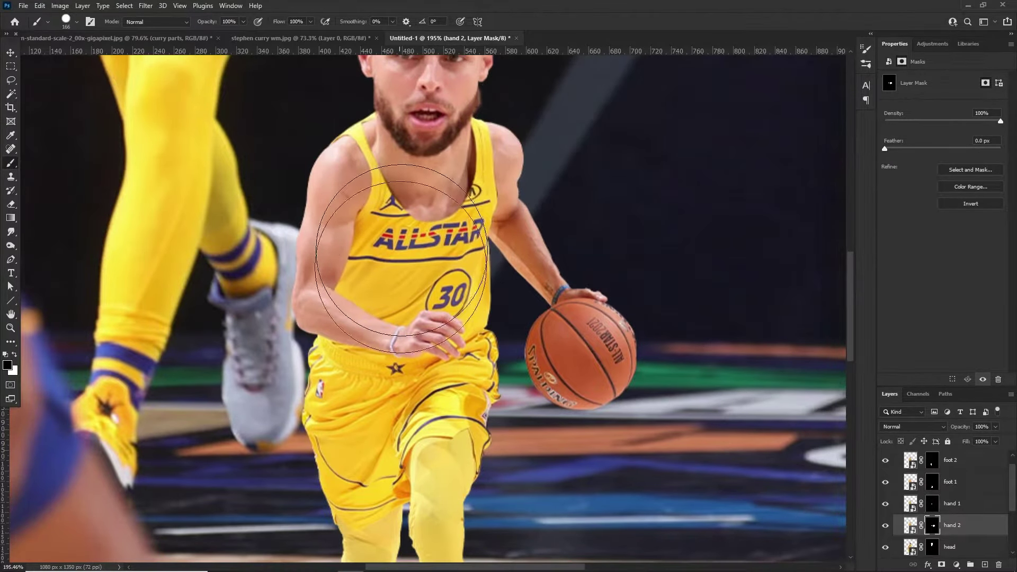
drag(402, 259, 401, 299)
- Enlarge the hand 1 layer proportionally and align the free hand with the player's wrist in front of the shorts
key(v)
scroll(451, 315, down, 3)
scroll(451, 317, up, 3)
mouse_move(444, 336)
mouse_down()
mouse_move(462, 352)
mouse_move(444, 336)
mouse_up()
key(ctrl+t)
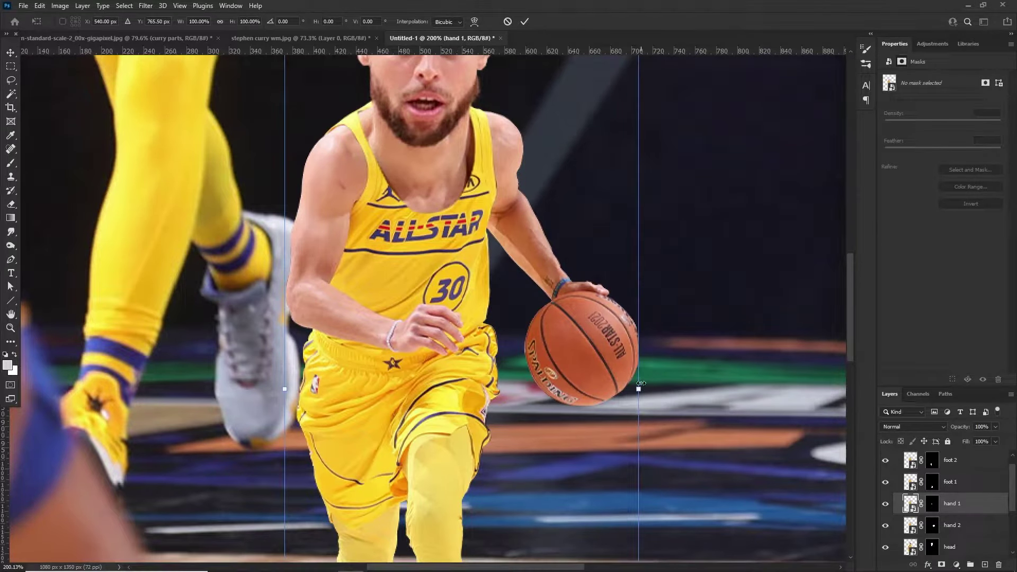
drag(639, 386, 721, 386)
drag(594, 352, 567, 365)
key(Return)
- Enlarge the hand 2 layer with the basketball to about 426 x 988 px and align it with the wrist at X 301, Y 300 px
click(952, 483)
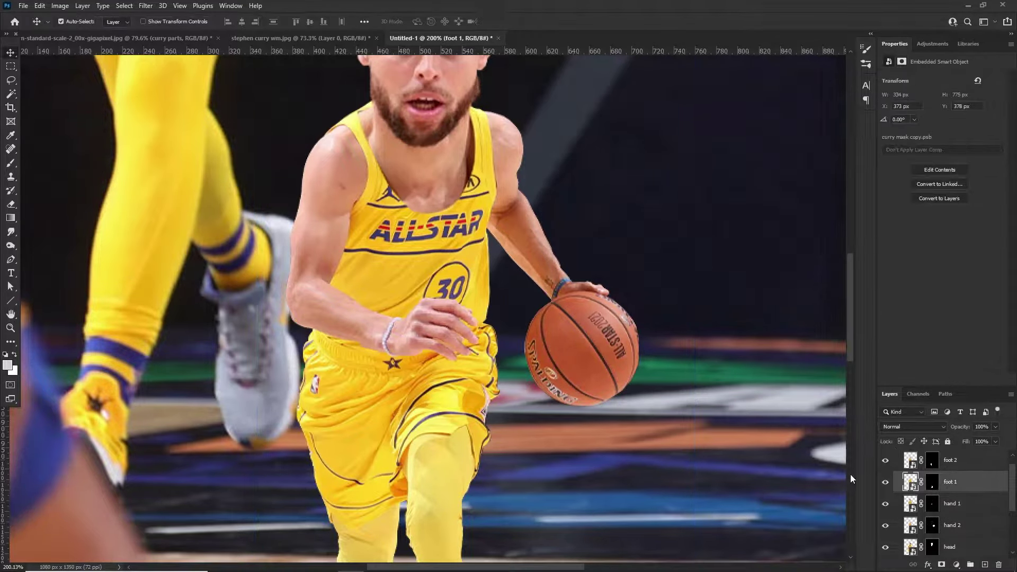
scroll(488, 373, down, 7)
scroll(515, 343, up, 12)
click(580, 364)
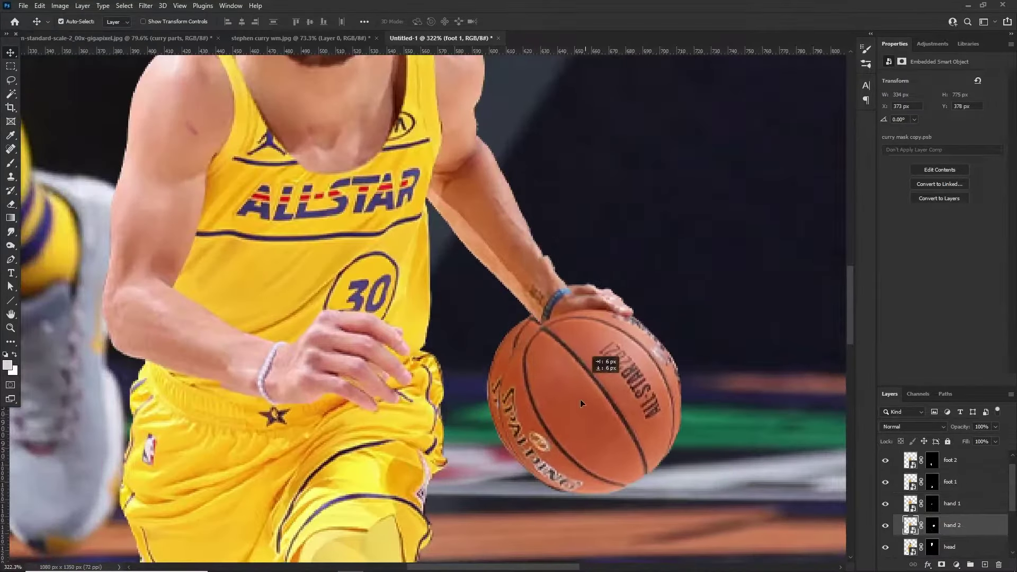
key(ctrl+t)
drag(671, 456, 795, 457)
drag(660, 369, 570, 407)
scroll(570, 407, down, 5)
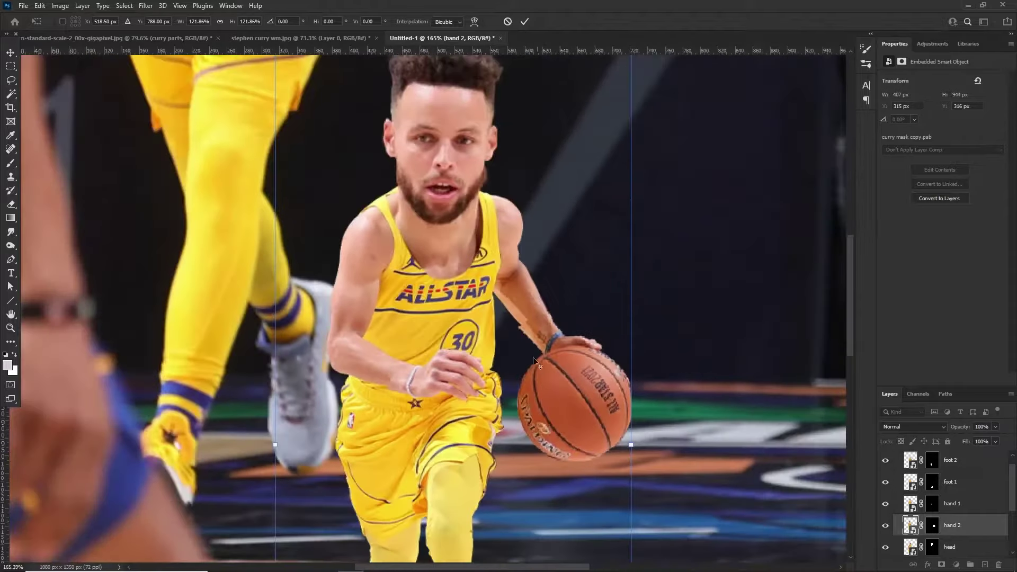
scroll(519, 376, up, 3)
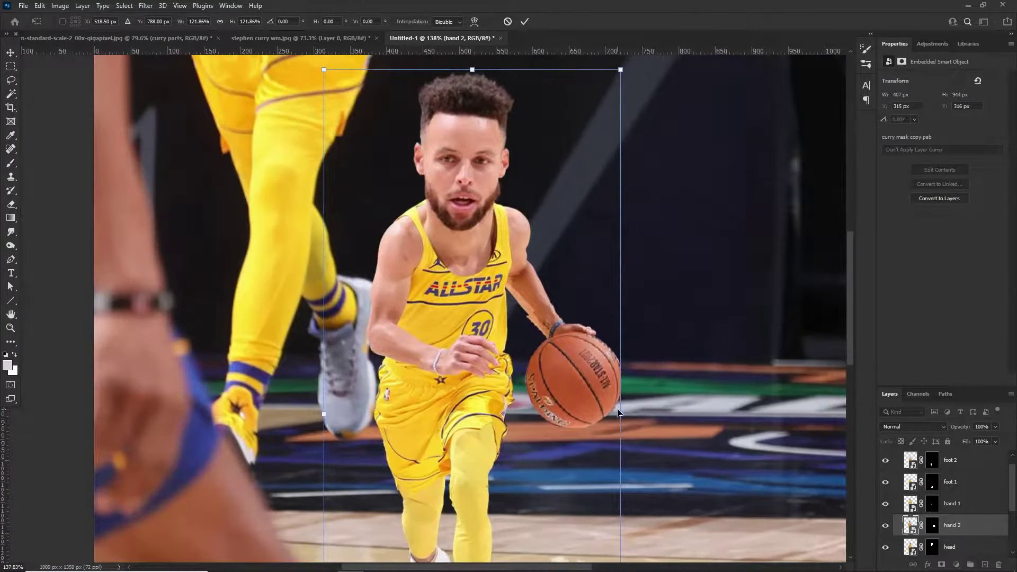
drag(618, 412, 591, 401)
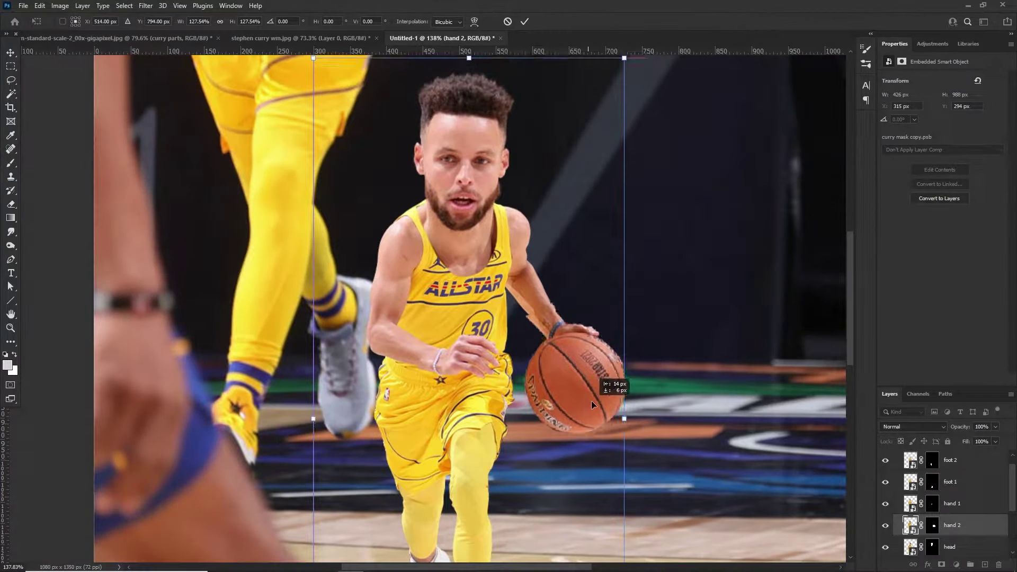
key(Return)
- Enlarge the foot 1 layer to about 443 x 1029 px and align it with the front leg at X 331, Y 140 px
scroll(540, 356, down, 2)
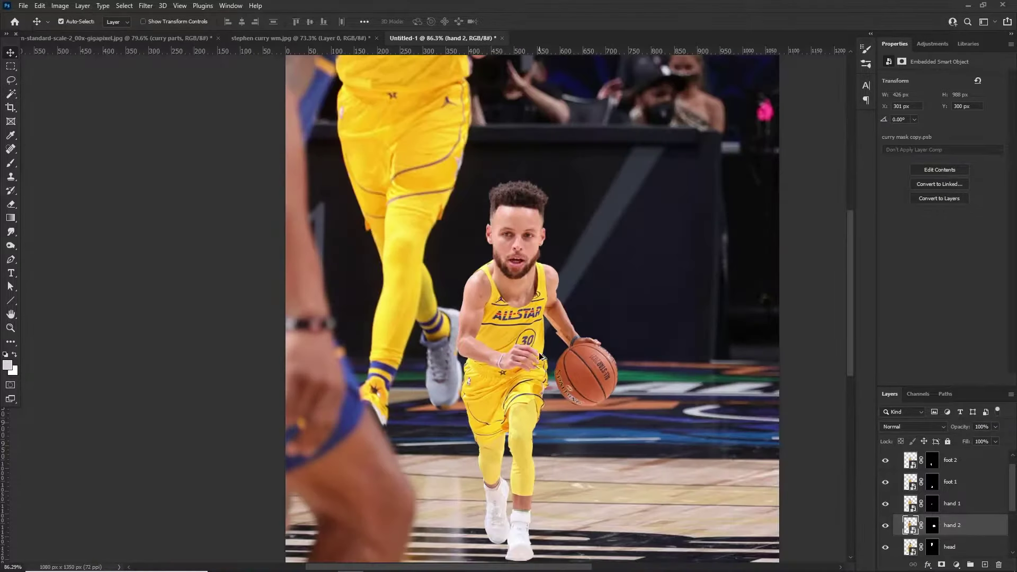
scroll(519, 492, up, 4)
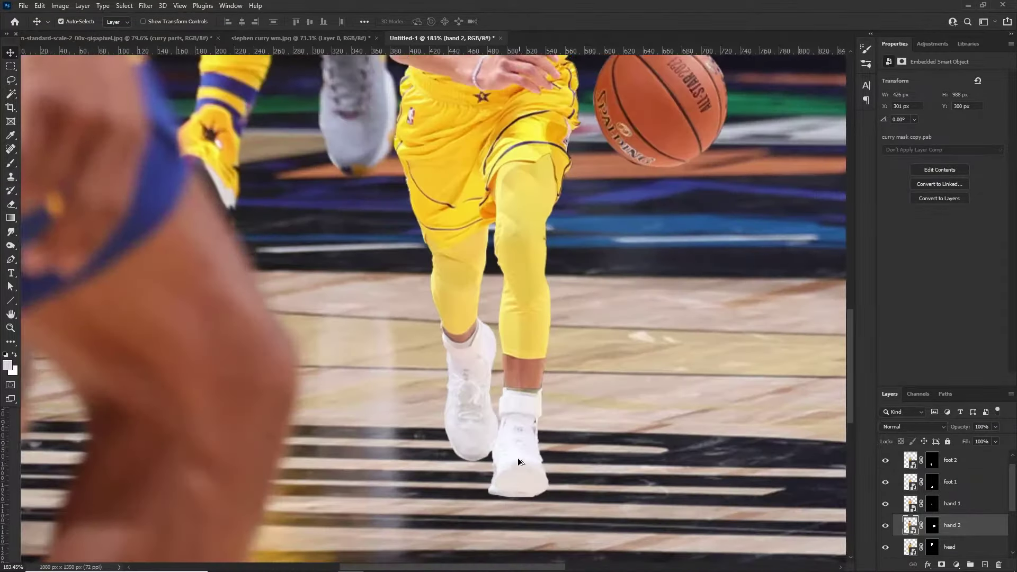
scroll(513, 448, down, 1)
click(512, 447)
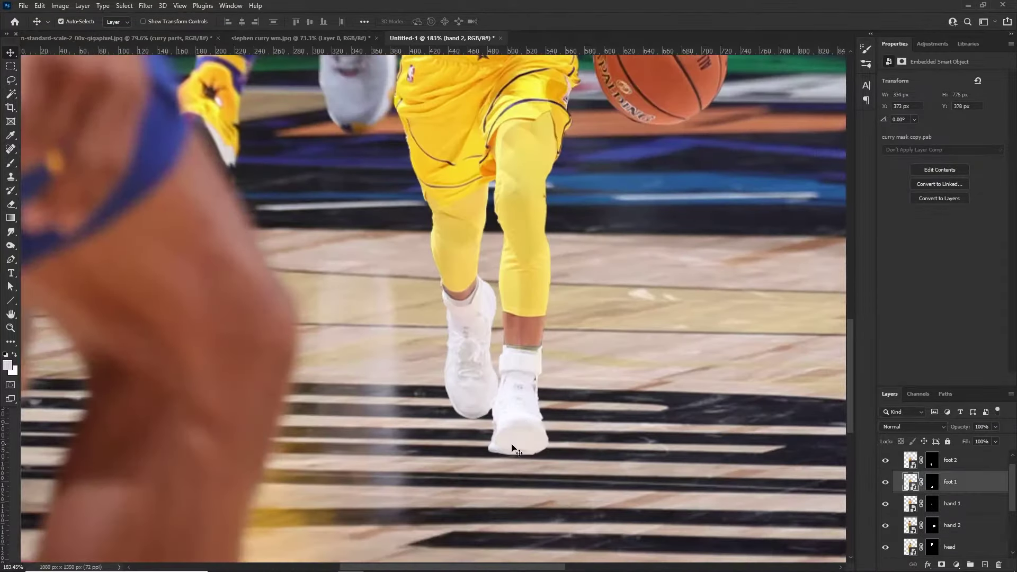
scroll(512, 447, up, 1)
key(ctrl+t)
scroll(369, 284, down, 1)
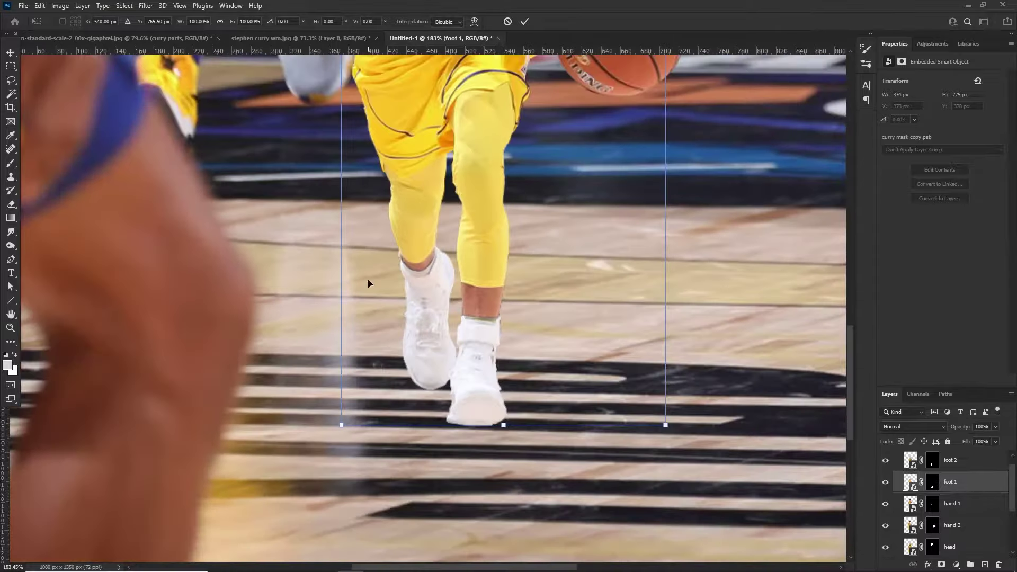
key(Return)
scroll(364, 203, down, 2)
key(ctrl+t)
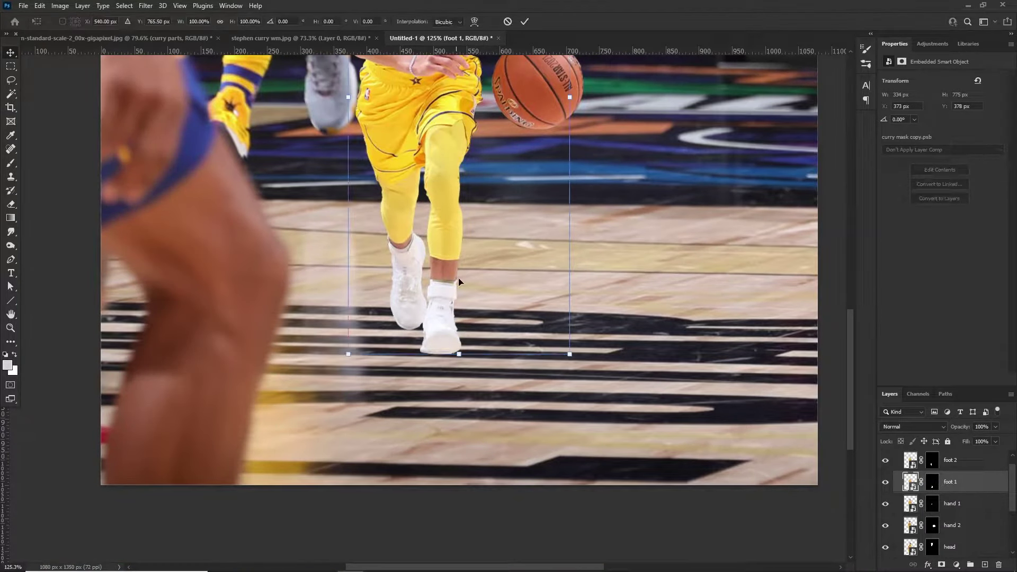
drag(570, 97, 647, 85)
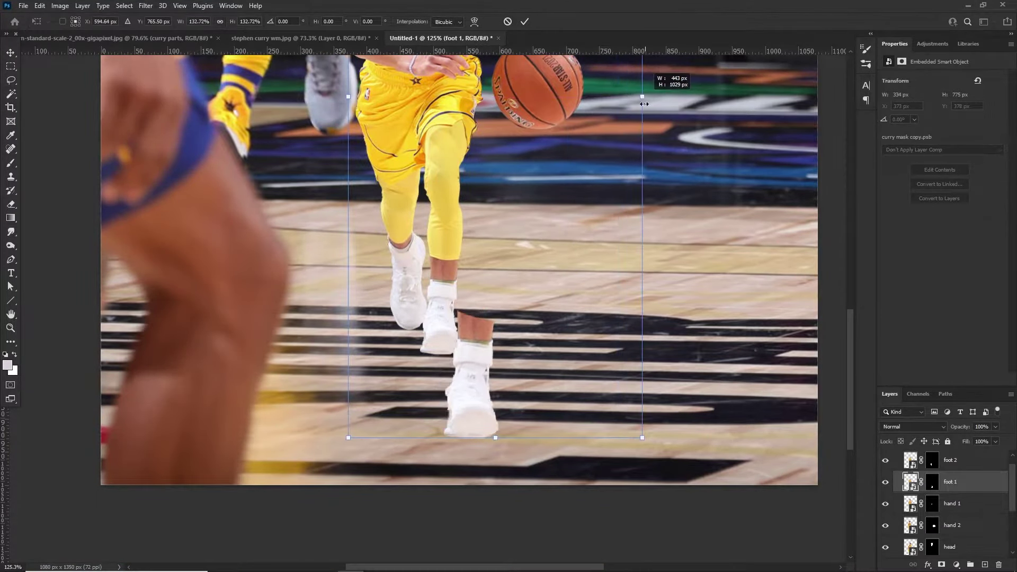
drag(546, 283, 517, 230)
key(Return)
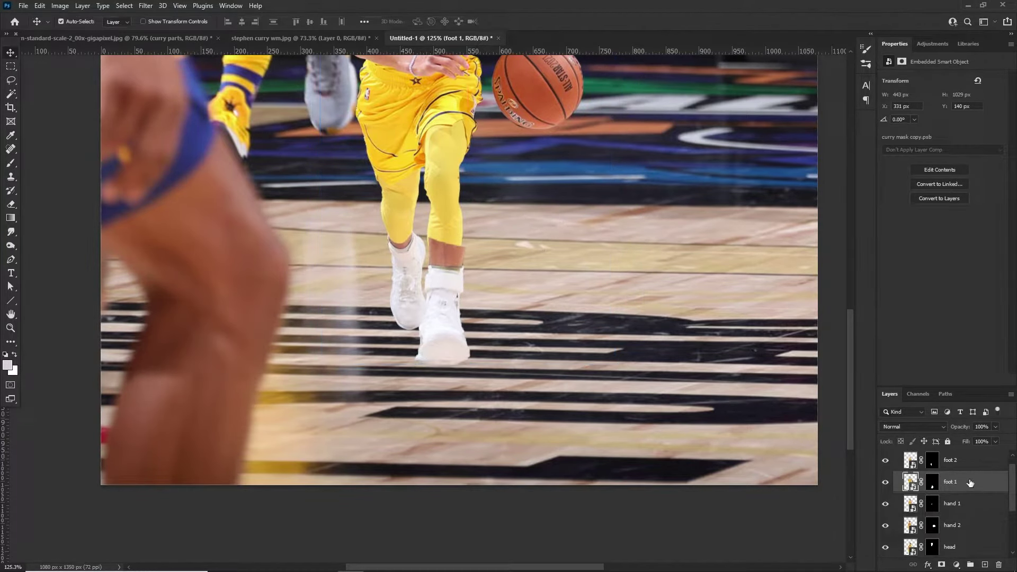
- Enlarge the foot 2 layer to about 453 x 1053 px at X 347, Y 140 px and move it beneath foot 1 in the layer order
click(403, 275)
key(ctrl+t)
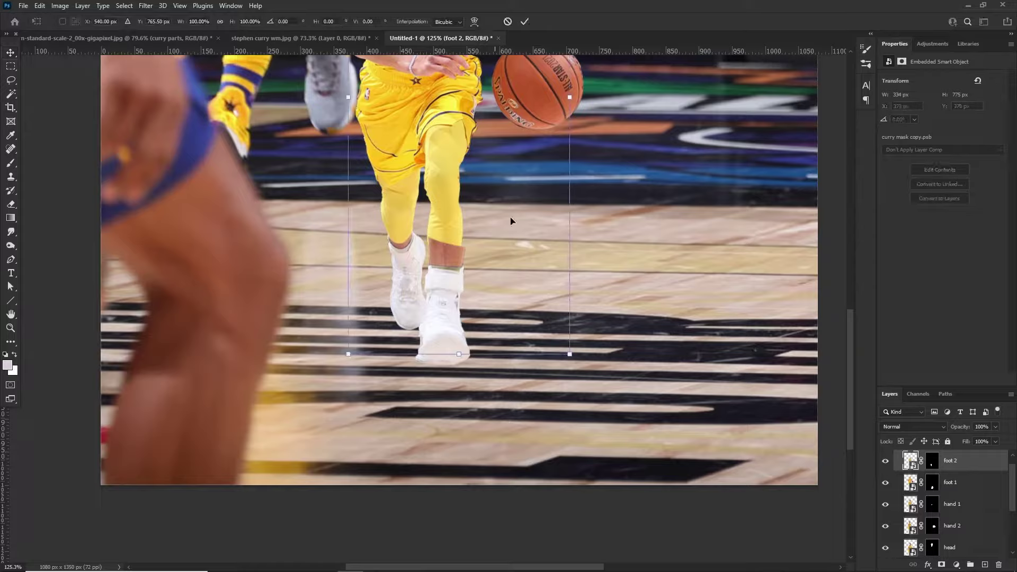
key(Return)
drag(964, 463, 957, 491)
scroll(402, 402, down, 8)
scroll(391, 429, up, 2)
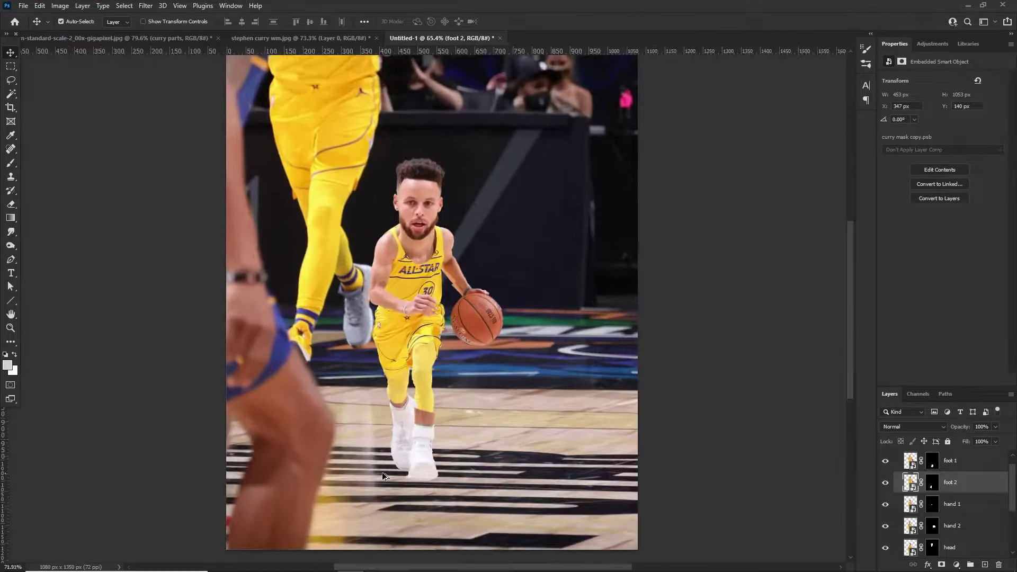
- Shrink the head layer slightly and realign it with the player's neck and shoulders
scroll(433, 344, up, 4)
scroll(432, 189, up, 2)
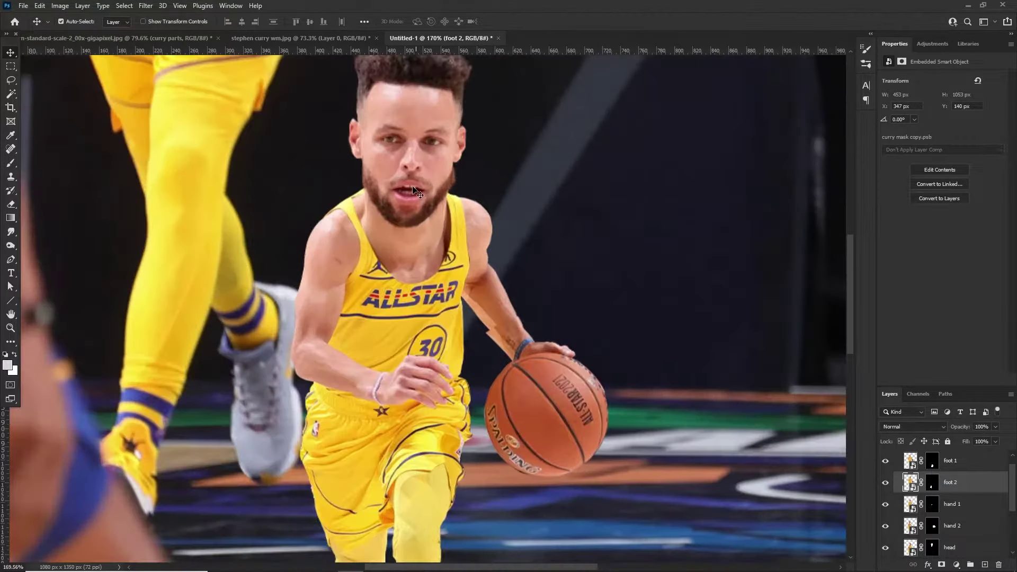
click(408, 161)
key(ctrl+t)
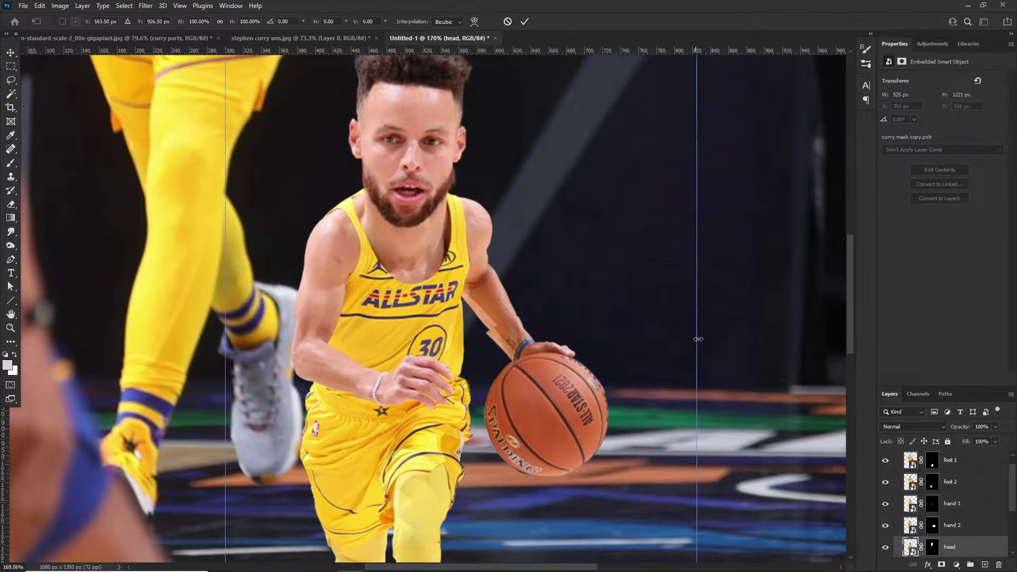
drag(693, 318, 658, 318)
drag(560, 355, 576, 320)
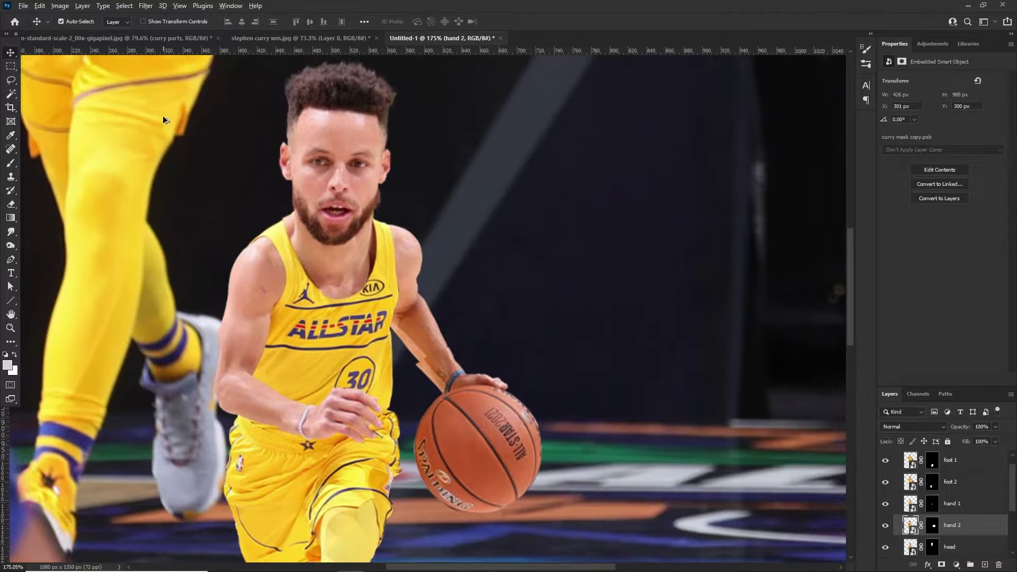
- Open the Liquify filter on the head layer and set the backdrop to use only the head layer
scroll(286, 143, up, 4)
click(428, 228)
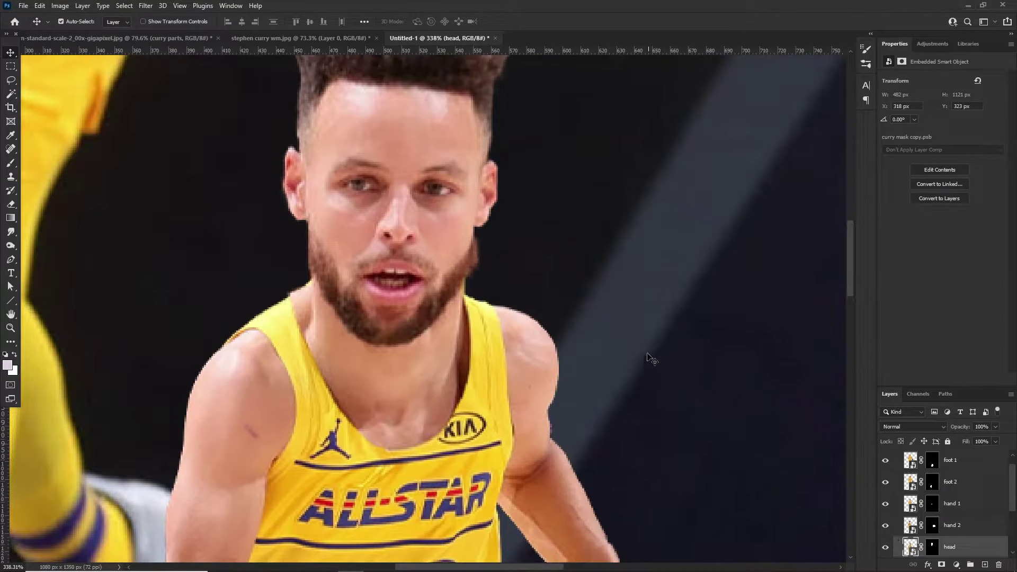
click(147, 6)
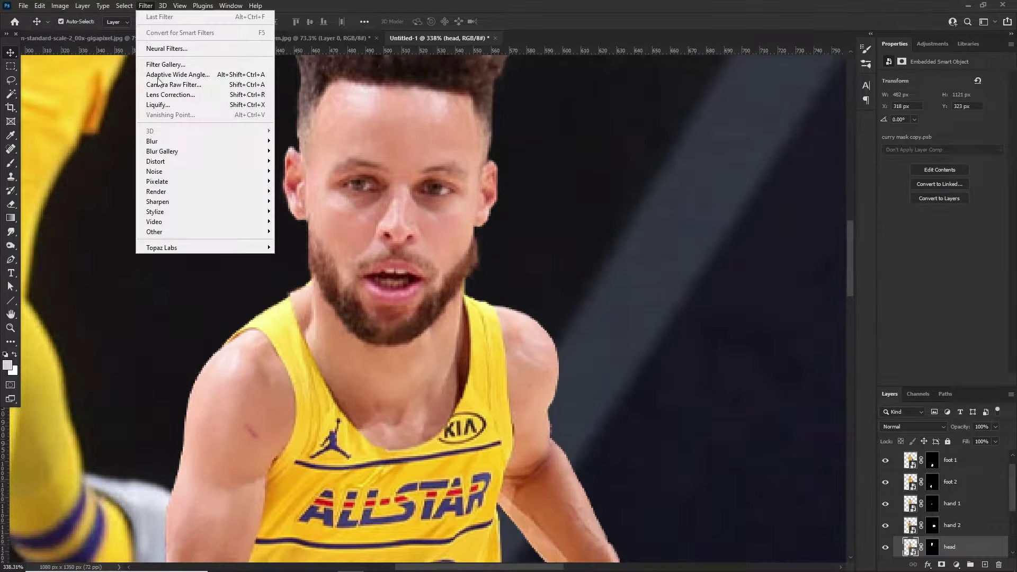
click(160, 105)
scroll(396, 172, down, 3)
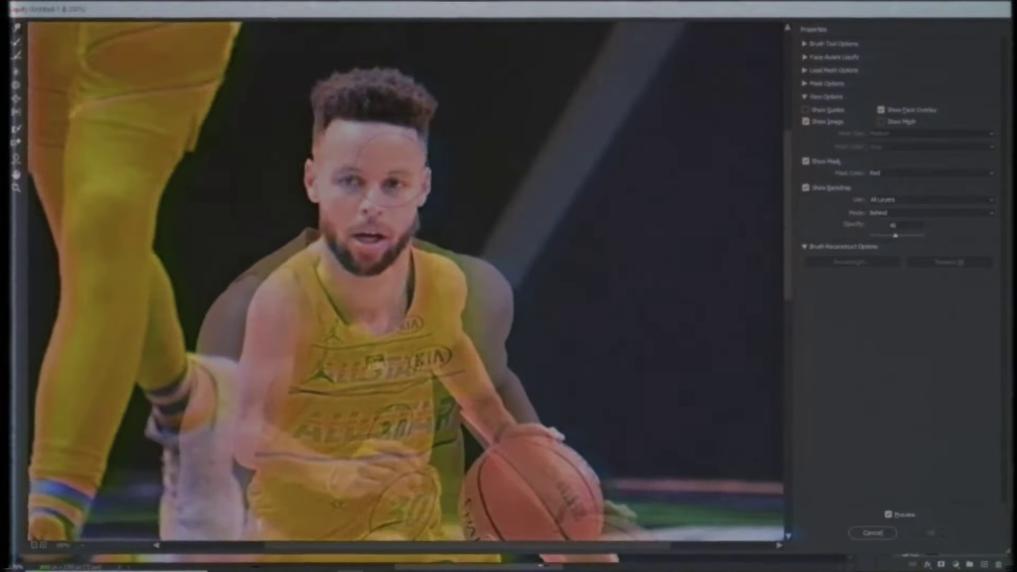
click(931, 200)
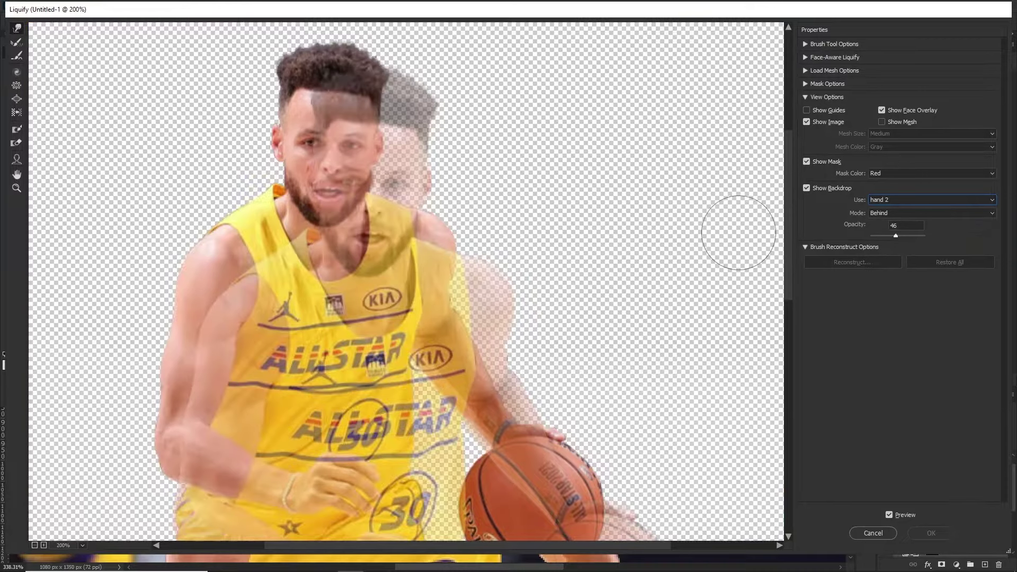
click(887, 266)
click(882, 199)
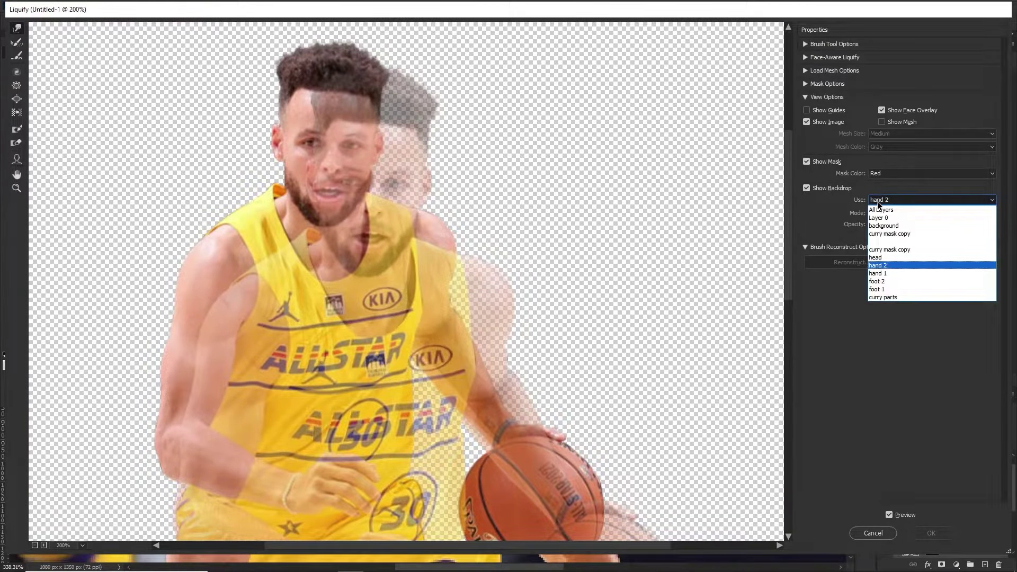
click(881, 264)
scroll(337, 171, up, 3)
scroll(337, 171, up, 3)
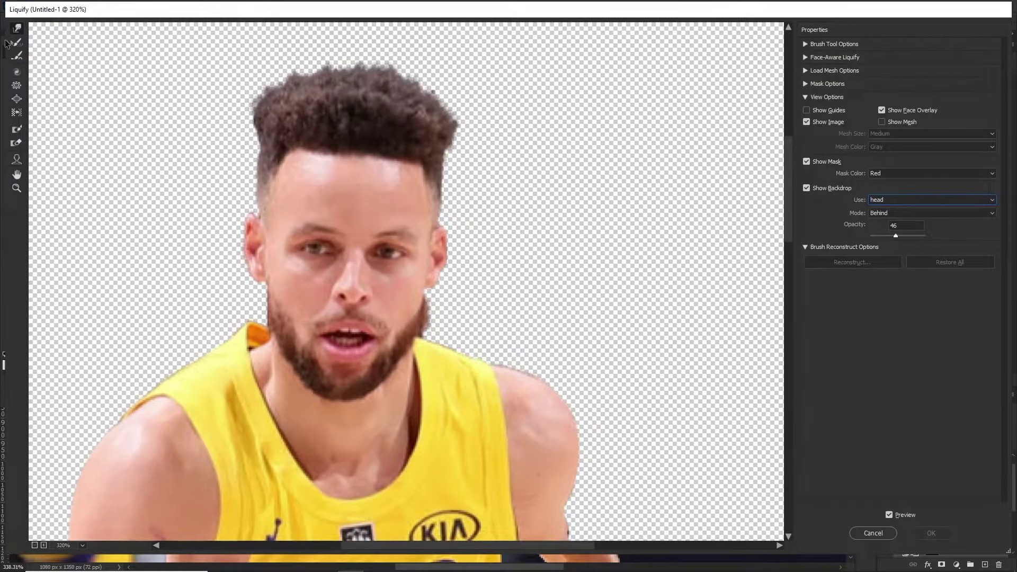
- Try to enlarge the player's eyes using the Bloat tool with a smaller brush and apply the Liquify filter
click(17, 99)
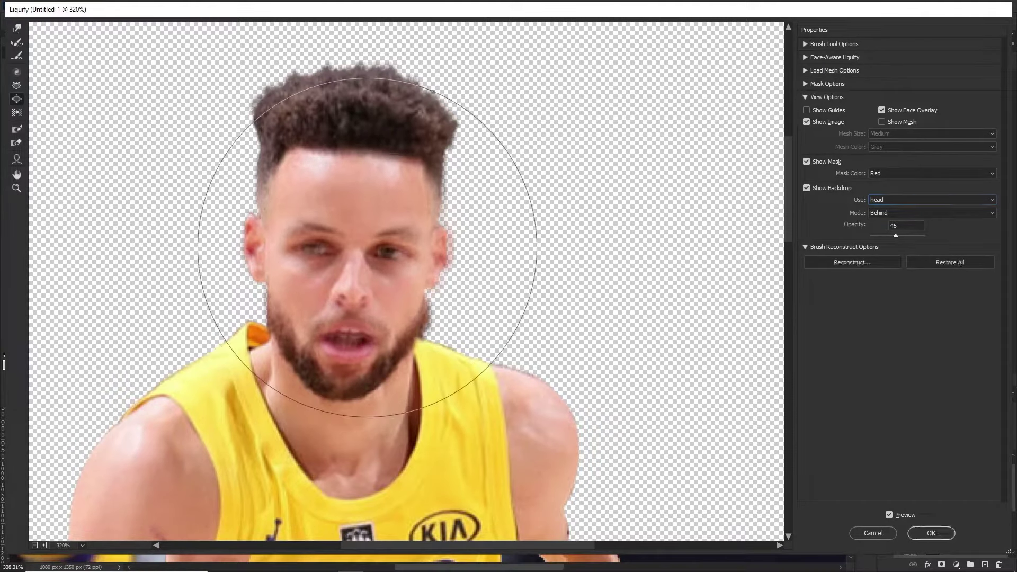
key(bracketleft)
key(bracketleft)
key(bracketleft)
key(bracketleft)
key(bracketleft)
key(bracketleft)
key(bracketleft)
key(bracketleft)
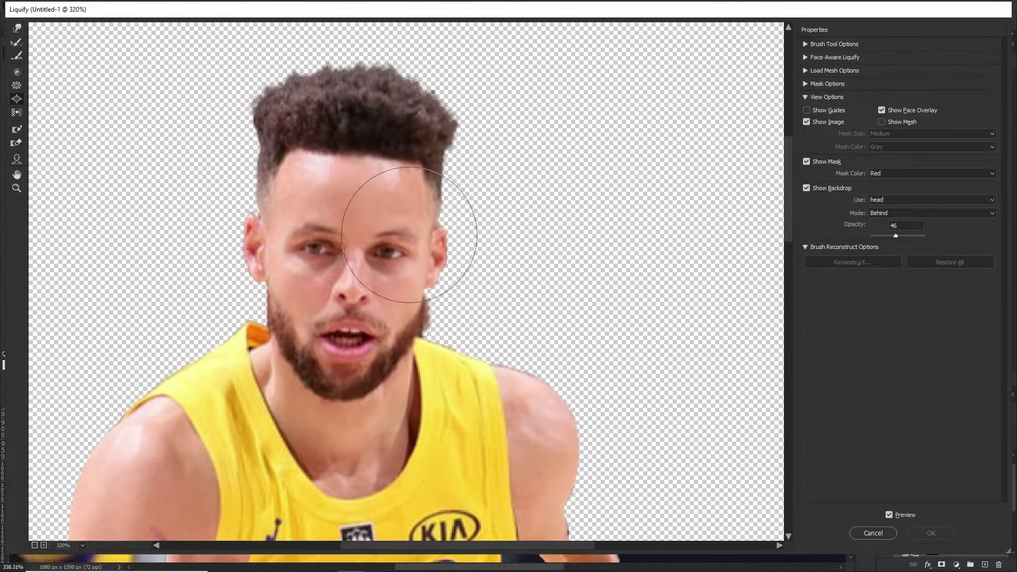
click(392, 251)
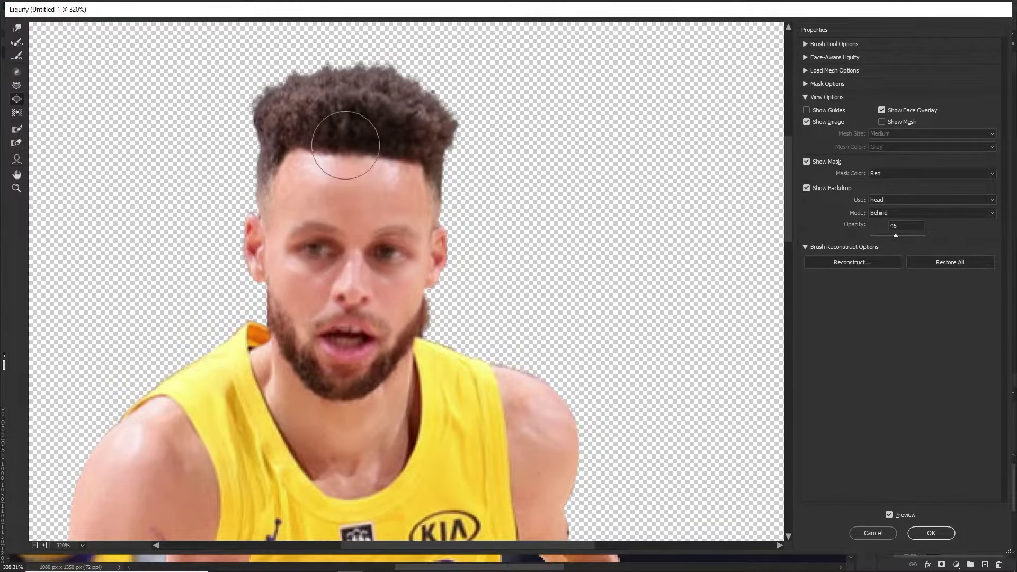
click(919, 528)
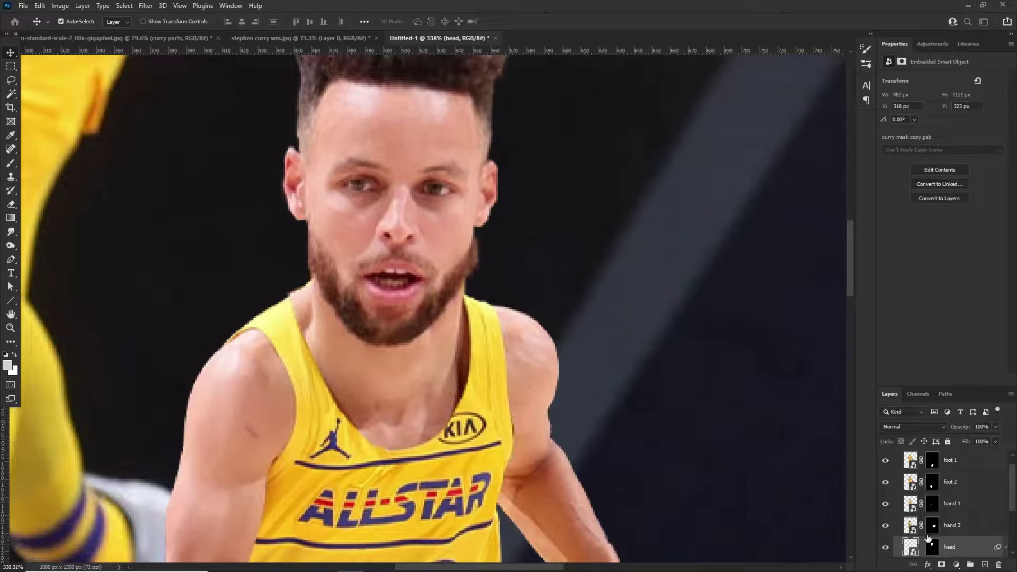
- Undo the eye enlargement and apply the Liquify filter to the head layer again
key(ctrl+0)
scroll(434, 254, up, 18)
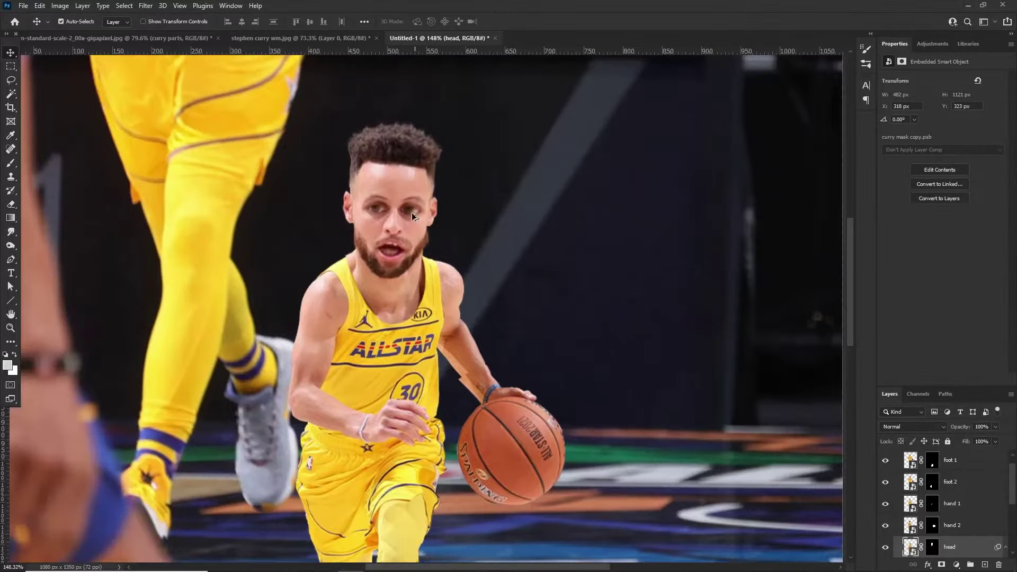
scroll(427, 215, down, 12)
scroll(417, 210, up, 3)
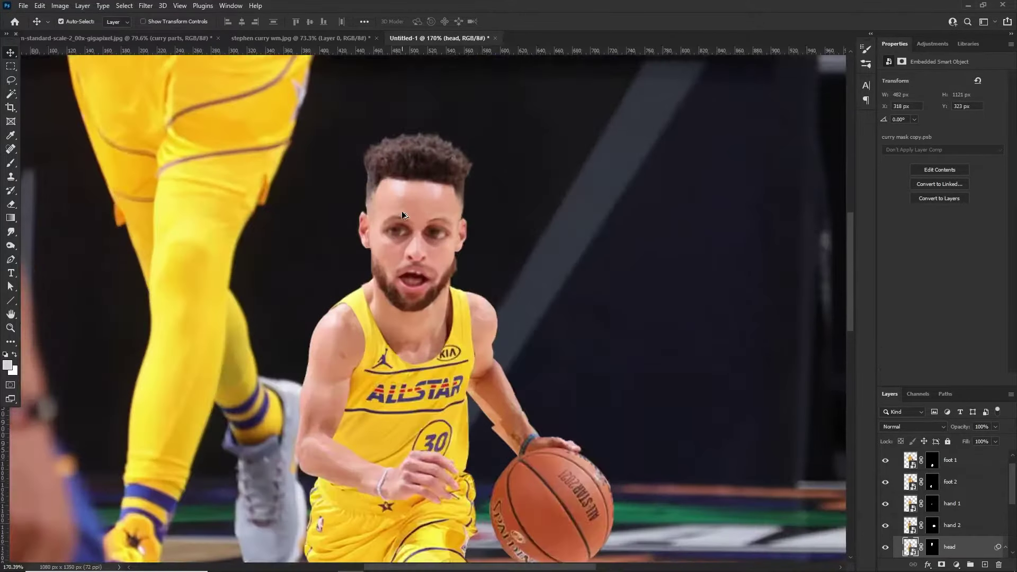
scroll(412, 236, up, 2)
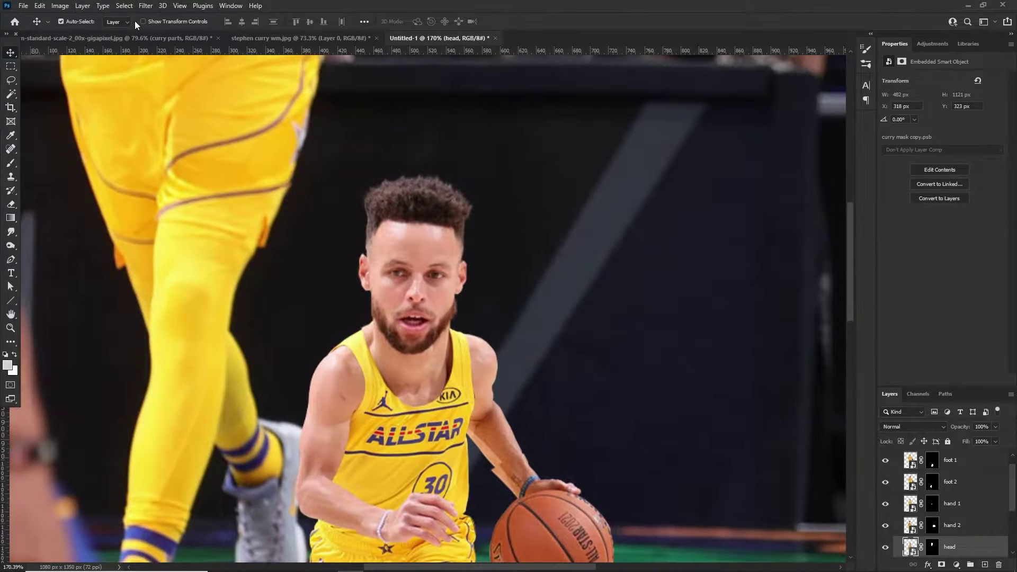
click(146, 6)
click(148, 106)
scroll(326, 210, up, 4)
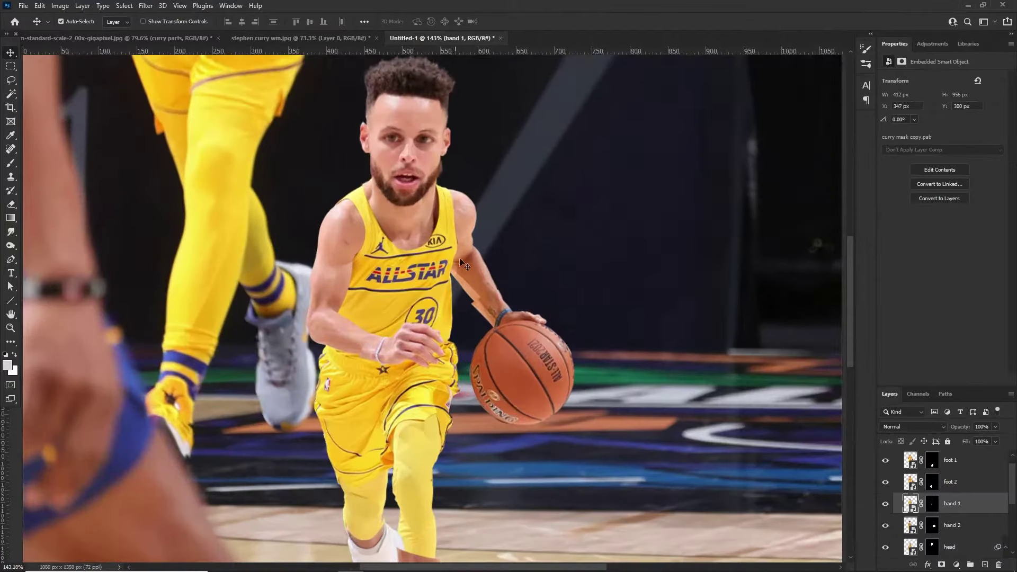
- Enlarge the hand 2 layer with the basketball to about 499 x 1157 px and align it with the wrist at X 244, Y 237 px
scroll(503, 366, up, 4)
click(585, 354)
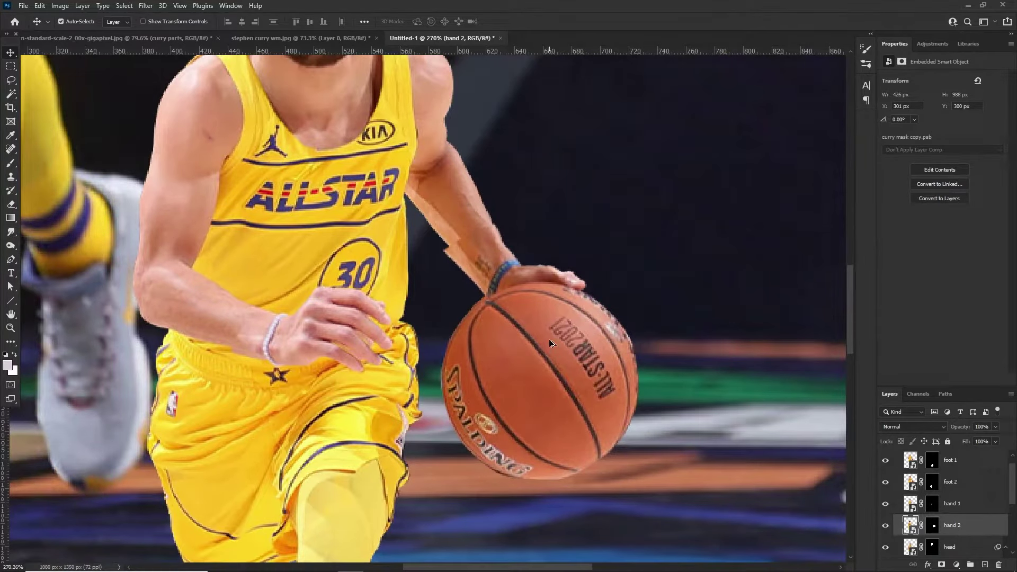
scroll(539, 326, down, 5)
scroll(462, 332, up, 3)
key(ctrl+t)
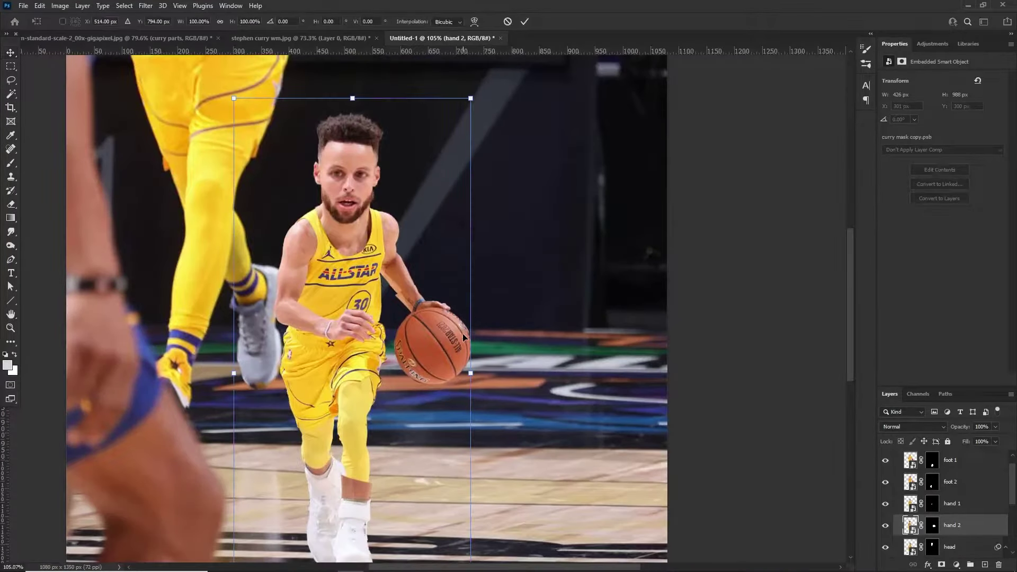
drag(480, 385, 588, 377)
key(ctrl+z)
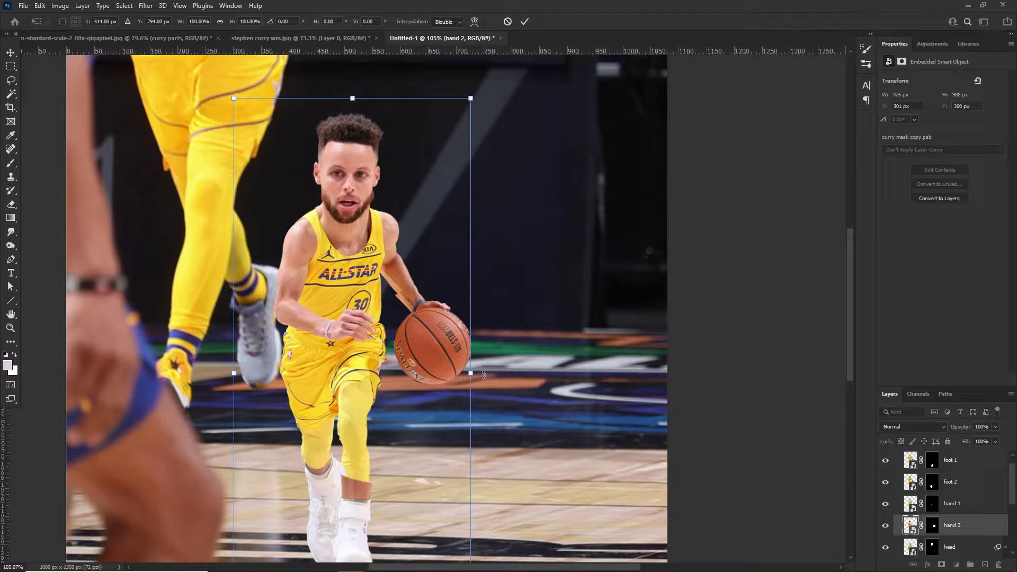
drag(481, 374, 511, 373)
drag(455, 353, 439, 362)
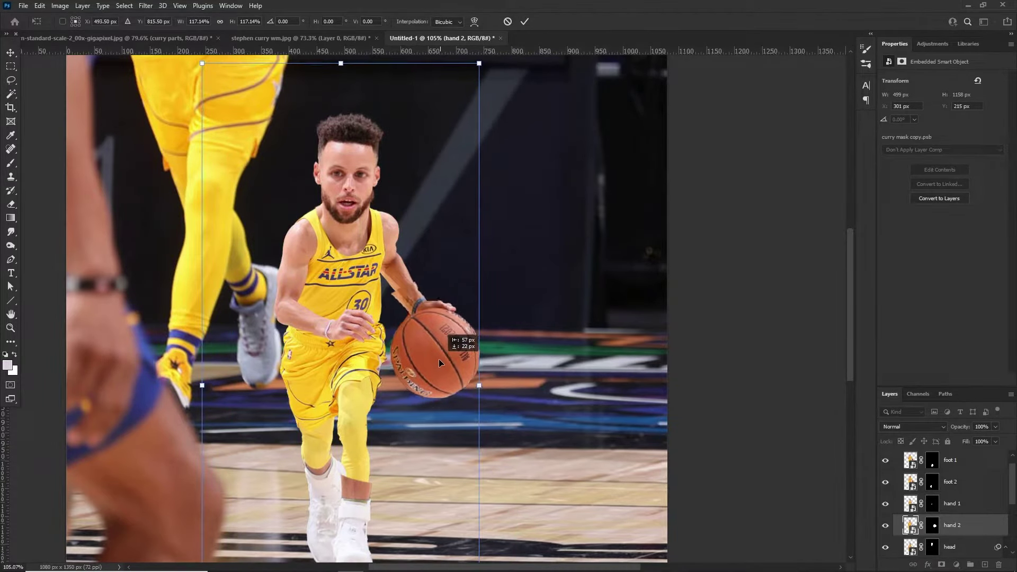
click(977, 506)
- Try to move the hand 2 layer with the basketball sideways and undo the move
scroll(503, 309, down, 6)
scroll(483, 297, up, 12)
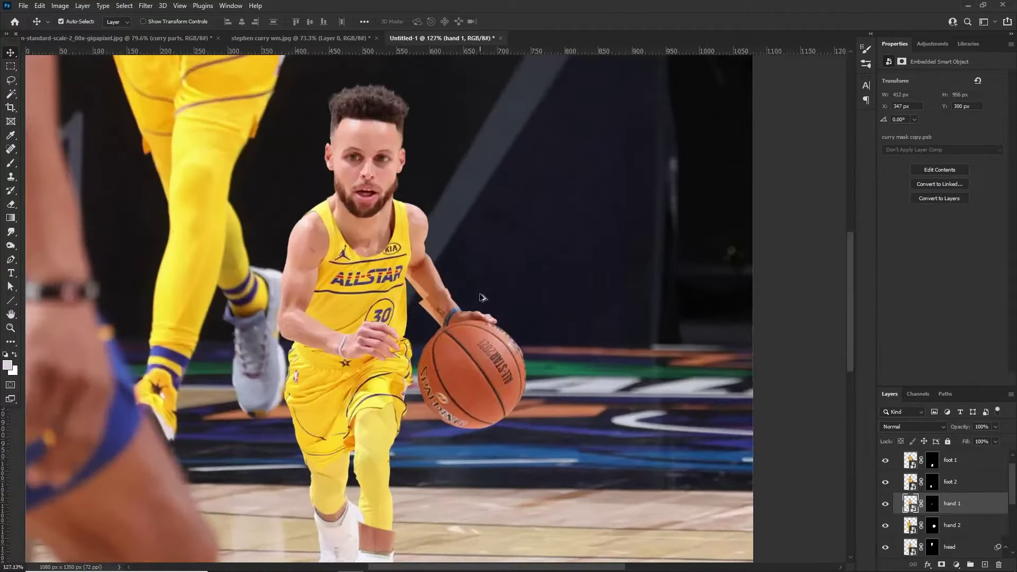
drag(429, 412, 484, 403)
key(ctrl+z)
key(ctrl+semicolon)
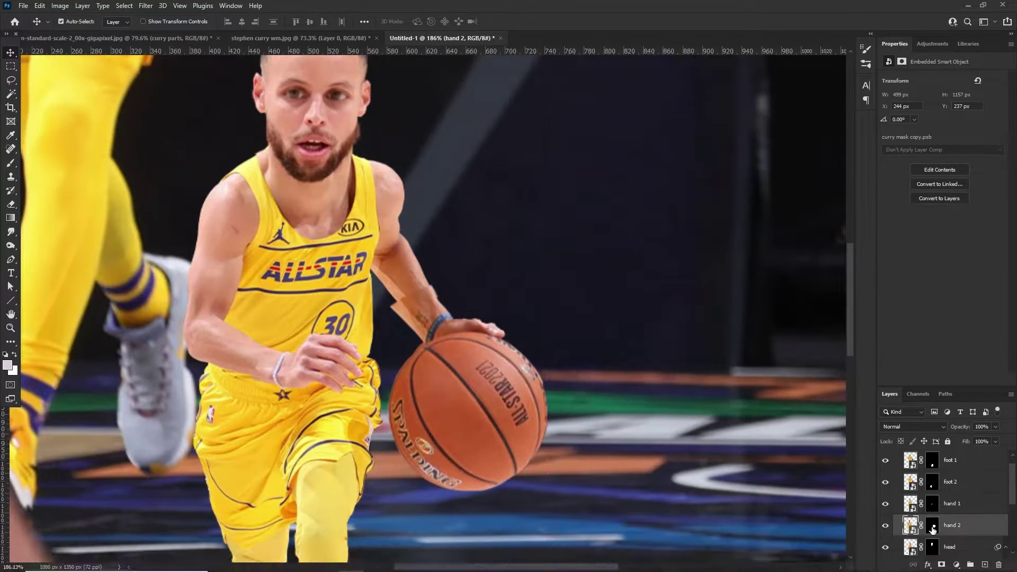
- Convert the masked foot 1, foot 2 and hand 1 layers each to a smart object
click(932, 526)
click(962, 523)
scroll(962, 516, up, 1)
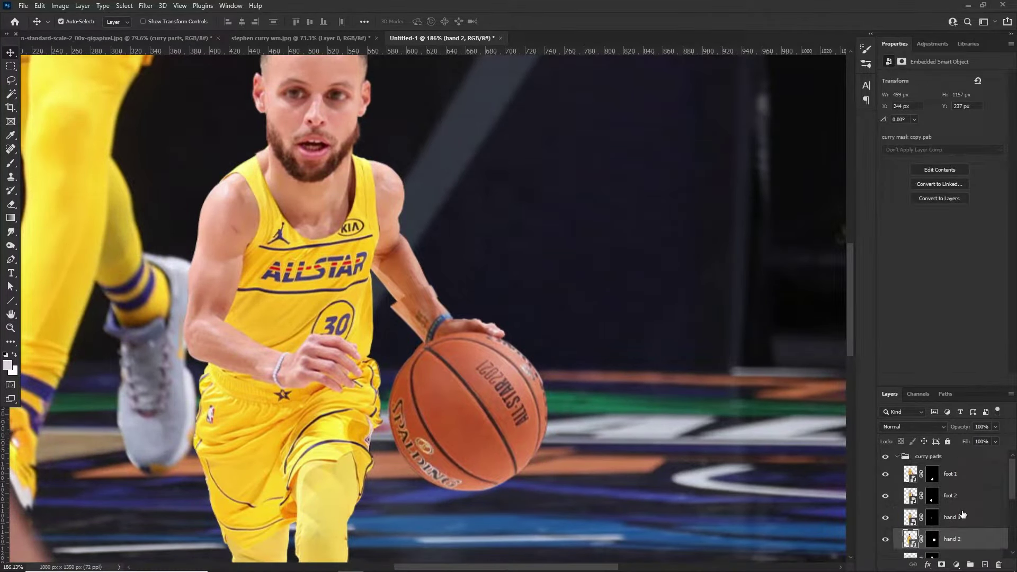
right_click(952, 476)
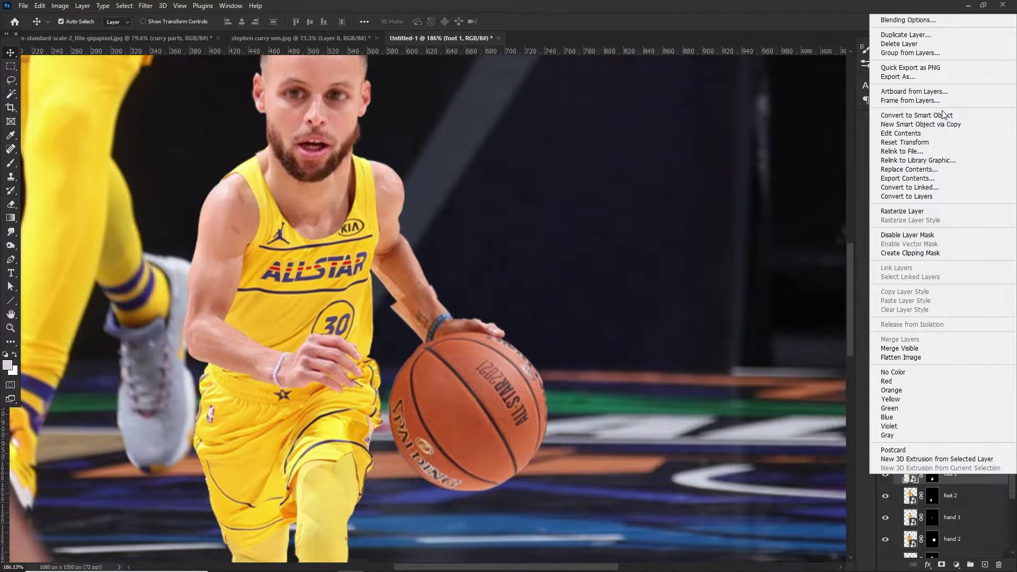
click(940, 115)
right_click(948, 500)
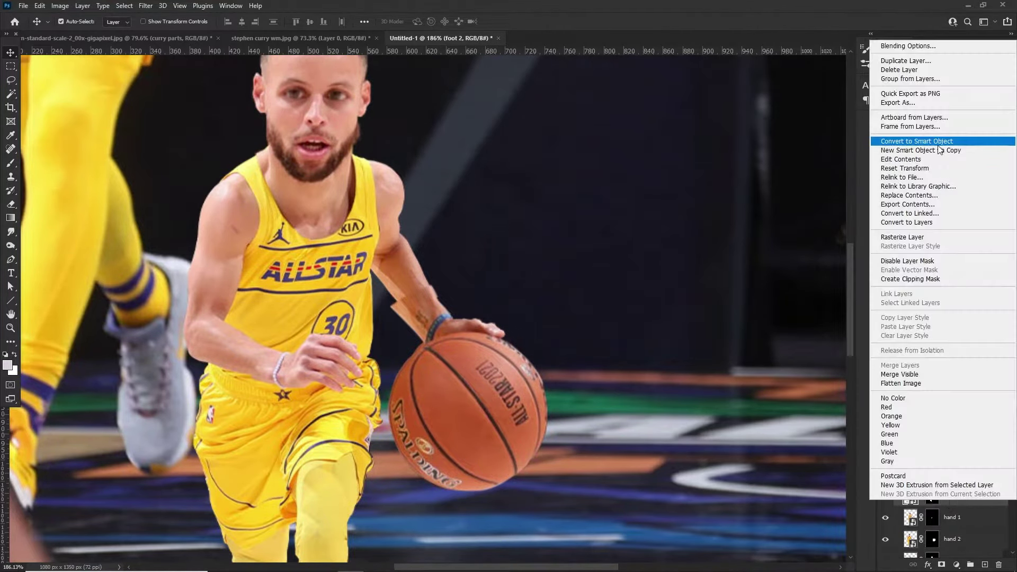
click(940, 154)
right_click(956, 517)
click(900, 154)
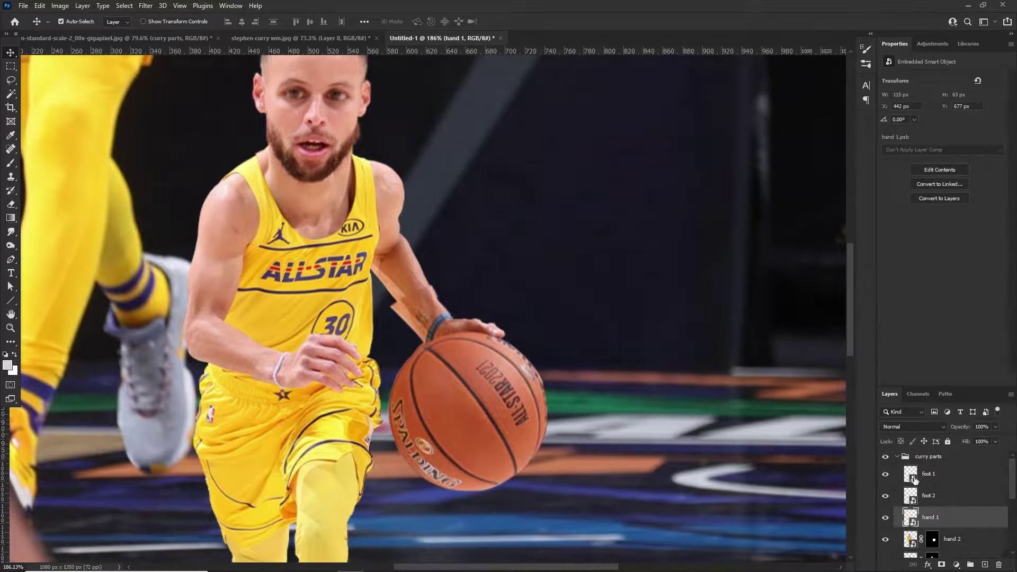
- Convert the masked hand 2 and head layers each to a smart object
right_click(953, 516)
click(912, 160)
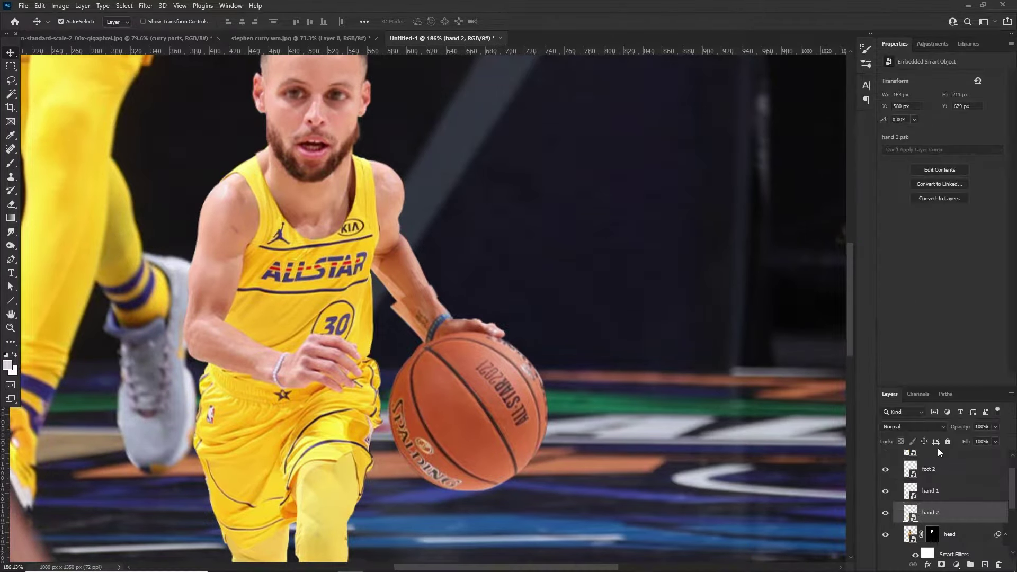
right_click(969, 558)
click(913, 522)
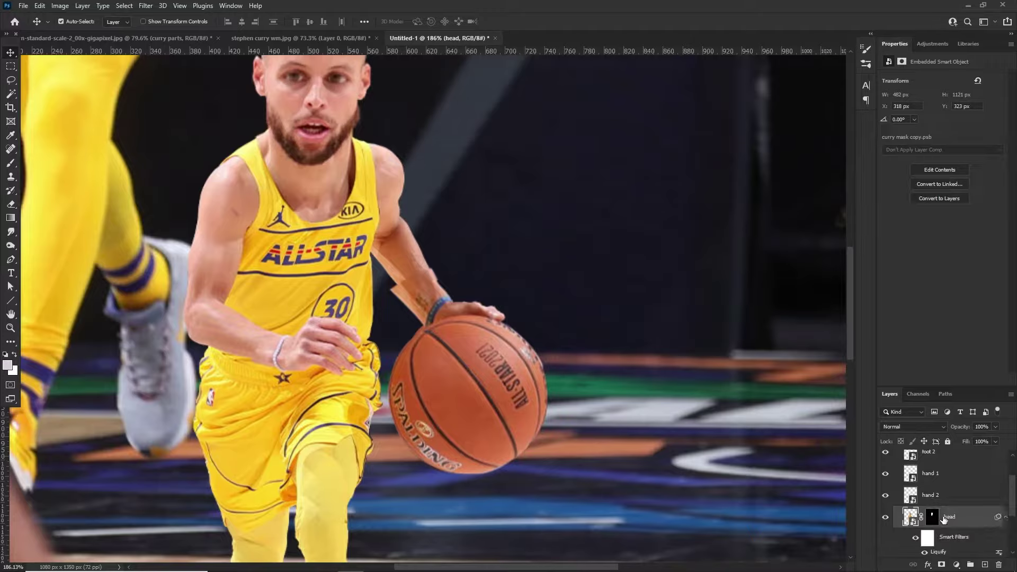
right_click(948, 517)
click(936, 158)
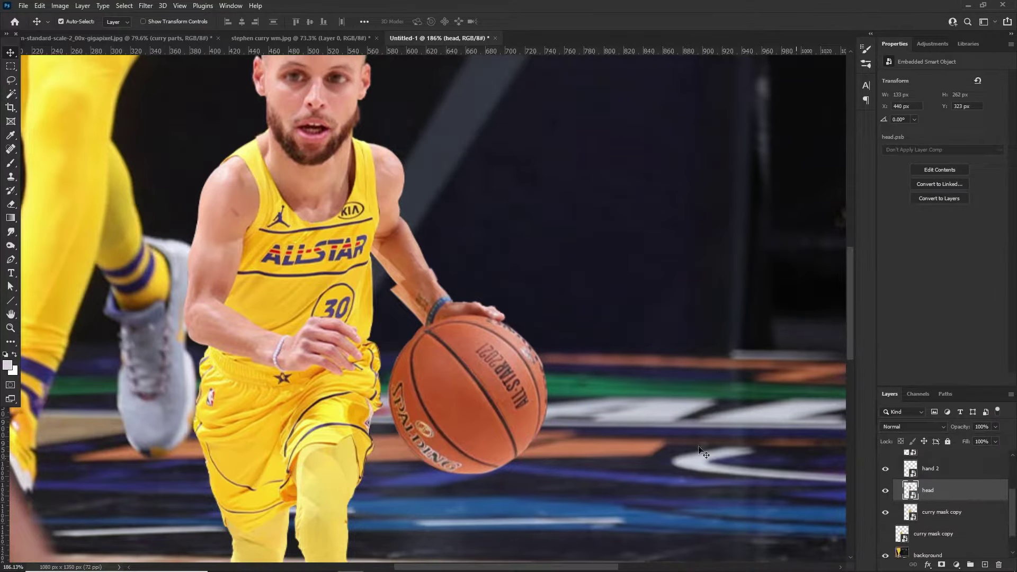
- Try to move the converted hand 2 layer away from the wrist and undo the move
scroll(341, 331, down, 2)
scroll(373, 331, up, 3)
click(433, 411)
drag(433, 411, 511, 422)
key(ctrl+z)
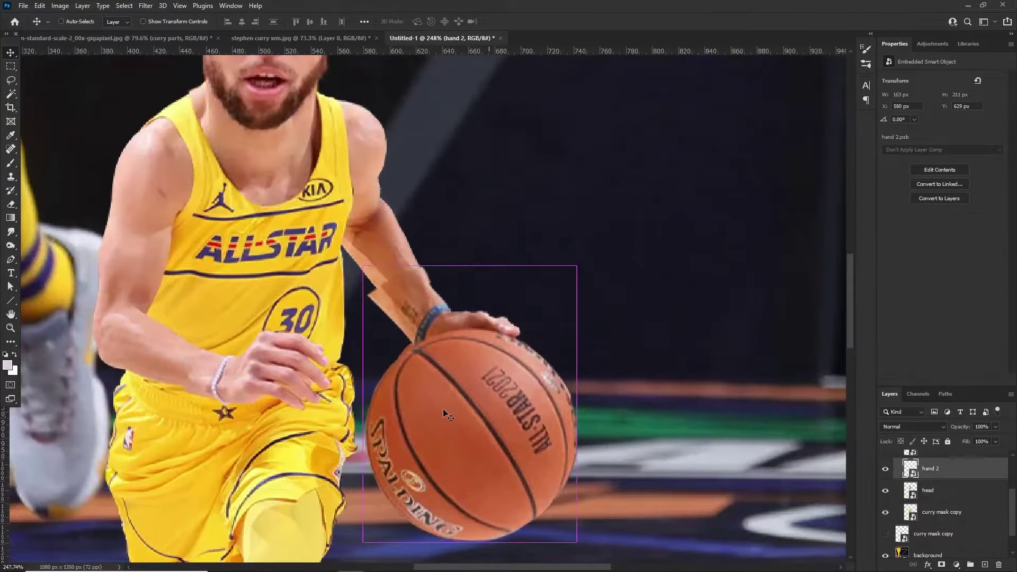
- Try to reposition the converted hand 1 layer with Free Transform and cancel the change
scroll(450, 392, down, 3)
scroll(334, 366, up, 3)
mouse_move(376, 426)
mouse_down()
mouse_move(372, 484)
mouse_move(375, 430)
mouse_move(392, 447)
mouse_move(383, 422)
mouse_up()
scroll(354, 421, down, 3)
scroll(389, 429, up, 3)
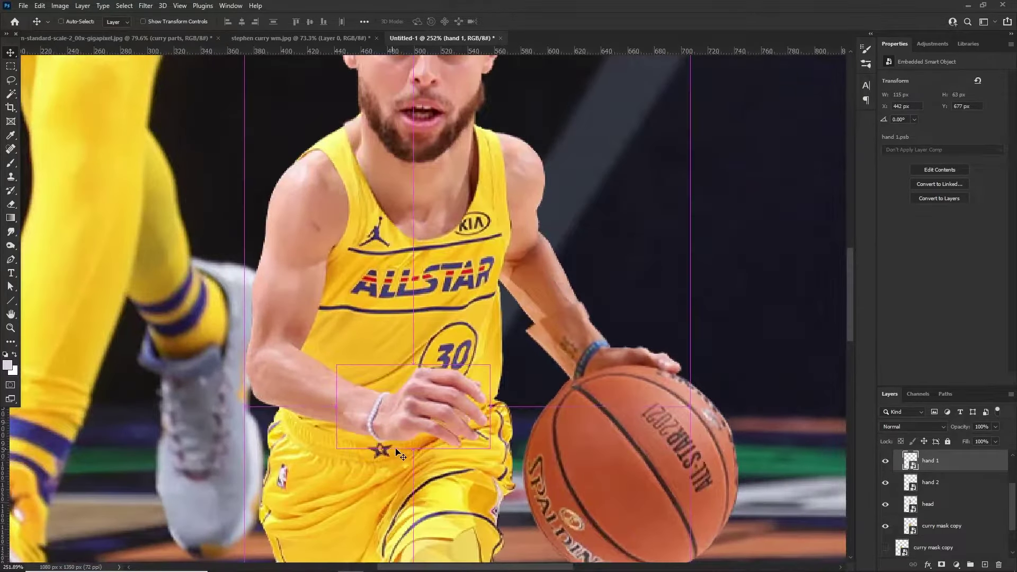
key(ctrl+t)
drag(545, 409, 519, 425)
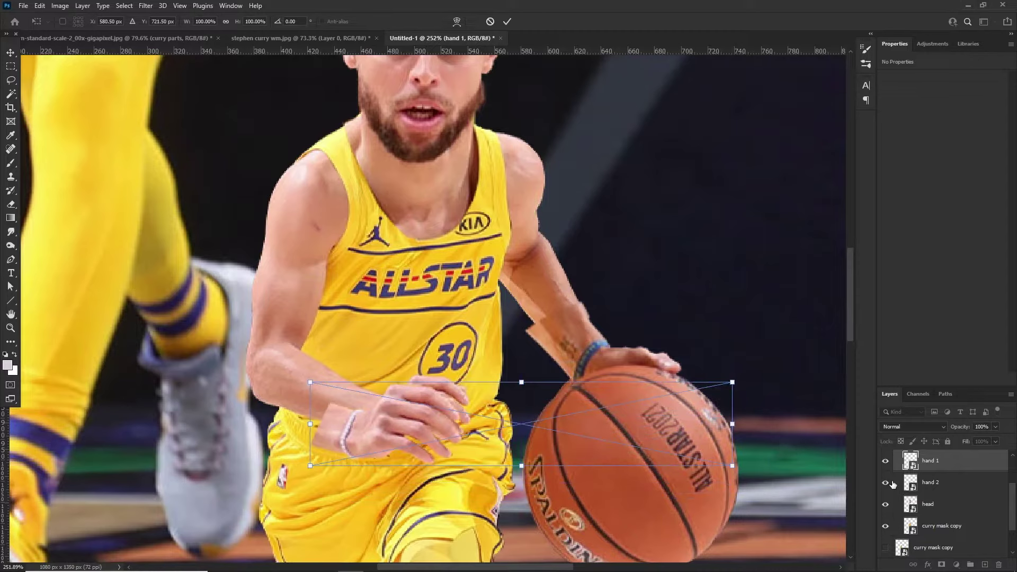
key(Escape)
right_click(942, 466)
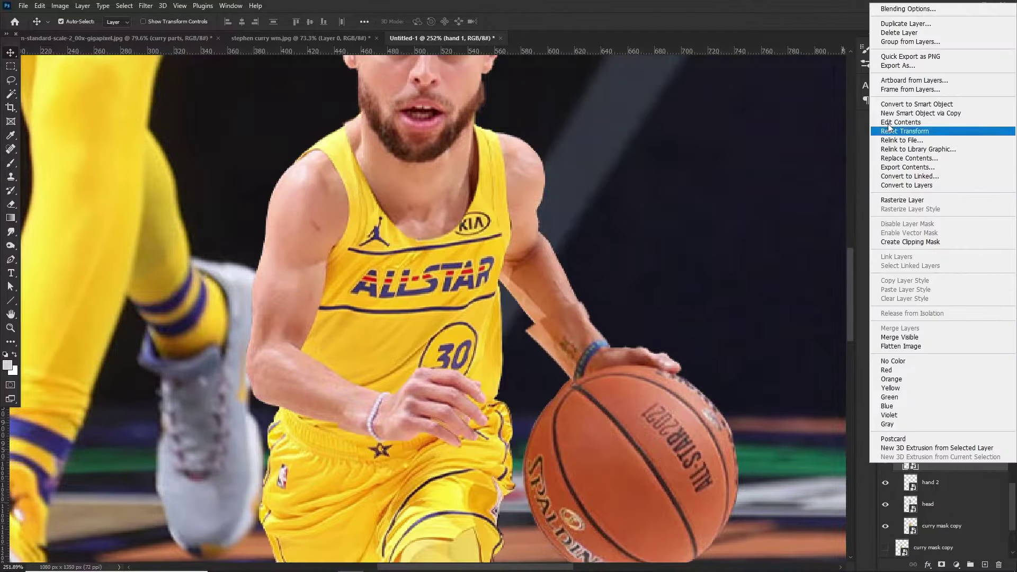
key(Escape)
right_click(936, 480)
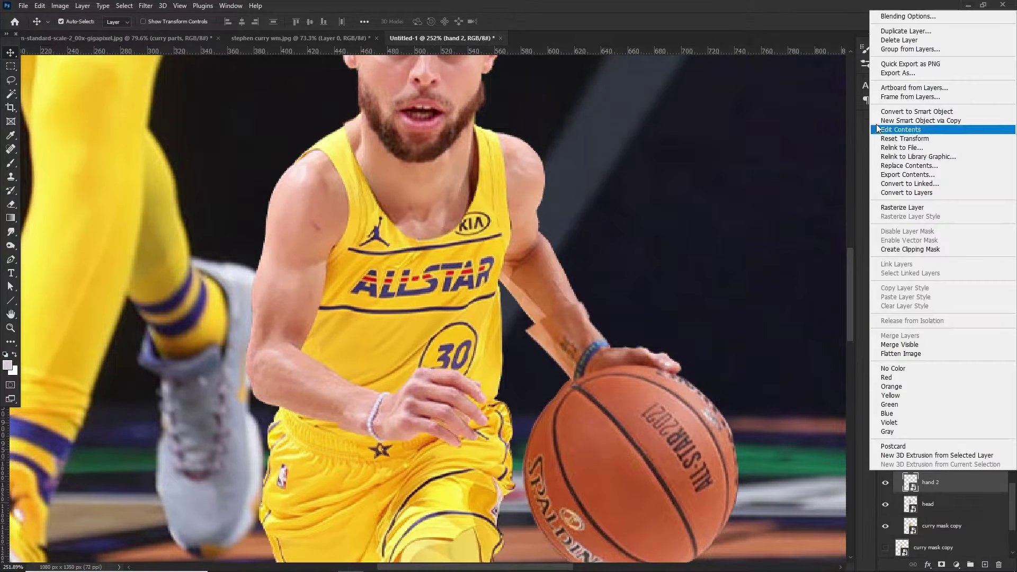
key(Escape)
right_click(949, 510)
key(Escape)
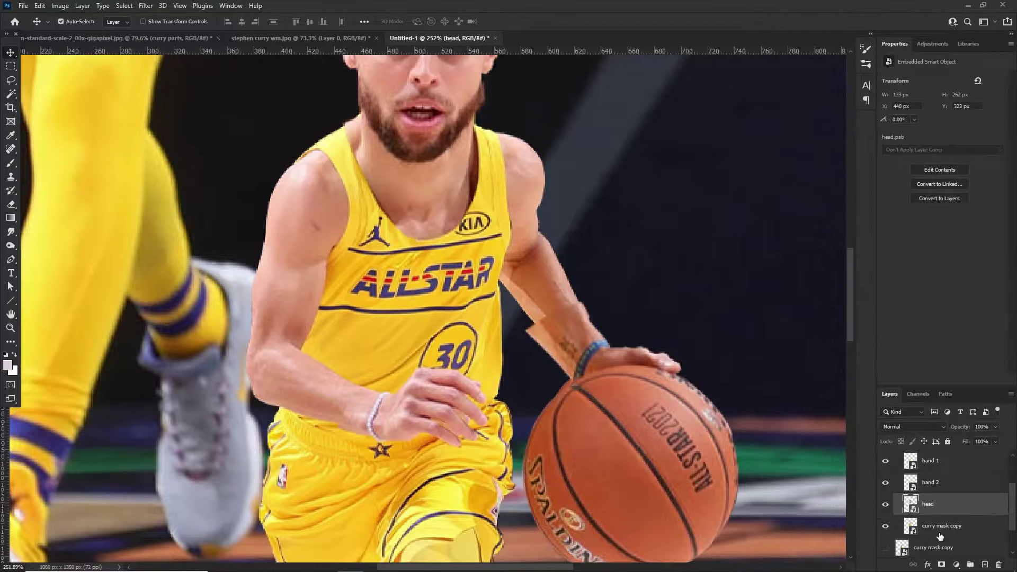
right_click(937, 532)
key(Escape)
scroll(953, 509, up, 2)
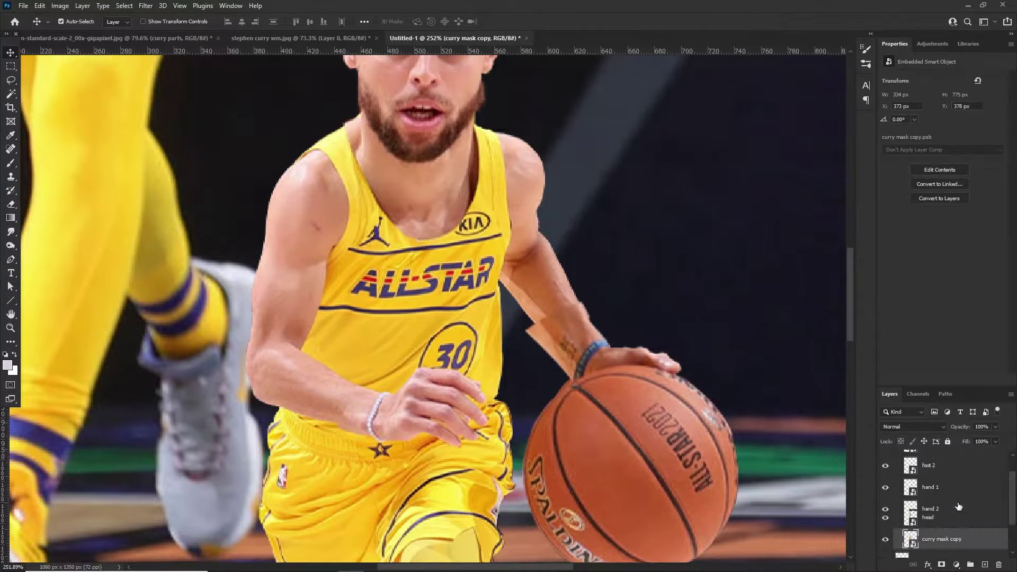
scroll(953, 506, down, 1)
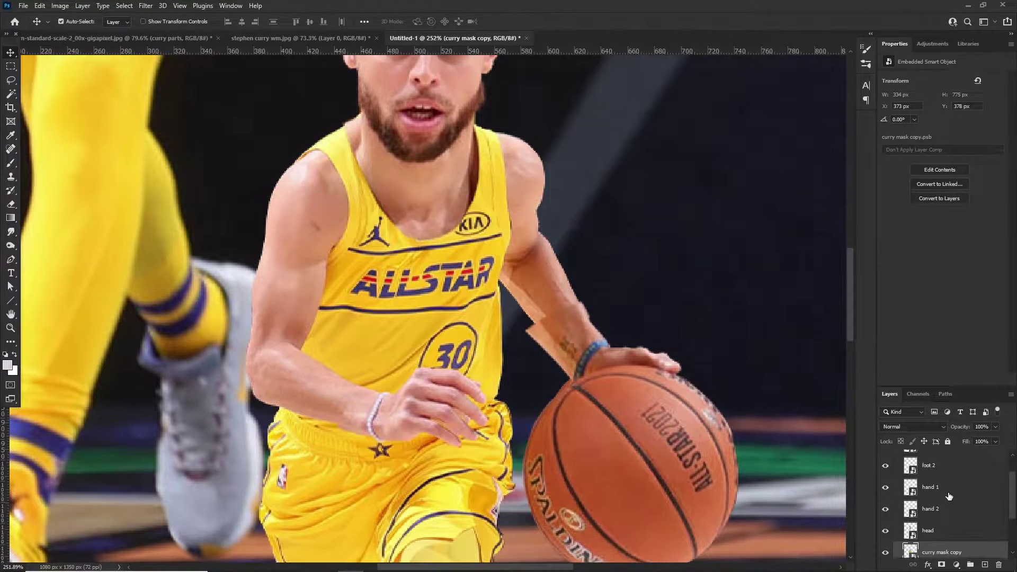
scroll(947, 496, up, 1)
right_click(932, 470)
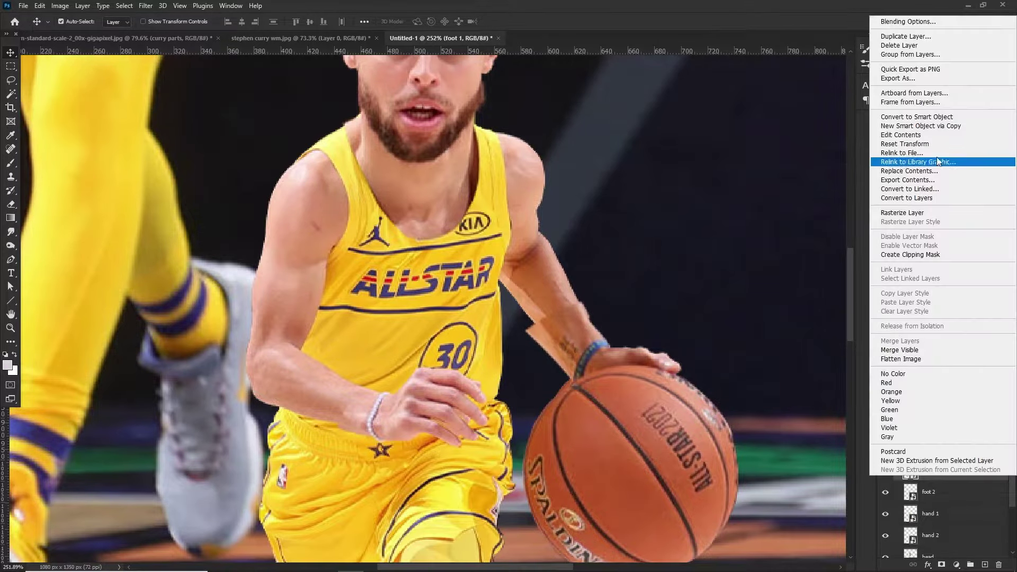
key(Escape)
right_click(923, 497)
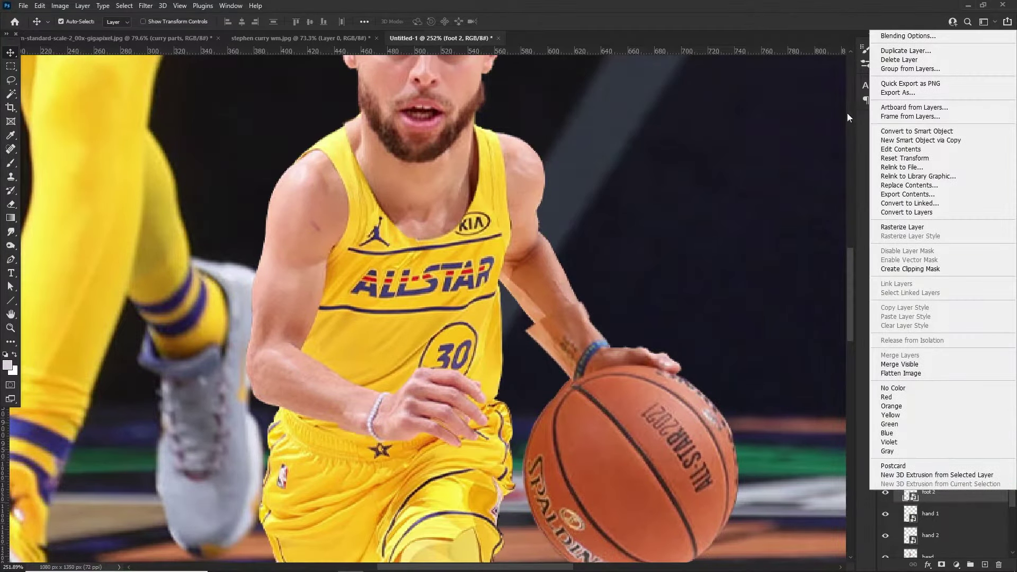
click(900, 142)
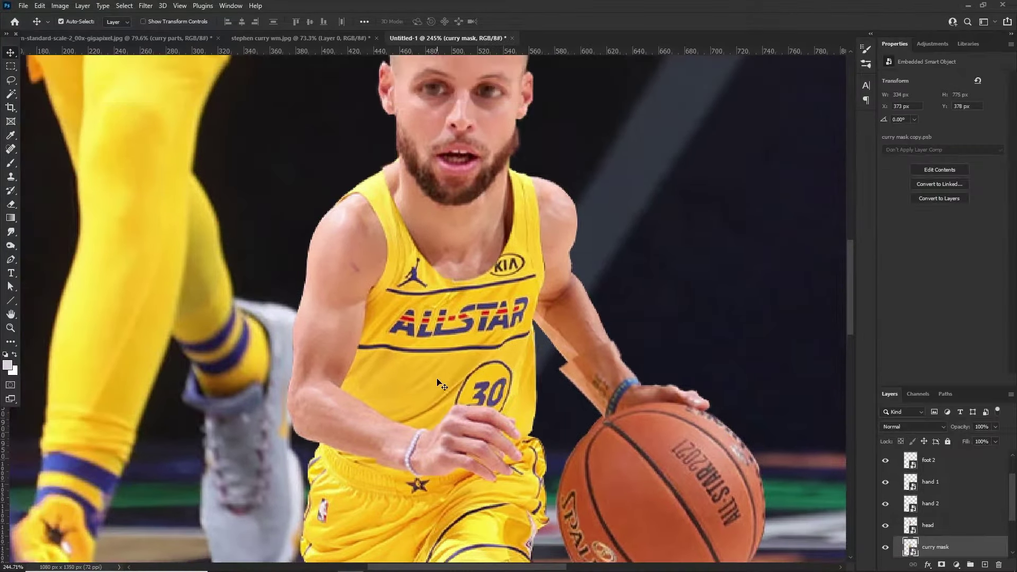
- Try to move the hand 1 layer away from the forearm and undo the move
scroll(437, 379, down, 1)
scroll(427, 424, up, 6)
drag(428, 423, 586, 415)
key(ctrl+z)
scroll(436, 370, down, 8)
scroll(439, 366, up, 9)
key(ctrl+z)
scroll(375, 449, down, 3)
scroll(360, 450, up, 3)
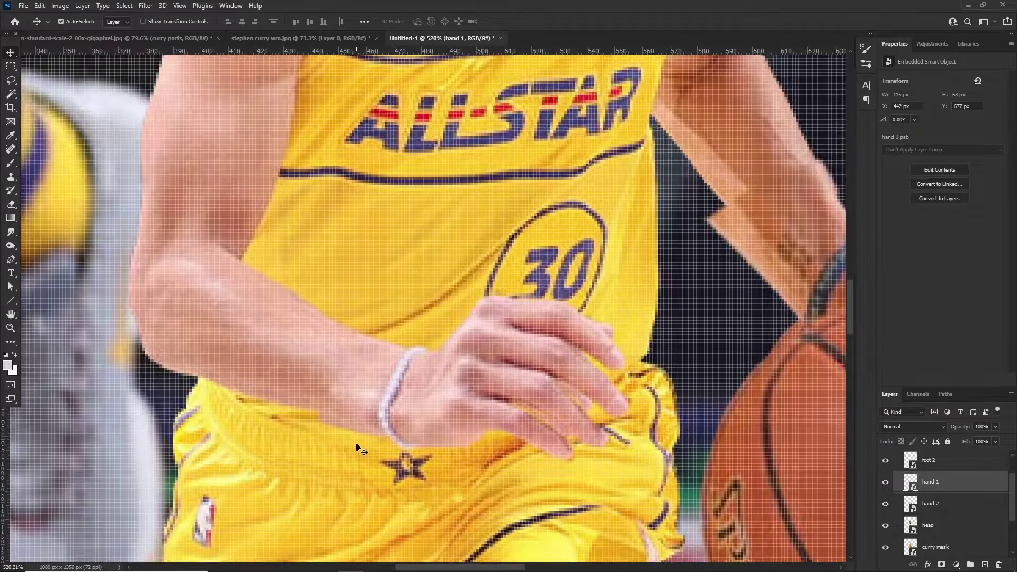
- Try to move the foot 1 layer away from the leg and undo the move
scroll(450, 387, down, 3)
scroll(588, 309, down, 8)
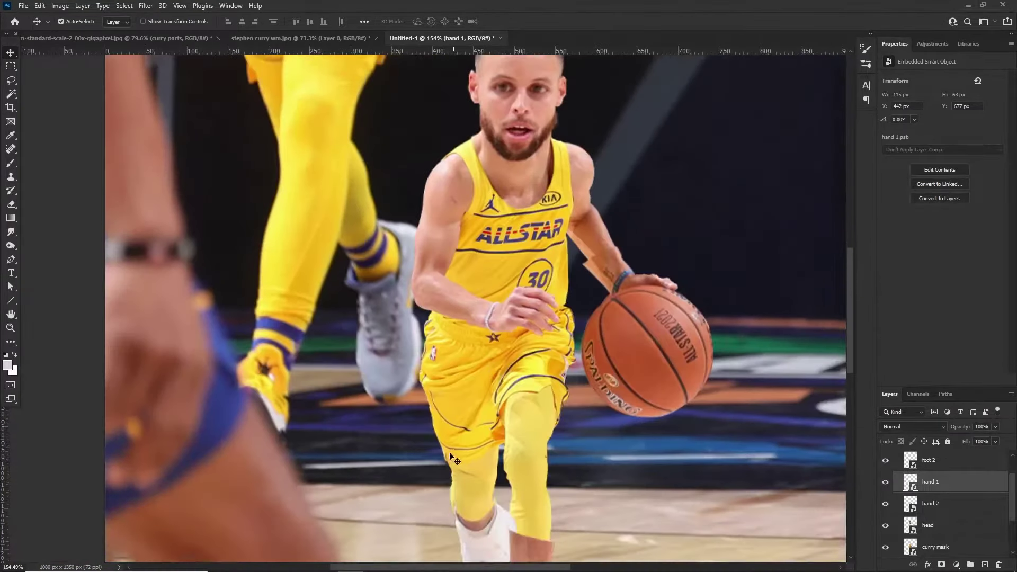
scroll(527, 457, up, 4)
drag(556, 472, 683, 519)
key(ctrl+z)
- Open the hand 1 layer in the Liquify filter and toggle the backdrop off and back on
scroll(597, 465, down, 3)
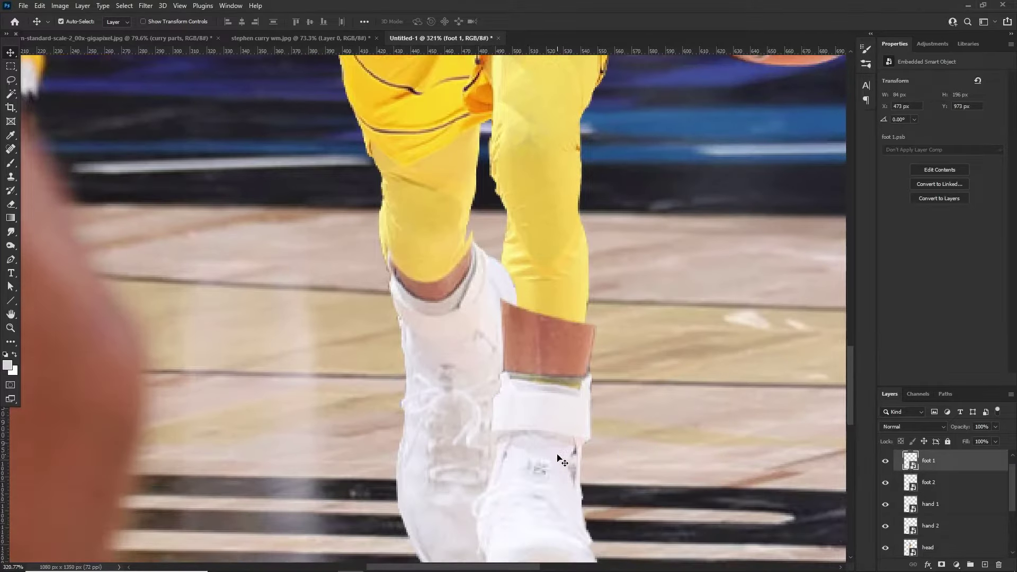
scroll(486, 332, up, 3)
scroll(483, 335, down, 2)
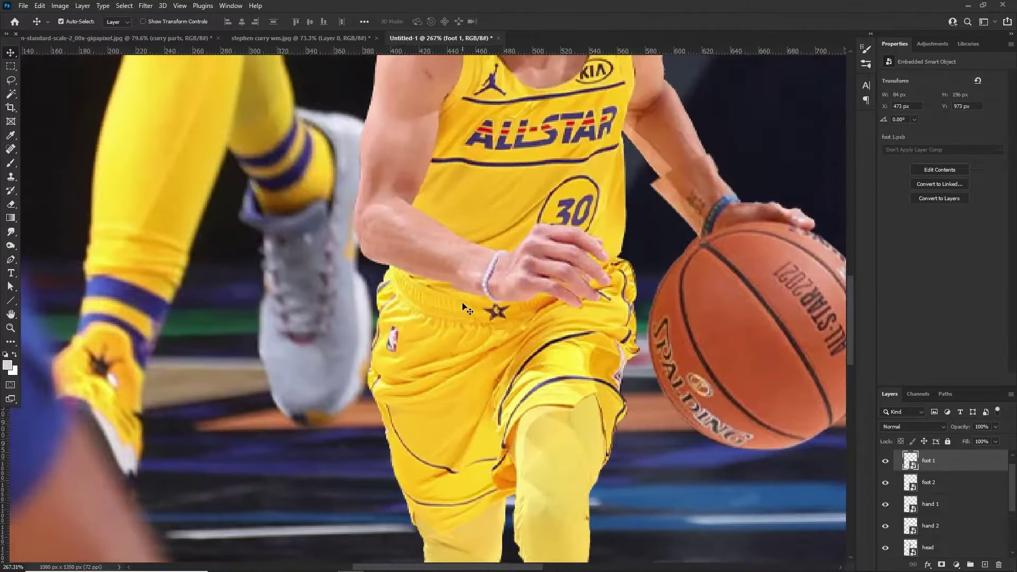
scroll(555, 314, up, 4)
click(538, 348)
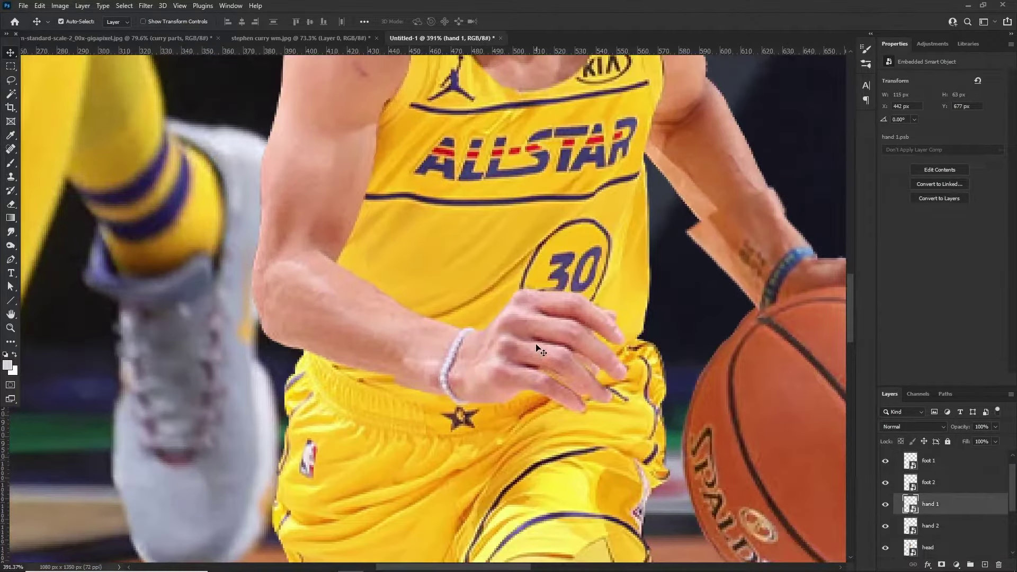
click(145, 6)
click(168, 105)
key(ctrl+plus)
key(ctrl+plus)
key(ctrl+plus)
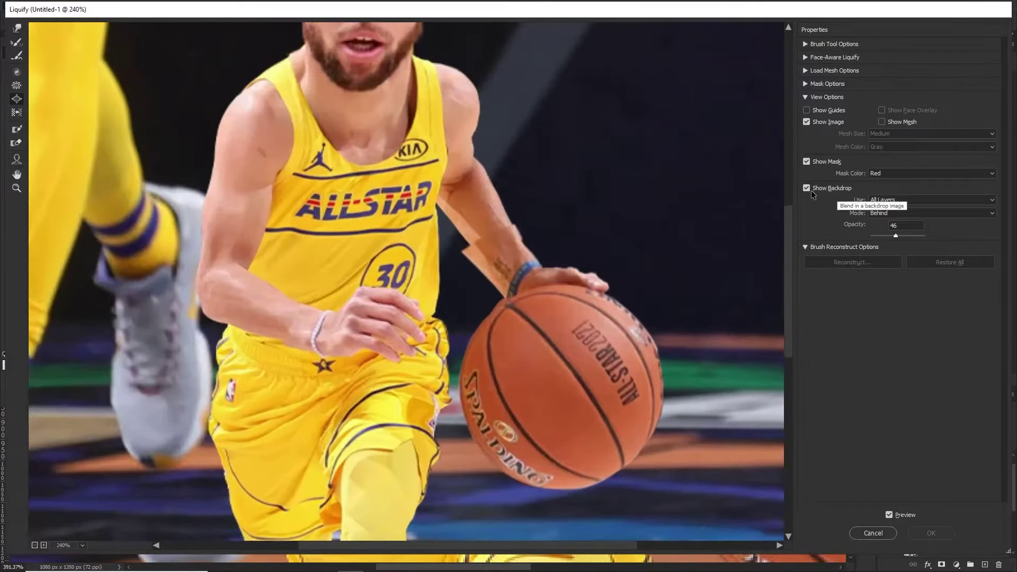
click(812, 192)
click(812, 192)
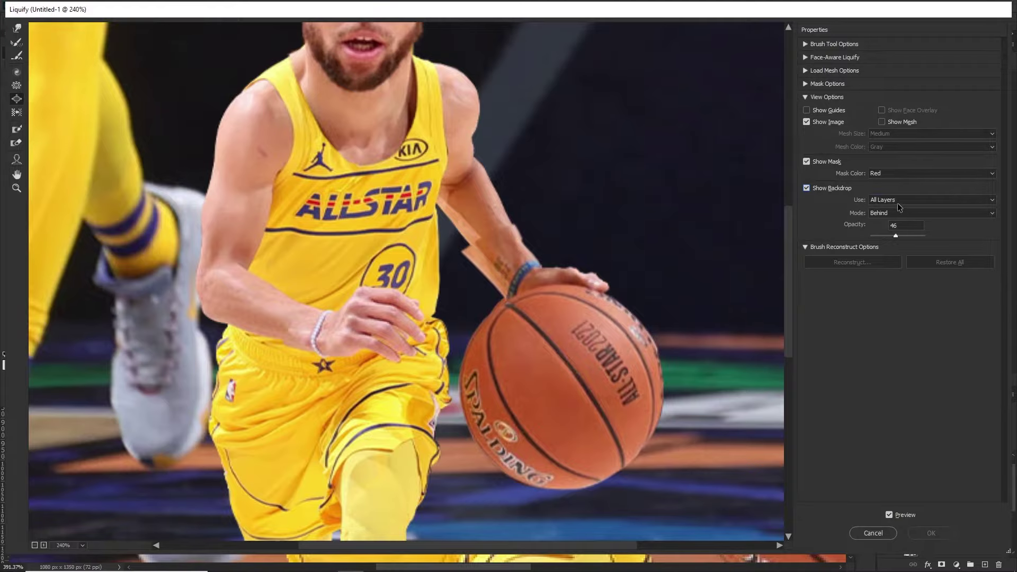
- Try the curry mask copy layer as the Liquify backdrop
click(898, 202)
click(900, 233)
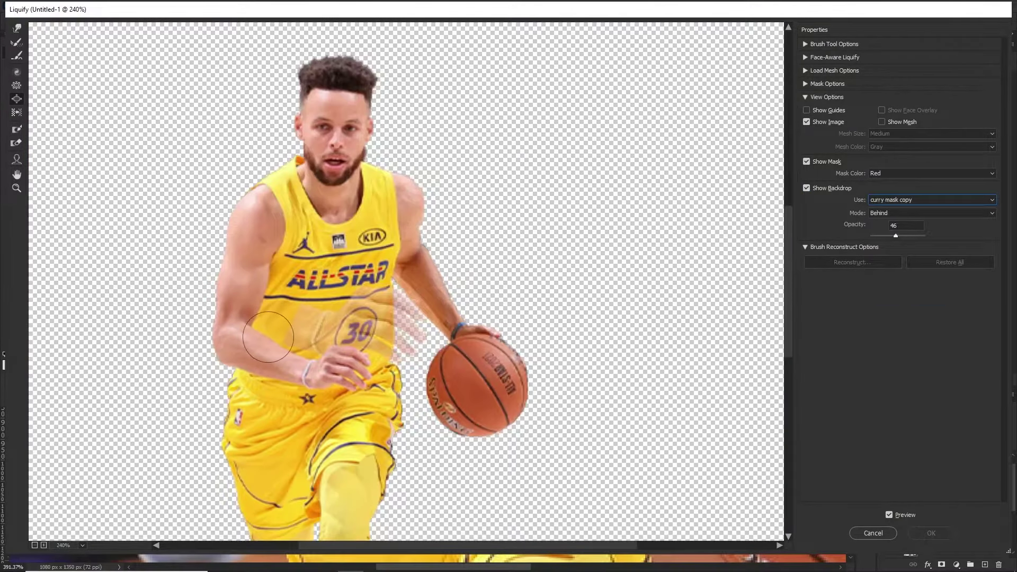
scroll(268, 336, down, 3)
key(ctrl+plus)
scroll(316, 286, up, 3)
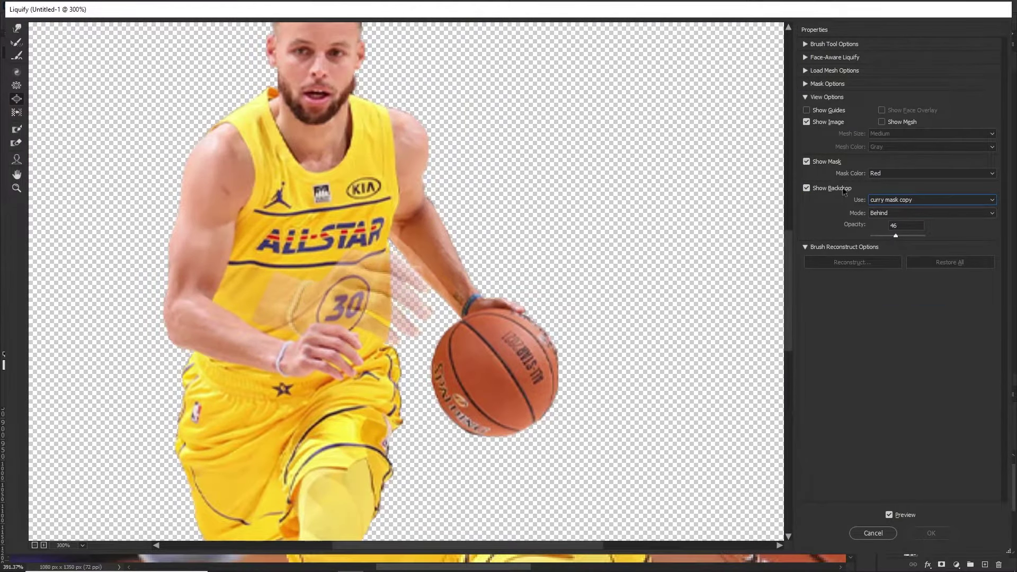
- Use the curry mask layer as the Liquify backdrop and raise the backdrop opacity to 83
click(879, 200)
click(889, 252)
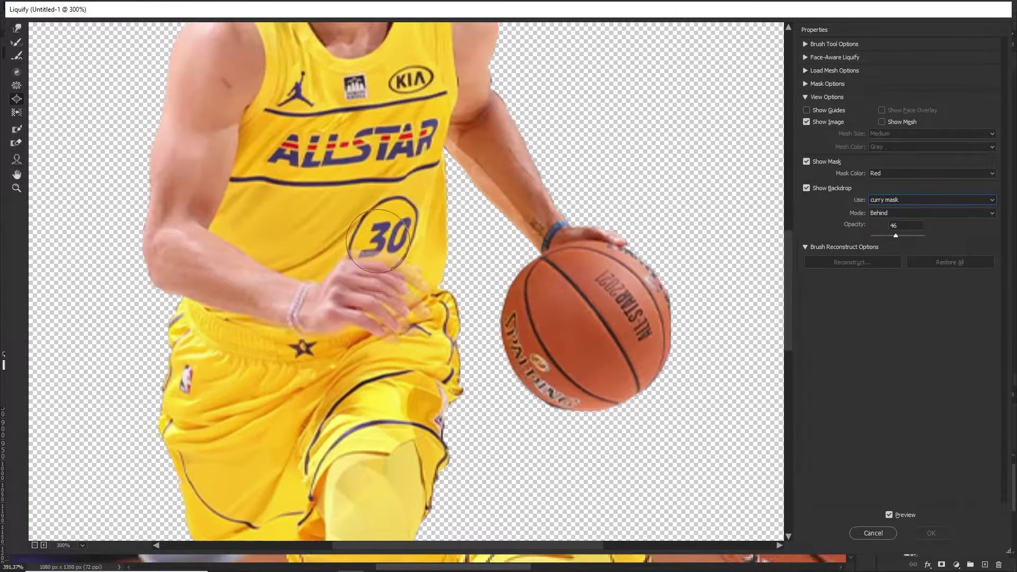
scroll(378, 241, up, 1)
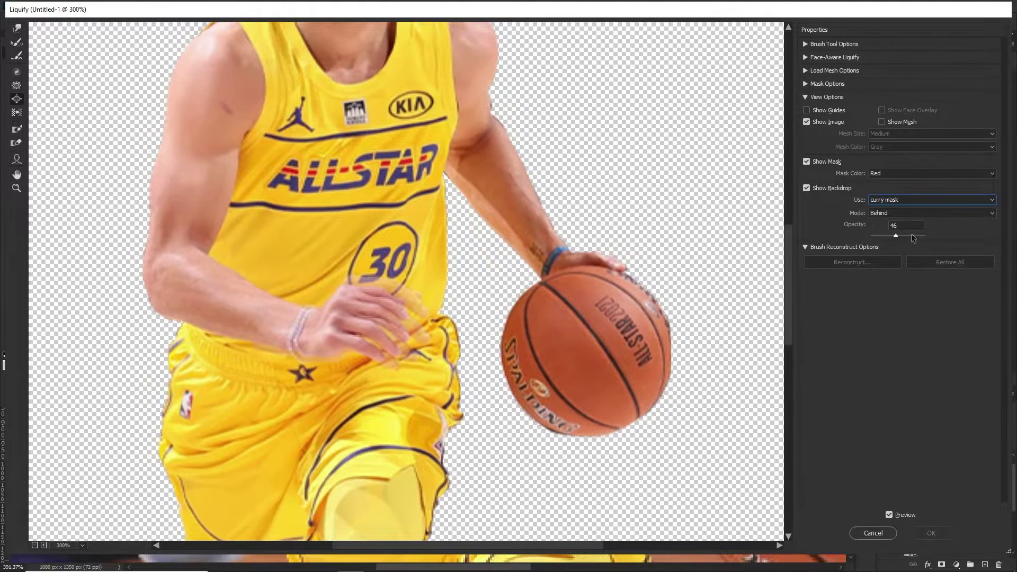
drag(903, 240, 920, 239)
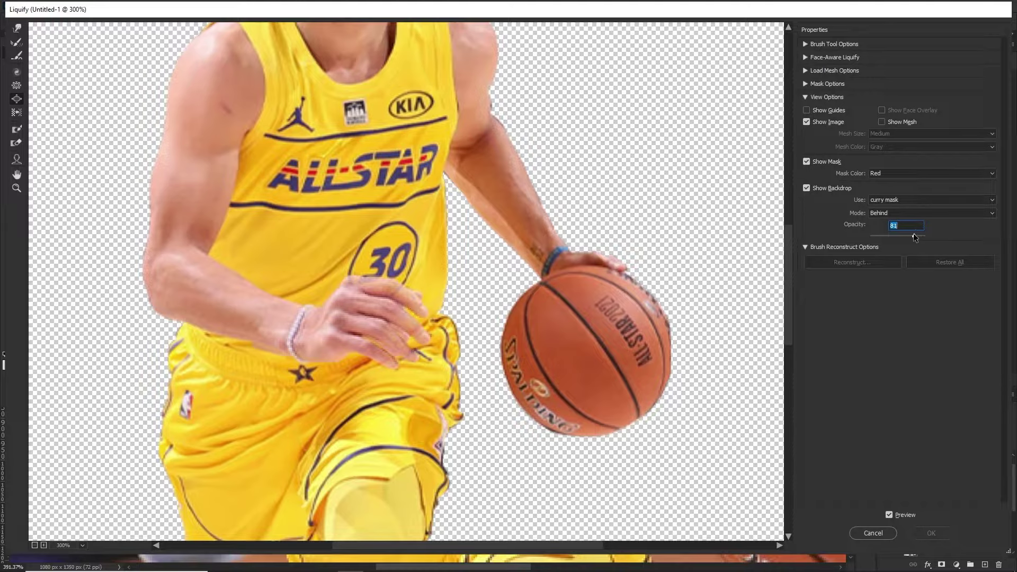
- Push the lower wrist edge of hand 1 slightly upward with Forward Warp to match the forearm and apply Liquify
click(17, 30)
drag(261, 360, 265, 349)
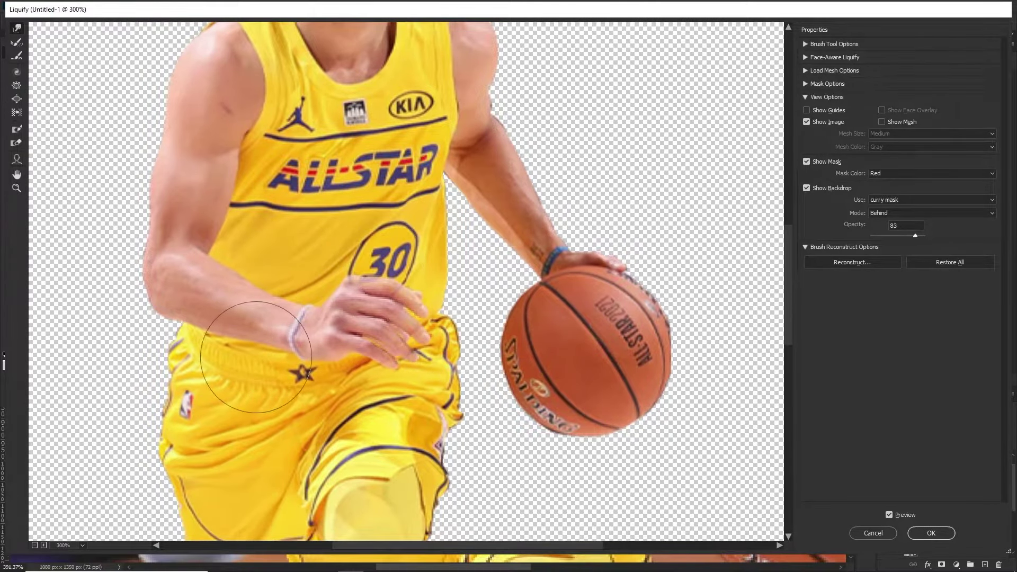
click(930, 533)
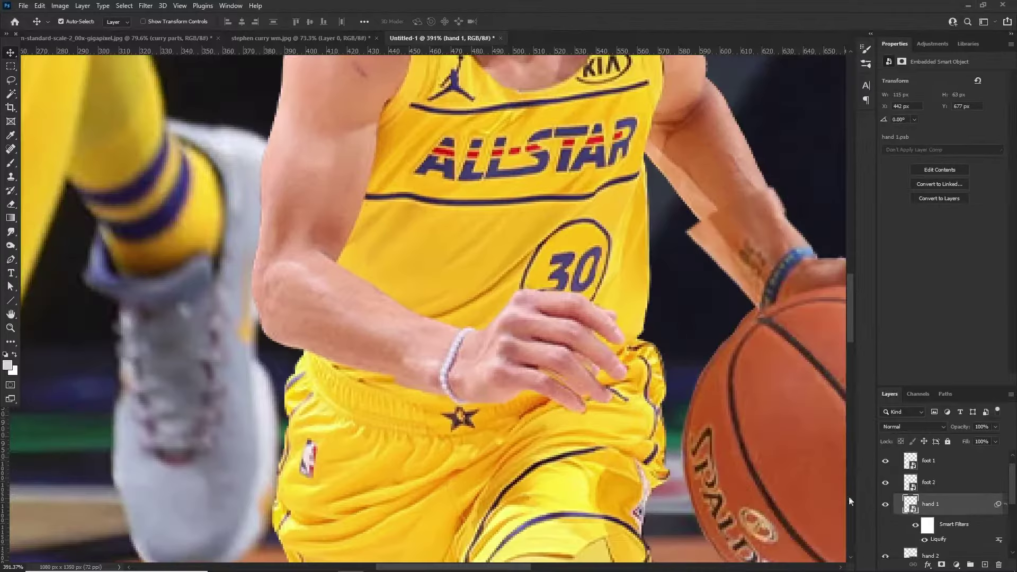
- Add a layer mask to hand 1 and set up a soft black brush of about 60 px for blending the wrist seam
scroll(548, 390, up, 5)
scroll(712, 401, down, 3)
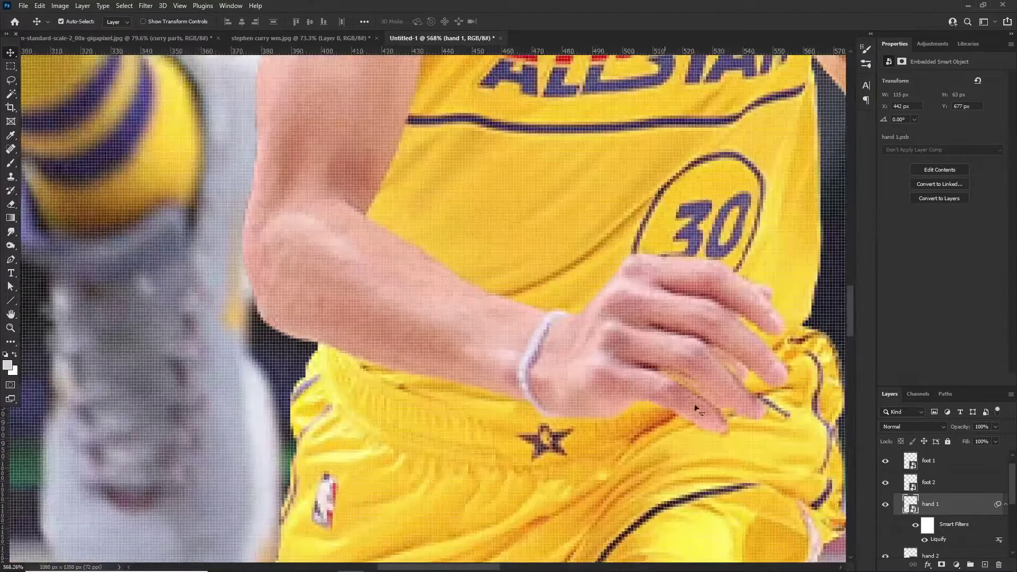
click(941, 564)
key(b)
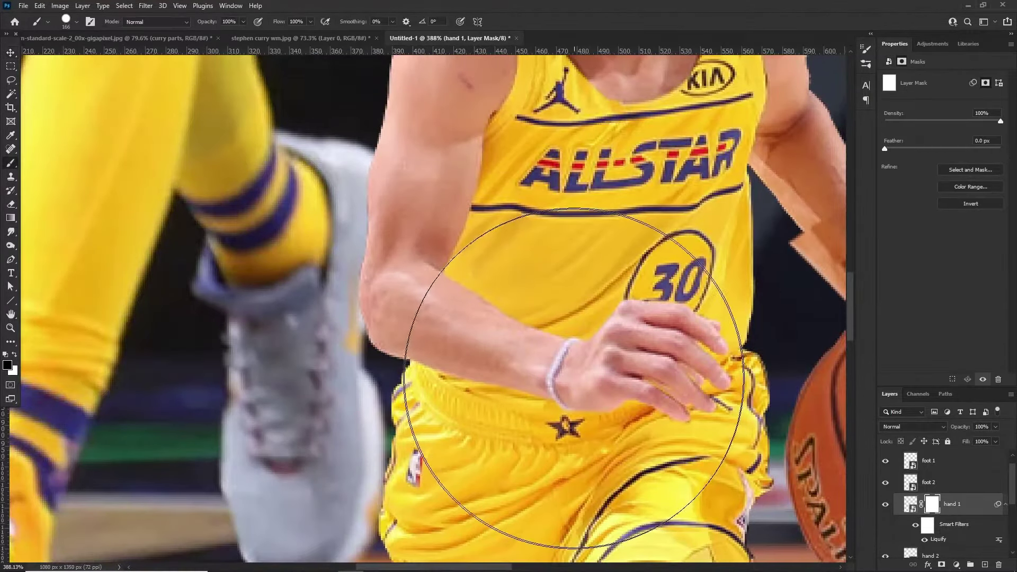
key(x)
mouse_move(587, 390)
mouse_down()
mouse_move(570, 243)
mouse_move(590, 192)
mouse_up()
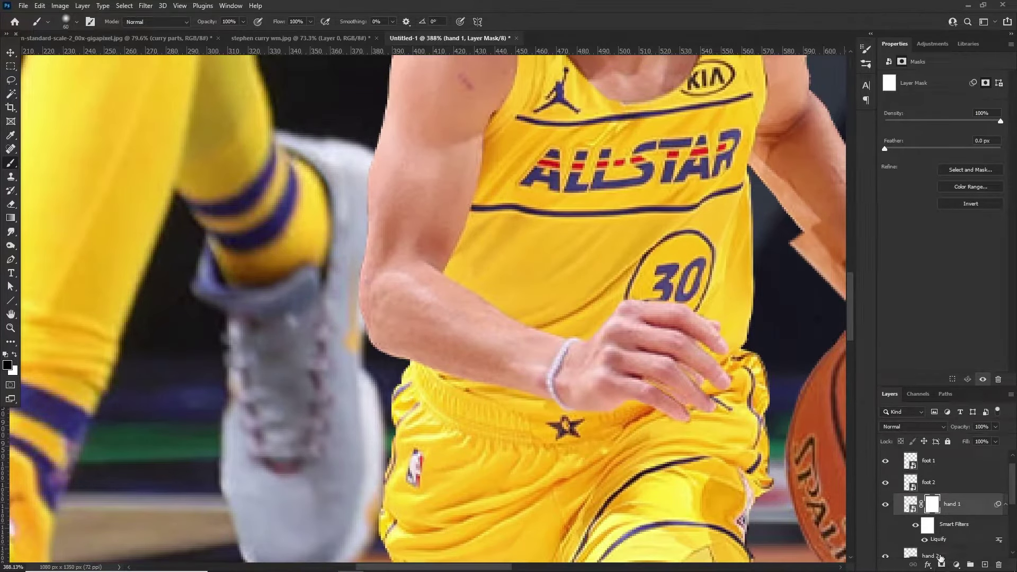
alt+right_click(483, 347)
- Open the hand 2 layer in the Liquify filter with the curry mask layer as the backdrop
scroll(502, 349, down, 8)
scroll(613, 346, up, 2)
key(v)
scroll(617, 326, up, 7)
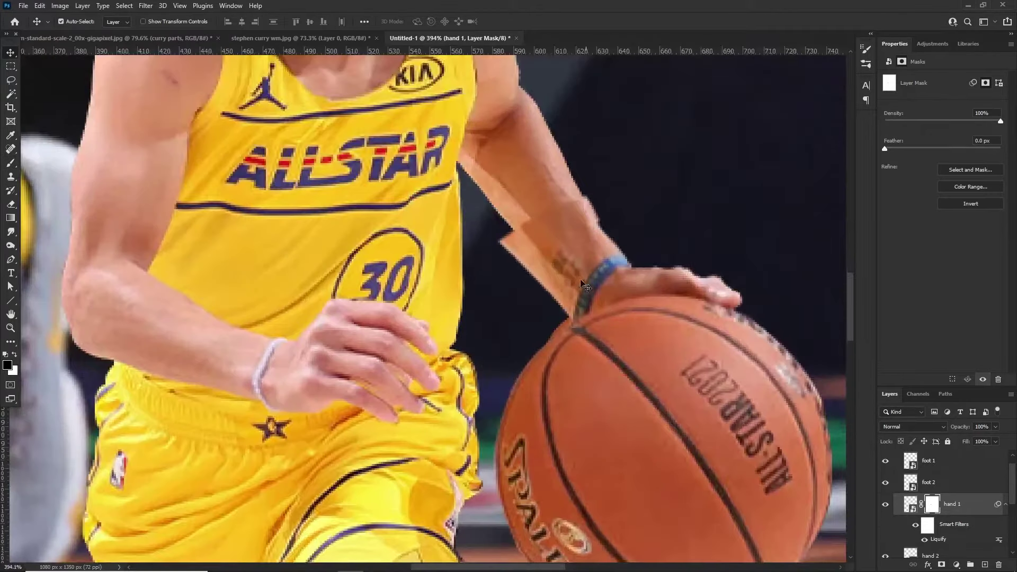
click(609, 292)
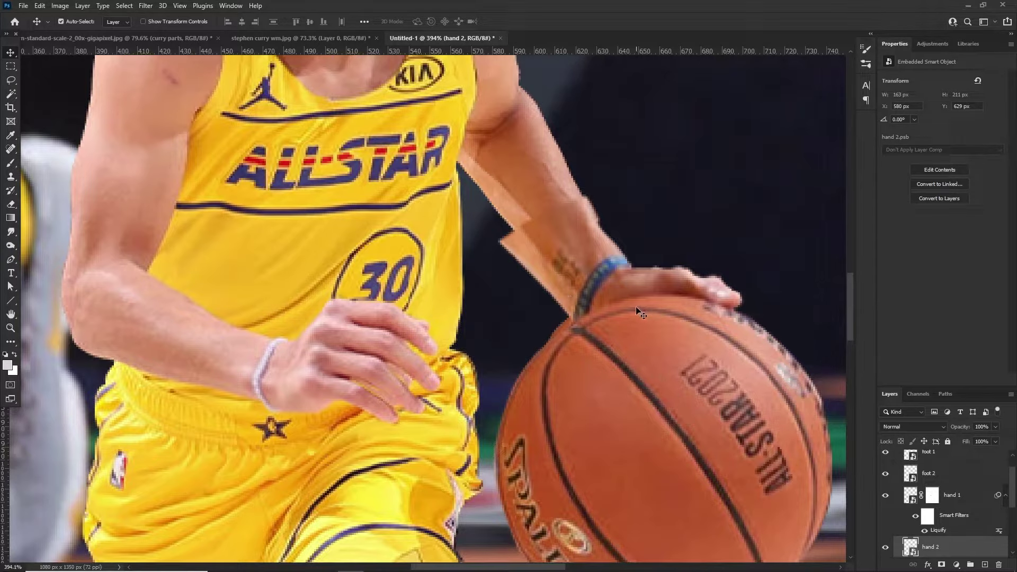
click(147, 6)
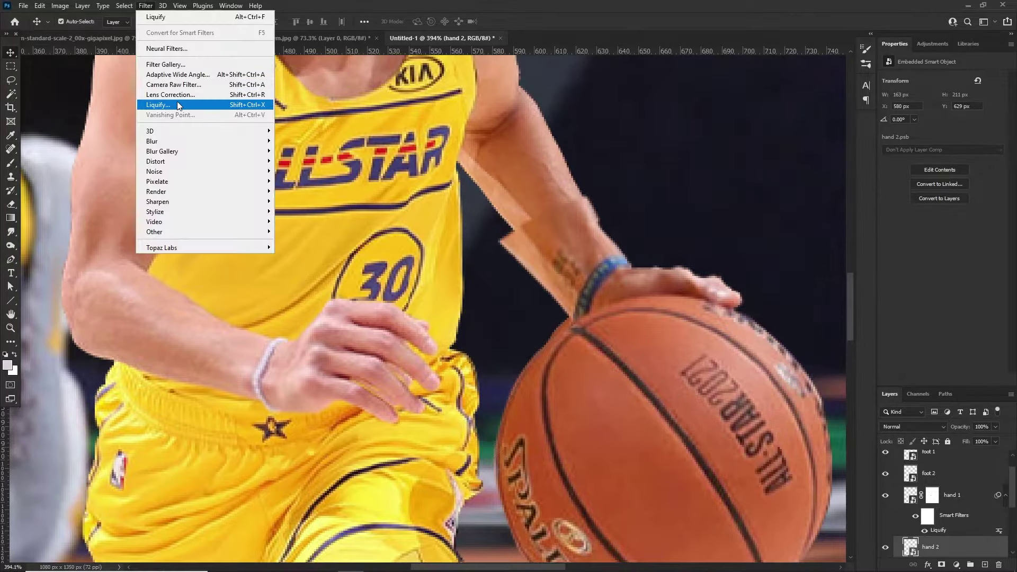
click(170, 102)
key(ctrl+plus)
key(ctrl+plus)
key(ctrl+plus)
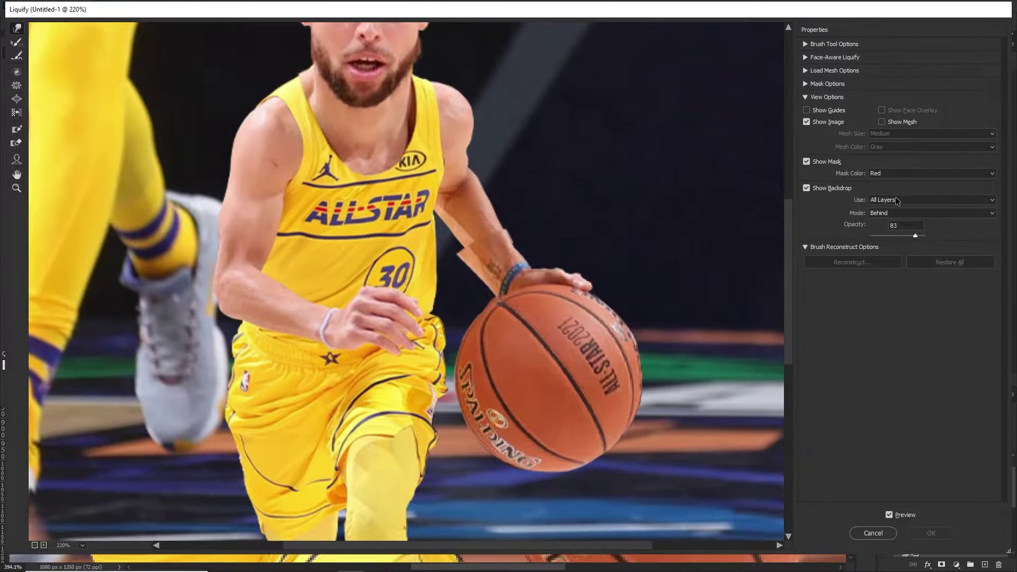
click(896, 200)
click(891, 234)
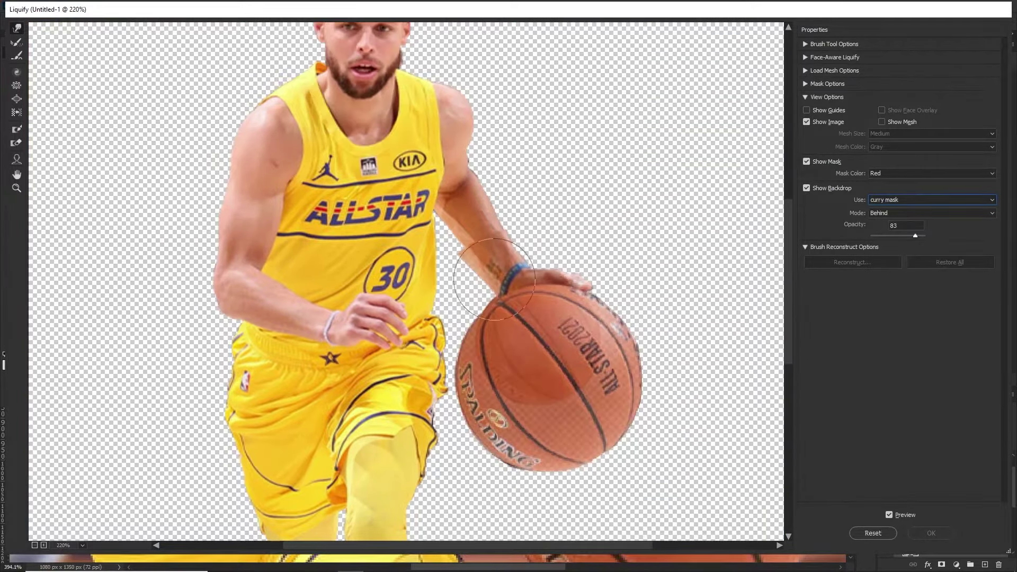
- Warp the protruding forearm edge of hand 2 in line with the arm above the wristband and apply Liquify
scroll(494, 279, up, 2)
scroll(517, 395, down, 1)
scroll(518, 261, up, 1)
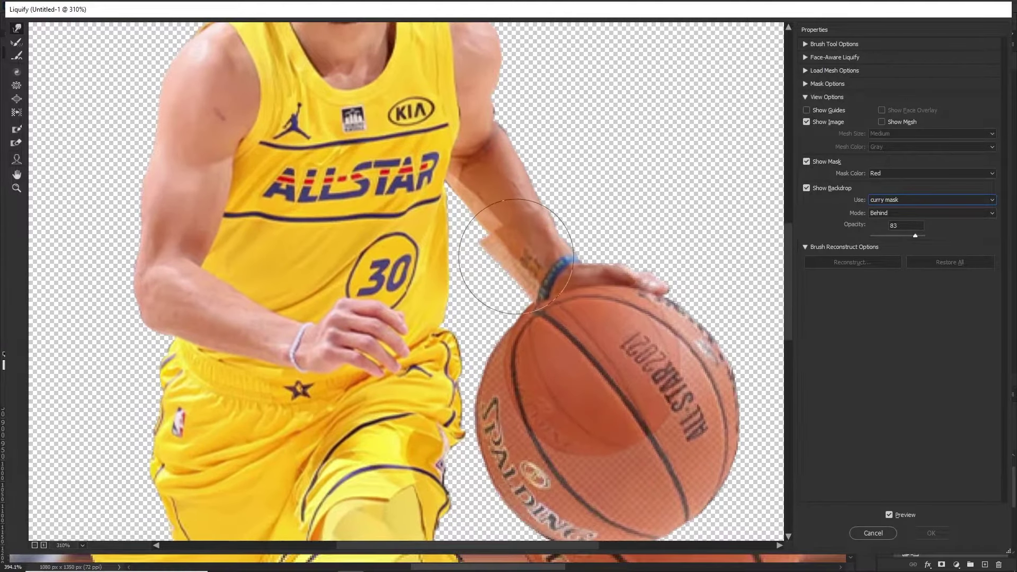
mouse_move(516, 256)
mouse_down()
mouse_move(454, 233)
mouse_move(465, 249)
mouse_move(487, 239)
mouse_move(515, 281)
mouse_up()
scroll(538, 231, up, 1)
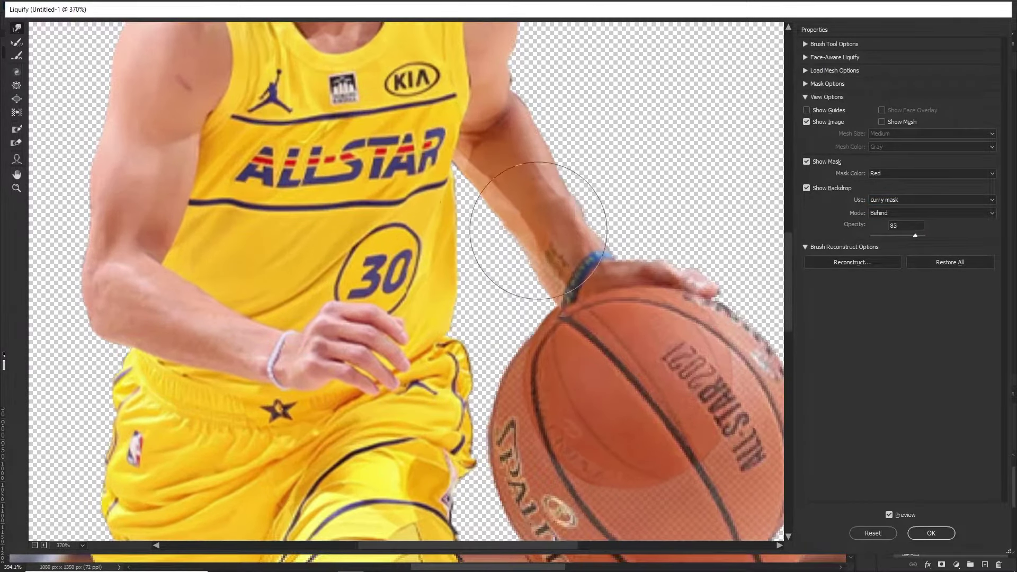
scroll(556, 276, down, 4)
scroll(605, 288, up, 3)
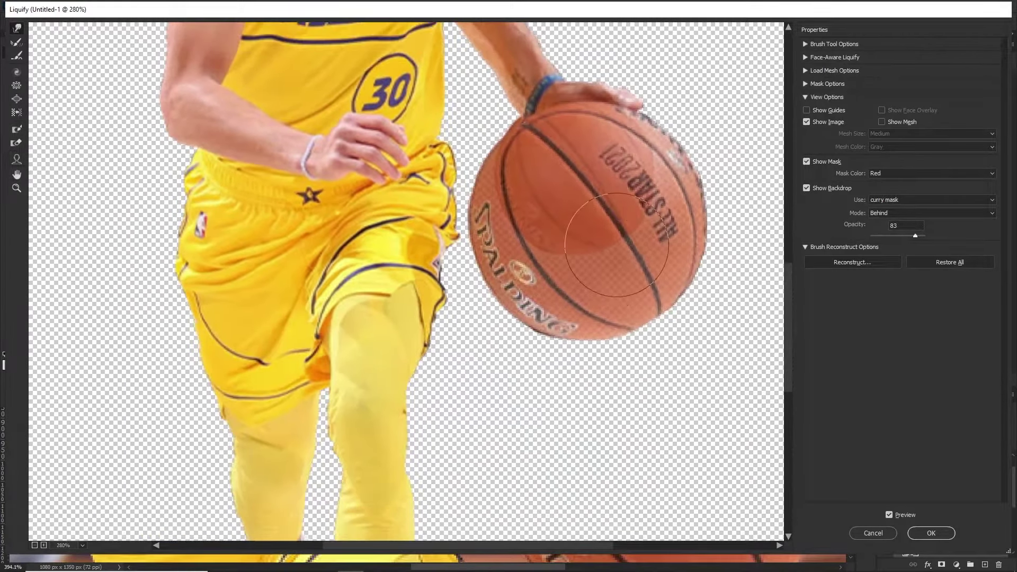
click(931, 533)
- Add a layer mask to hand 2 and paint black with a soft 17% flow brush along the inner forearm seam
scroll(524, 338, down, 1)
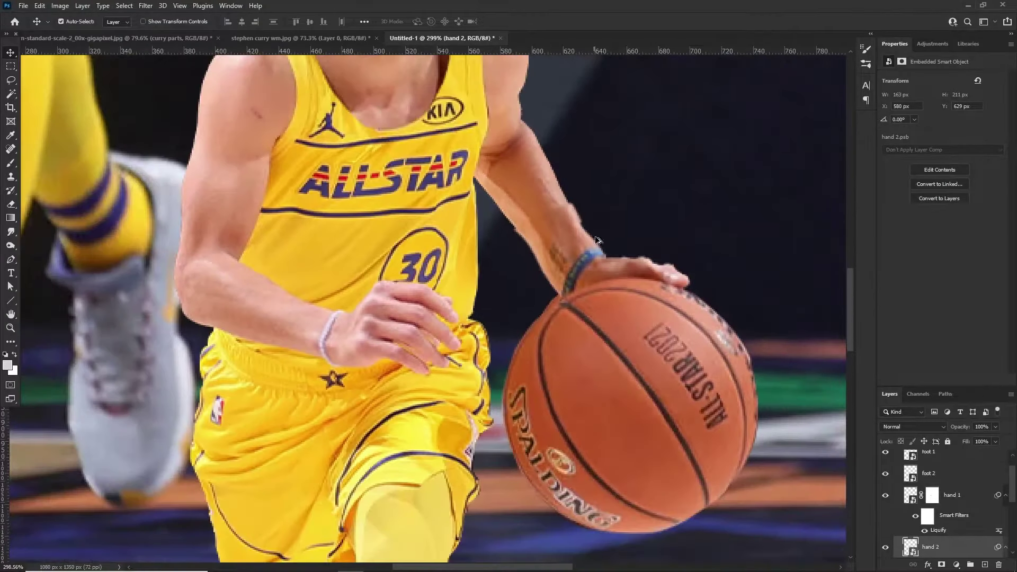
scroll(595, 237, up, 2)
click(940, 564)
key(b)
key(x)
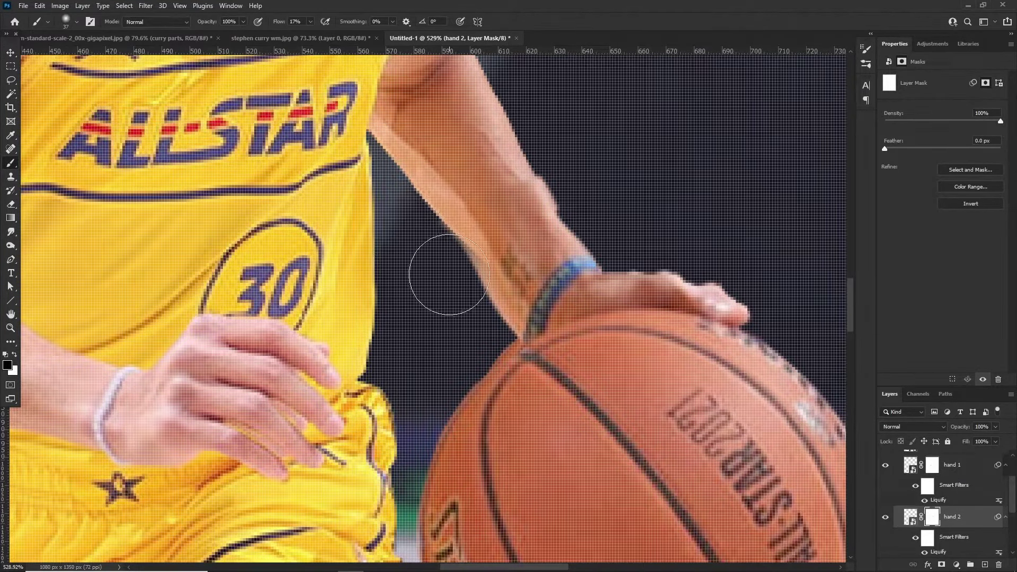
drag(435, 227, 407, 215)
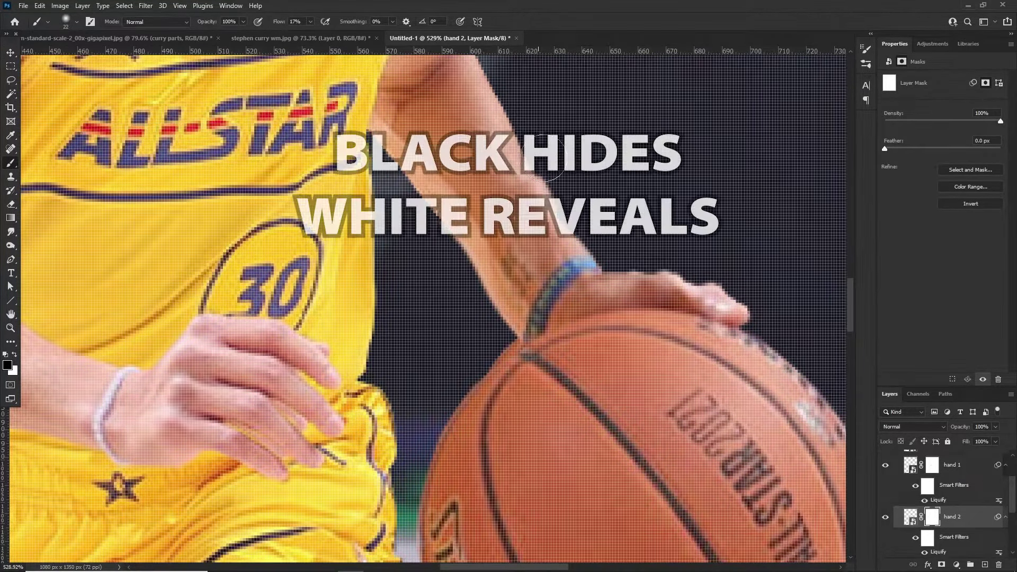
- Paint black on the hand 2 mask with a smaller soft brush to smooth the outer forearm edge
scroll(521, 159, down, 14)
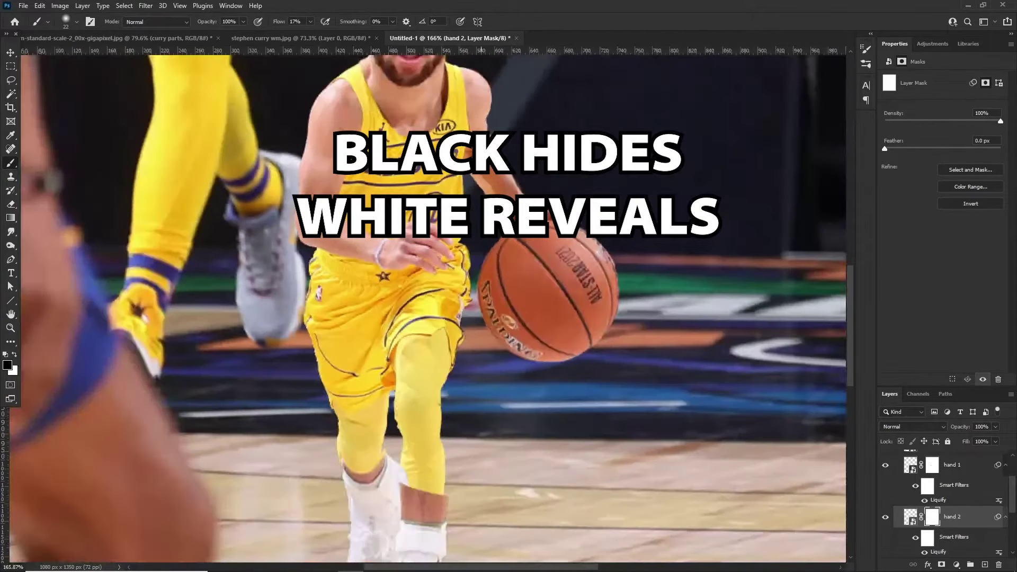
scroll(522, 185, up, 12)
drag(527, 186, 520, 187)
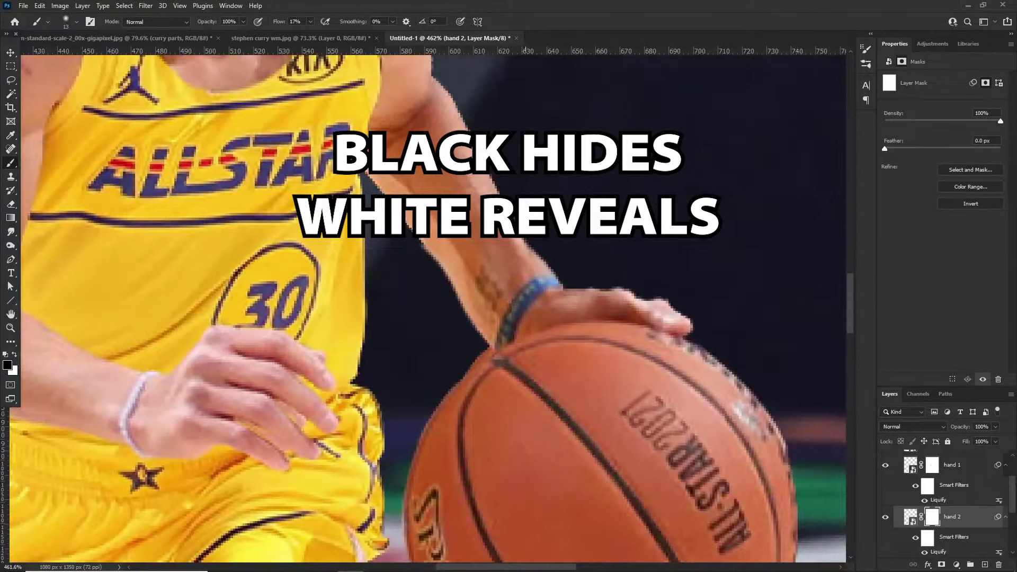
scroll(503, 253, down, 20)
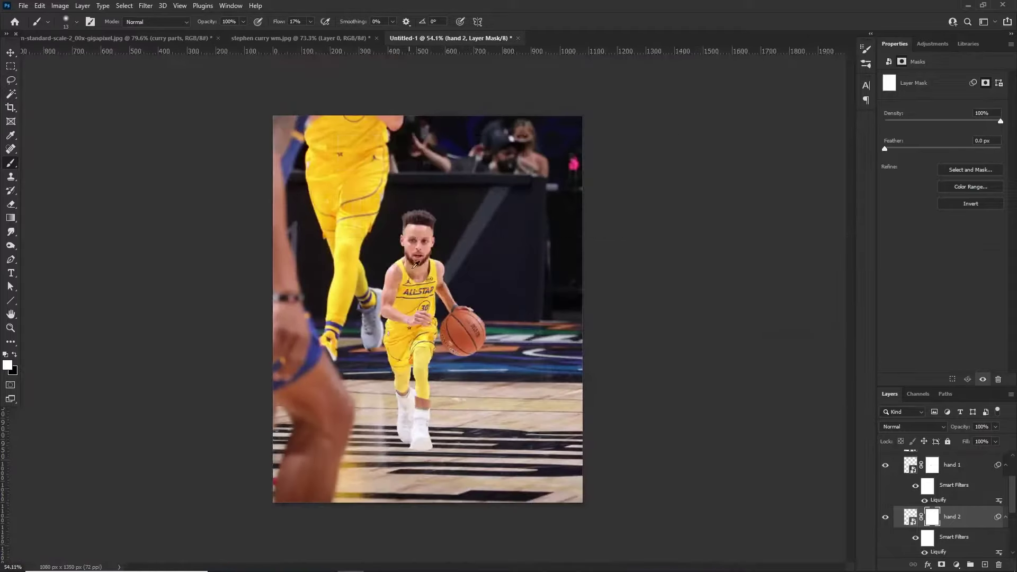
scroll(442, 393, up, 8)
key(v)
scroll(423, 391, down, 6)
scroll(404, 381, down, 1)
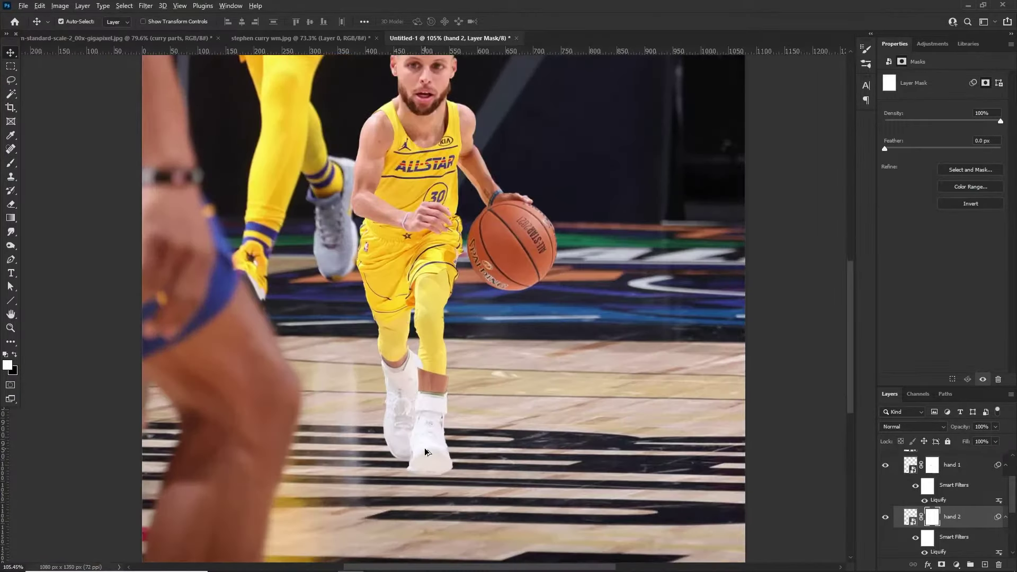
- Add a layer mask to the foot 2 layer for cleaning up the rear shoe
scroll(425, 439, up, 11)
click(425, 383)
click(886, 461)
click(885, 460)
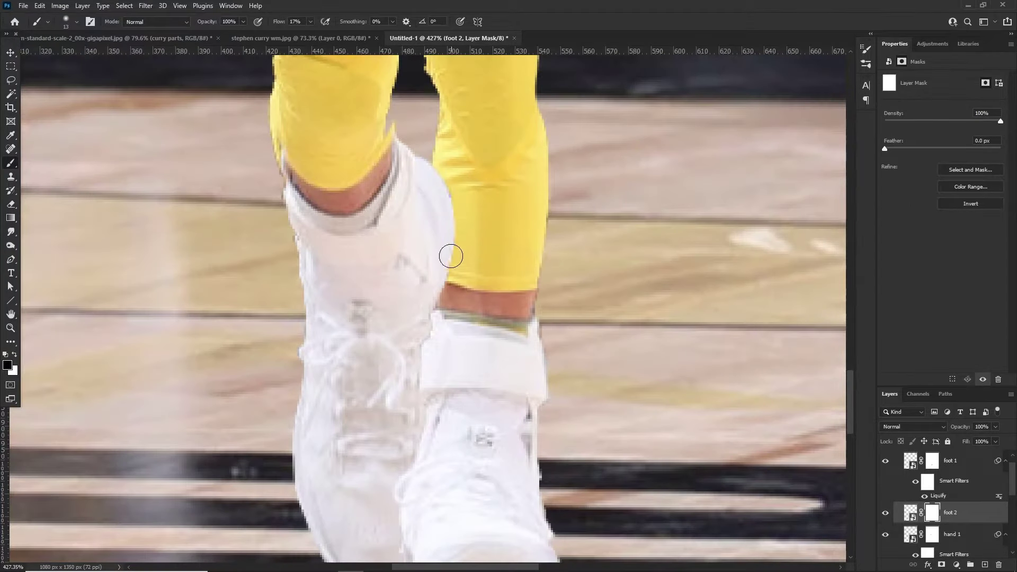
scroll(448, 253, up, 3)
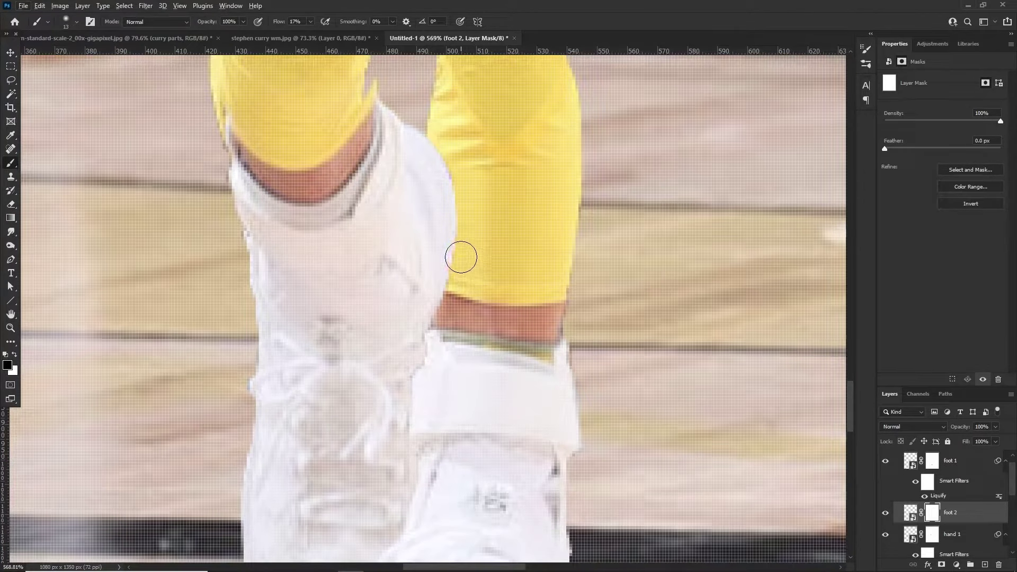
- Paint black on the foot 2 mask with a 100% flow brush where the rear shoe overlaps the front leg
drag(452, 249, 475, 236)
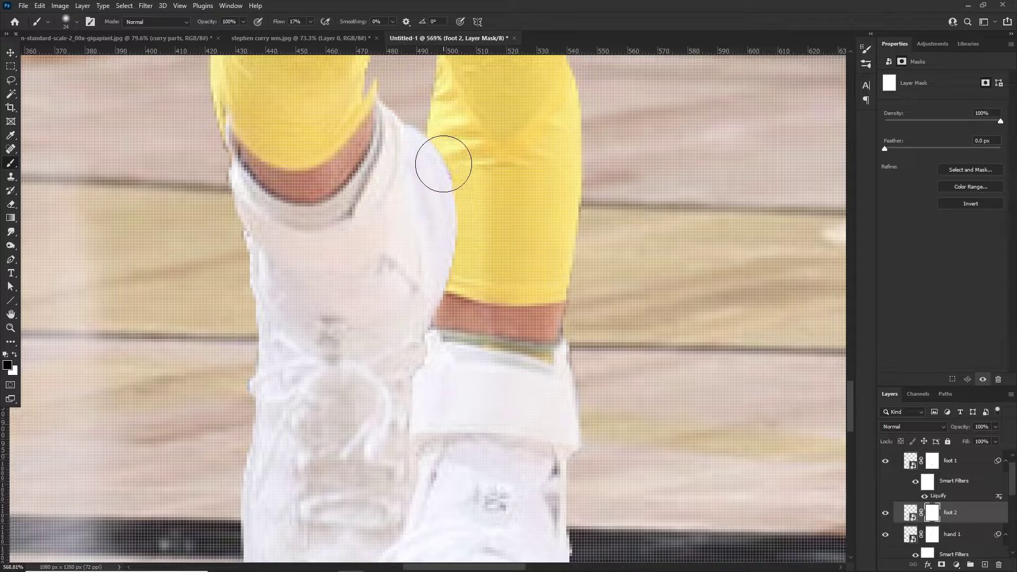
click(311, 21)
drag(308, 33, 359, 52)
mouse_move(458, 177)
mouse_down()
mouse_move(463, 245)
mouse_move(444, 161)
mouse_move(432, 214)
mouse_move(418, 218)
mouse_move(436, 151)
mouse_move(458, 239)
mouse_move(441, 138)
mouse_move(441, 306)
mouse_up()
key(ctrl+z)
key(x)
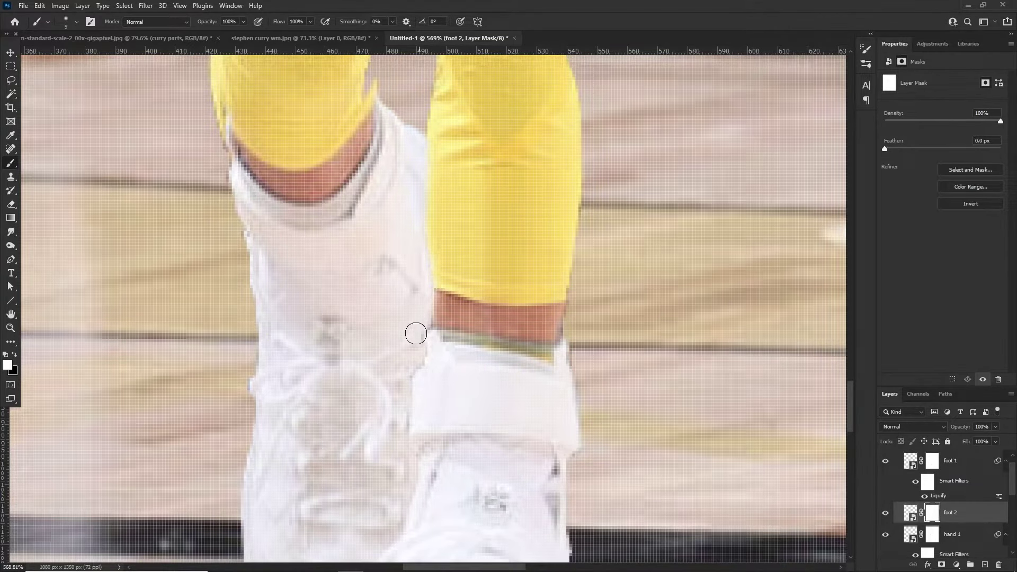
- Mask out the stray yellow spike and shoe tip beside the rear calf on foot 2 with a small black brush
scroll(413, 308, down, 10)
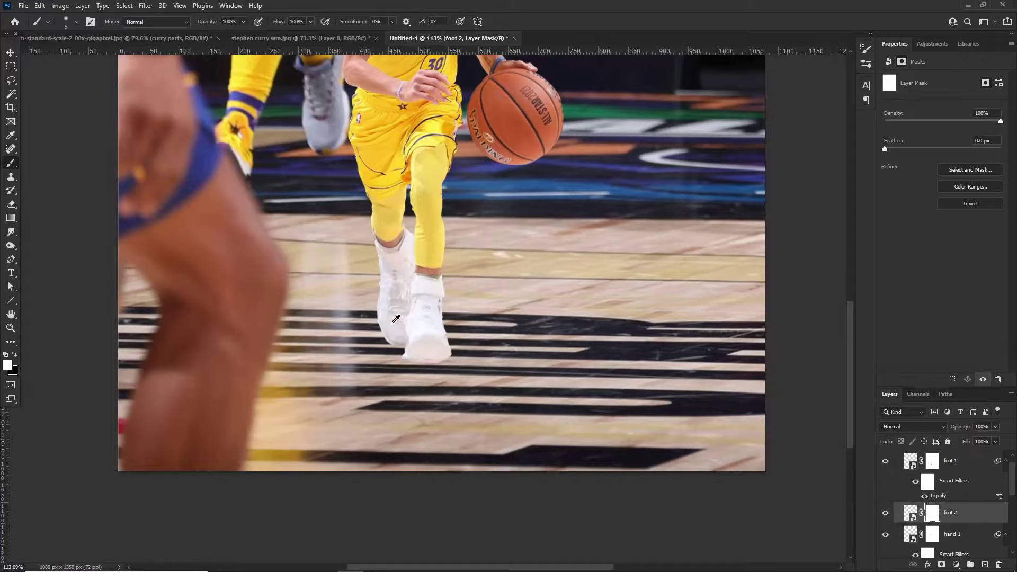
scroll(396, 317, up, 10)
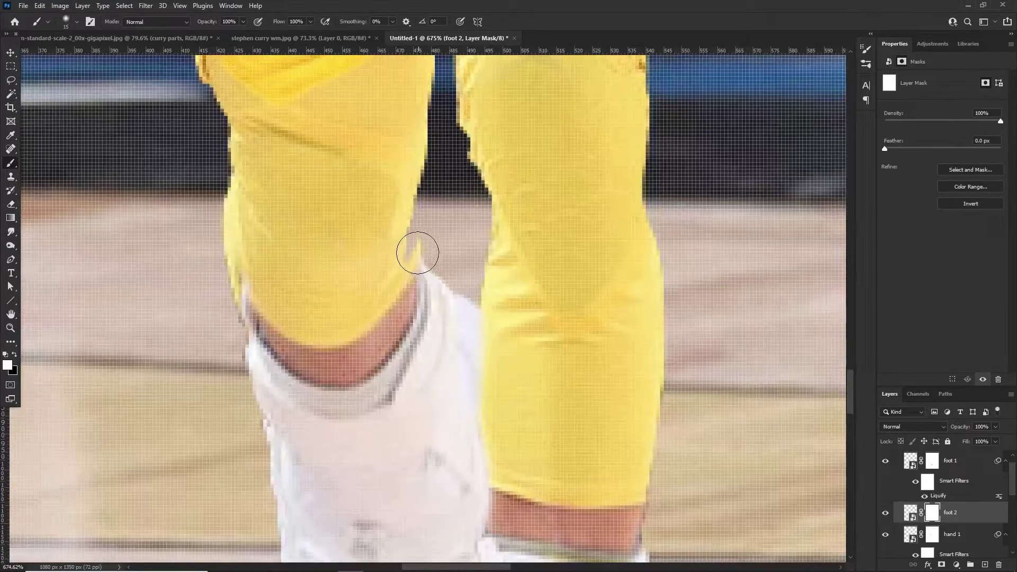
key(x)
mouse_move(404, 231)
mouse_down()
mouse_move(427, 249)
mouse_move(421, 256)
mouse_up()
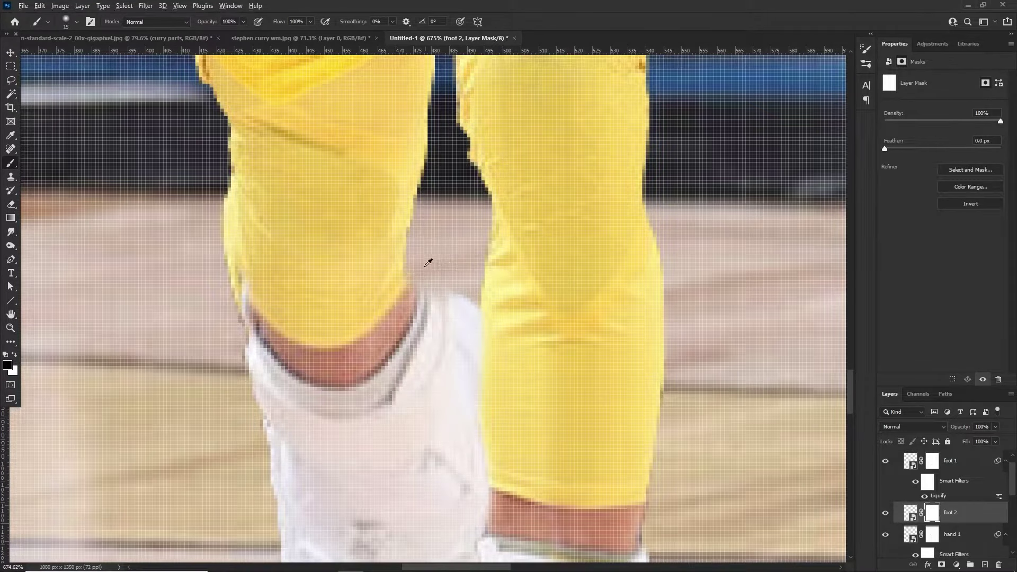
key(bracketleft)
key(bracketleft)
key(bracketleft)
key(bracketleft)
key(x)
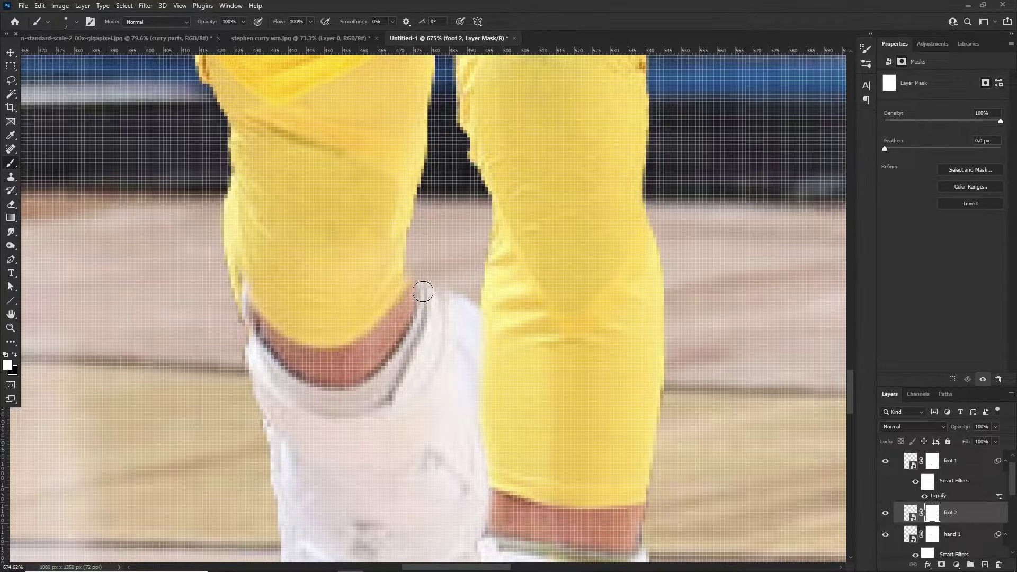
key(ctrl+0)
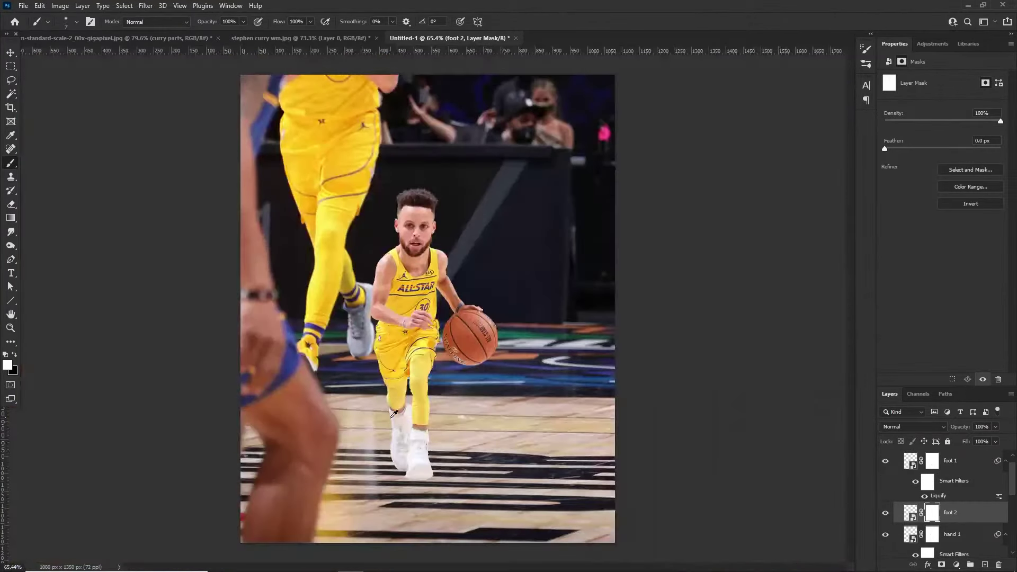
- Nudge the foot 2 layer slightly away from the front leg and touch up its mask along the shoe edge
scroll(393, 414, up, 10)
key(v)
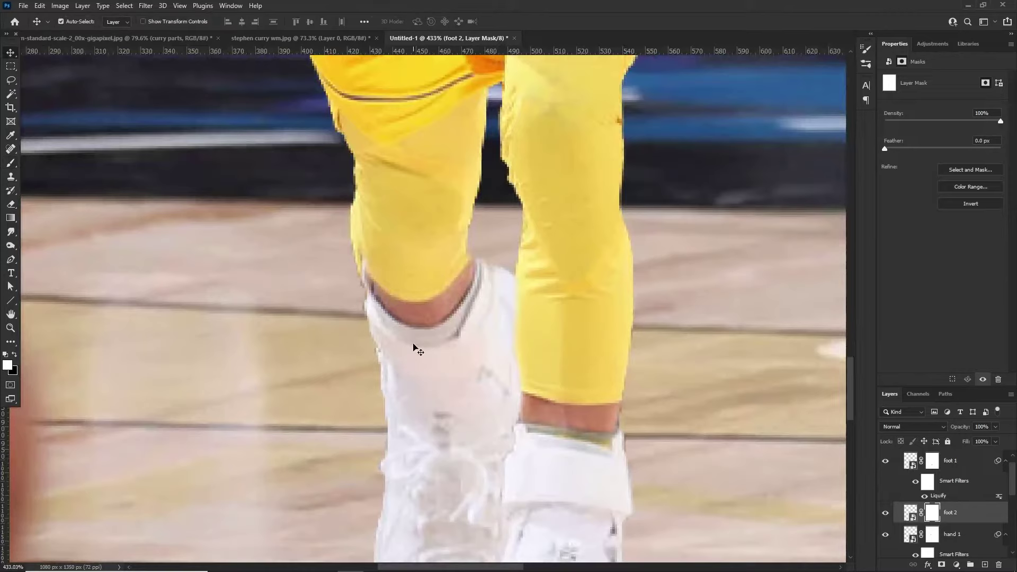
drag(415, 351, 404, 350)
key(b)
key(x)
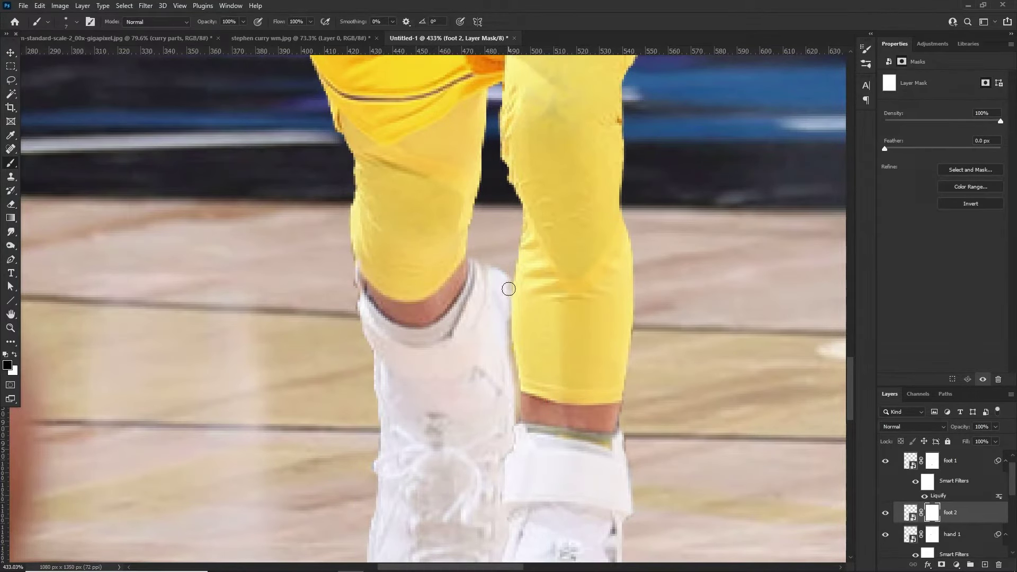
drag(508, 286, 502, 313)
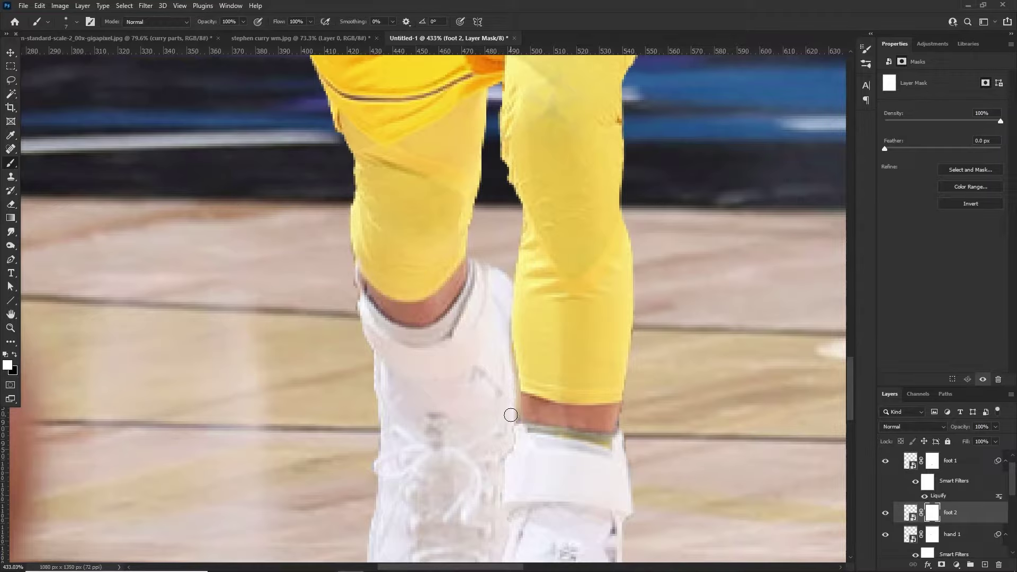
mouse_move(511, 358)
mouse_down()
mouse_move(522, 426)
mouse_move(502, 310)
mouse_up()
key(ctrl+z)
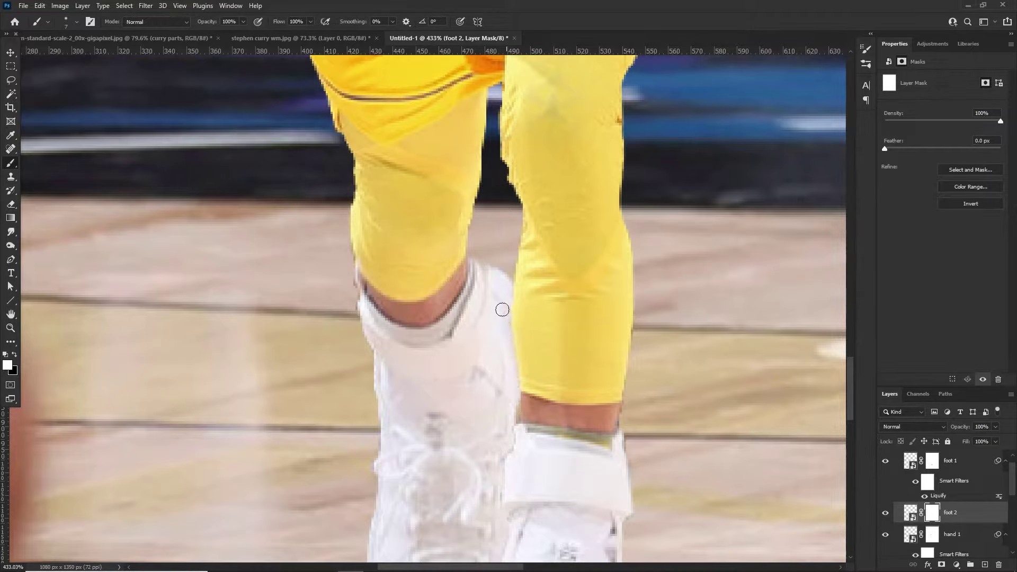
- Toggle the visibility of the curry parts group and examine the blended player against the court background
scroll(502, 310, down, 12)
scroll(426, 294, up, 5)
key(v)
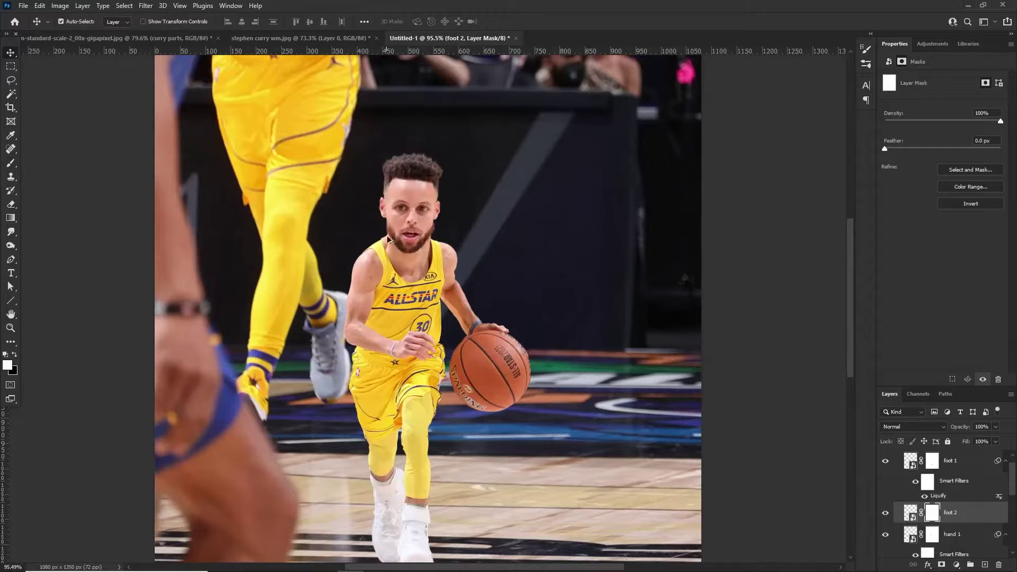
scroll(388, 239, up, 5)
click(443, 245)
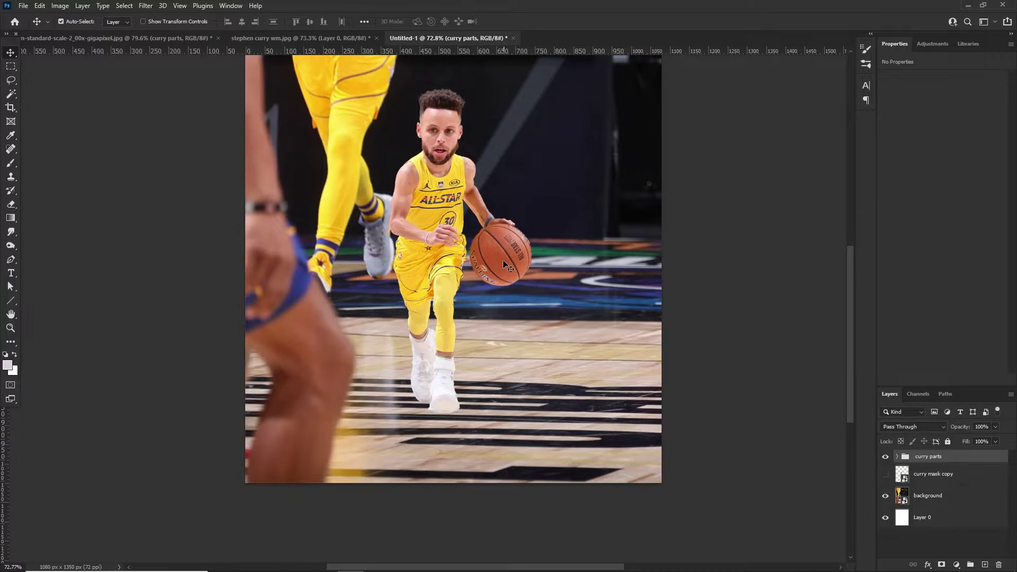
scroll(450, 238, up, 2)
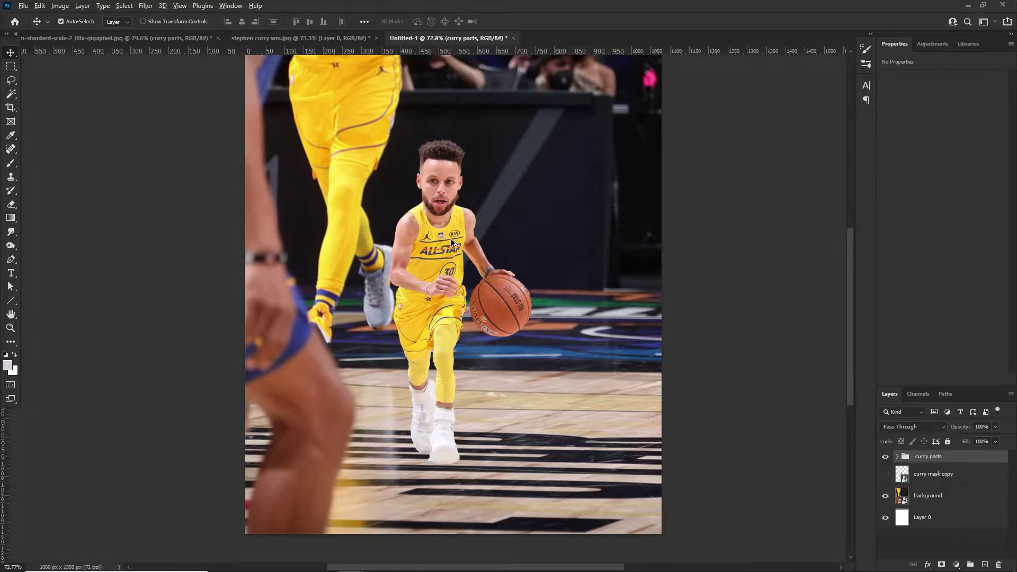
scroll(450, 238, up, 2)
click(884, 456)
click(882, 459)
click(883, 459)
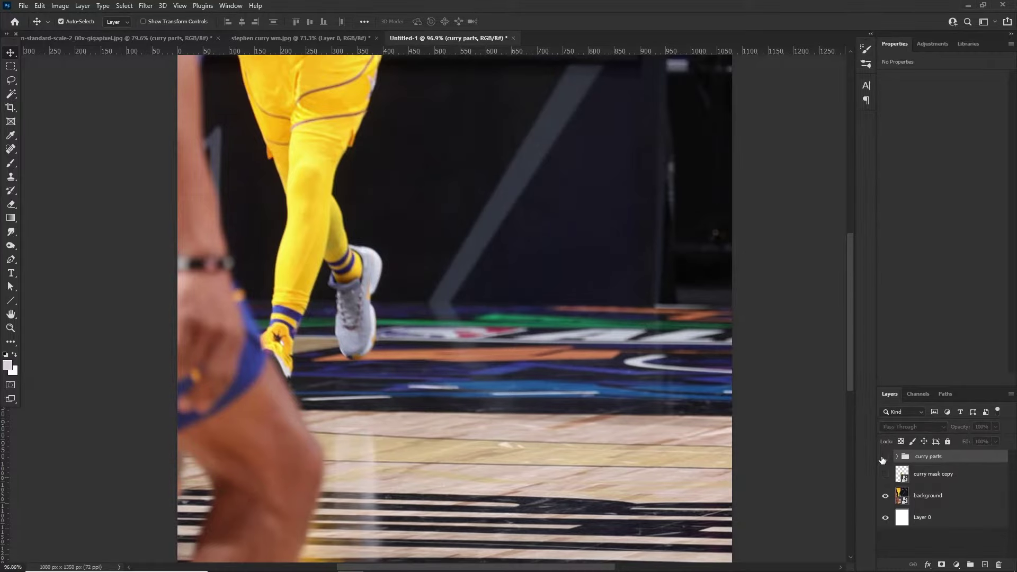
click(882, 460)
click(882, 460)
click(882, 460)
scroll(451, 324, up, 1)
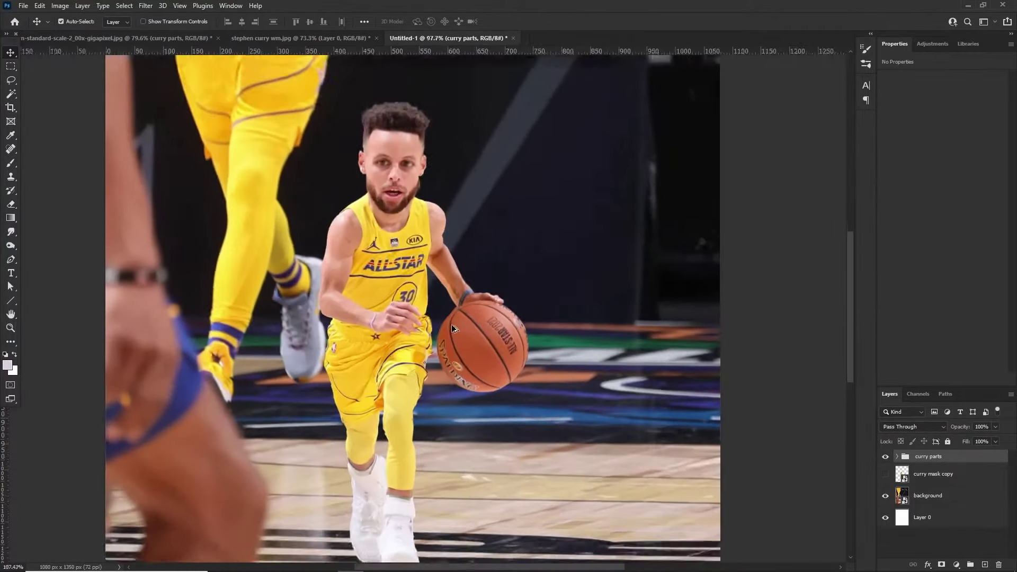
scroll(451, 324, up, 1)
scroll(451, 318, down, 2)
scroll(413, 281, down, 4)
scroll(413, 271, up, 1)
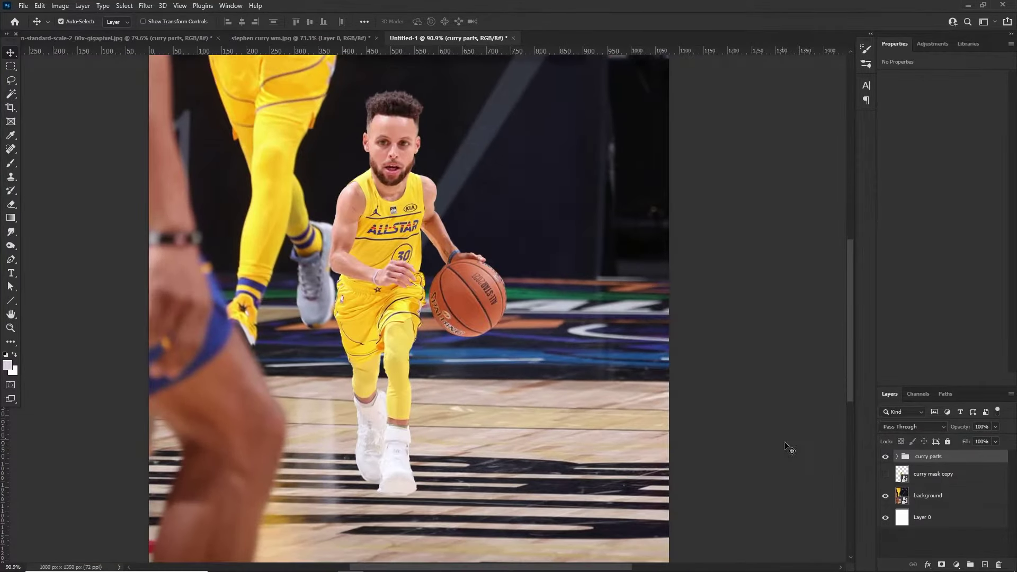
- Convert the curry parts group to a smart object
right_click(932, 462)
click(940, 169)
scroll(417, 295, up, 3)
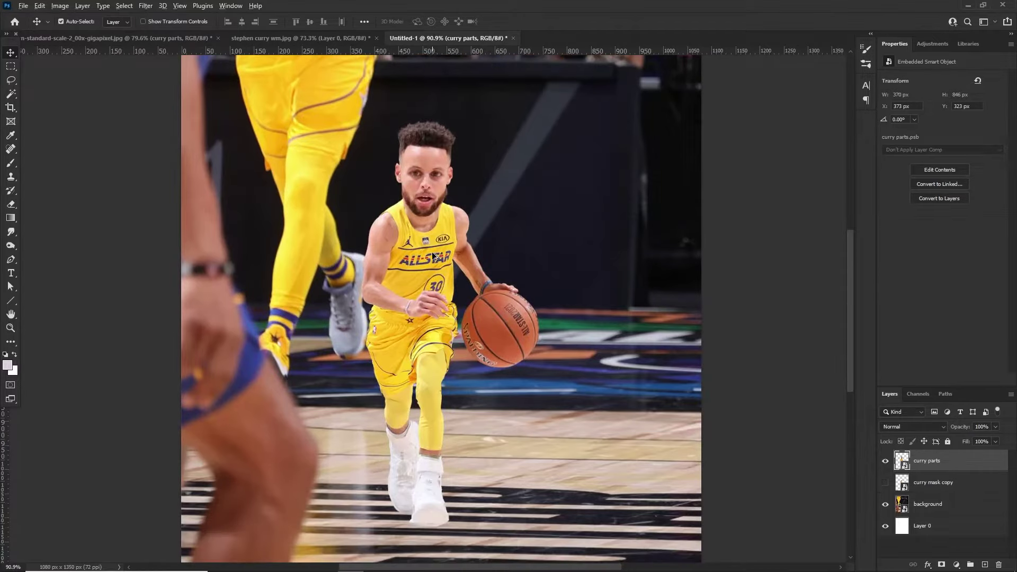
scroll(437, 345, down, 1)
scroll(517, 411, up, 1)
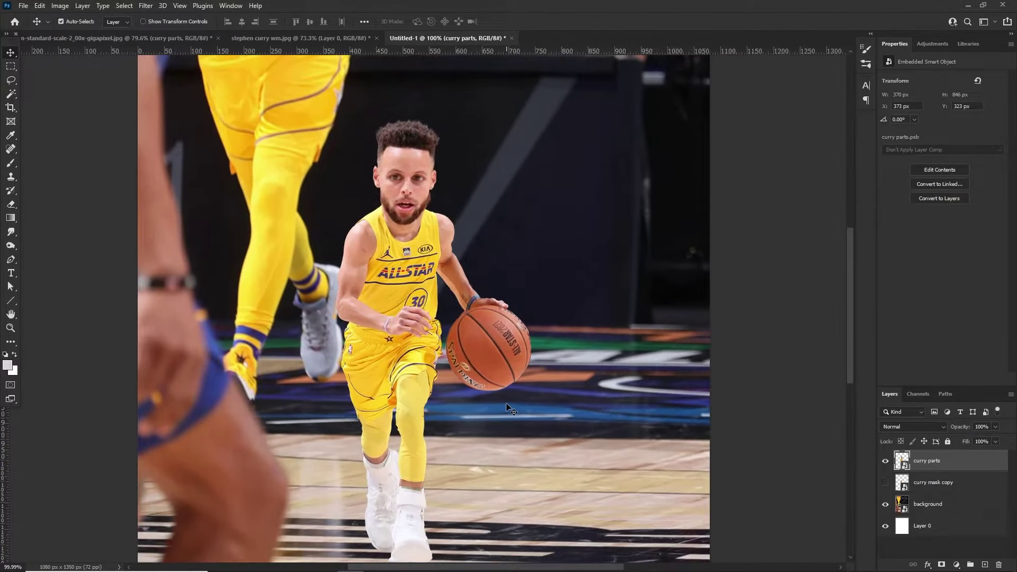
- Duplicate curry parts, place the copy beneath the original and rename it "curry floor reflection"
key(ctrl+j)
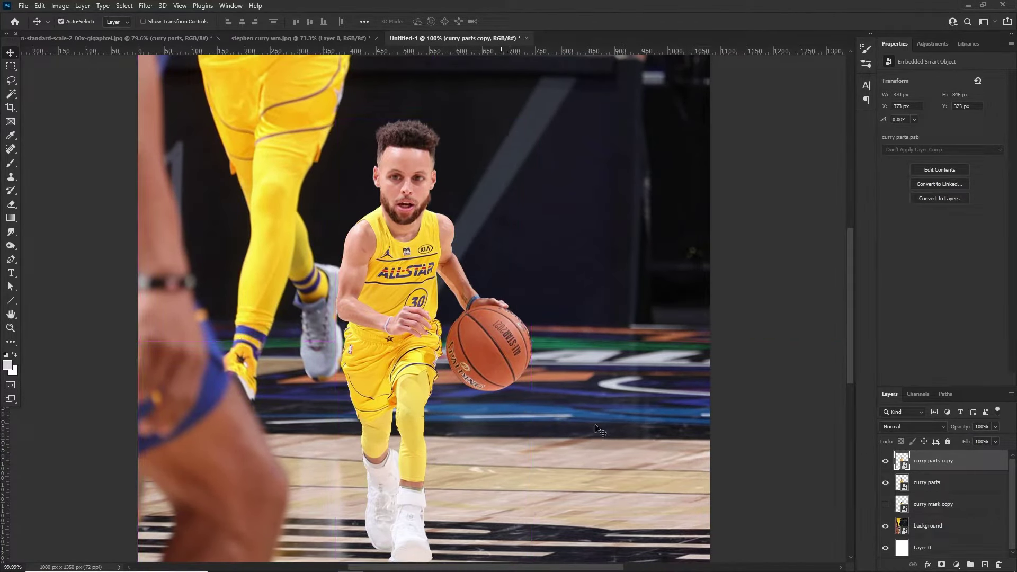
scroll(727, 469, down, 2)
click(924, 487)
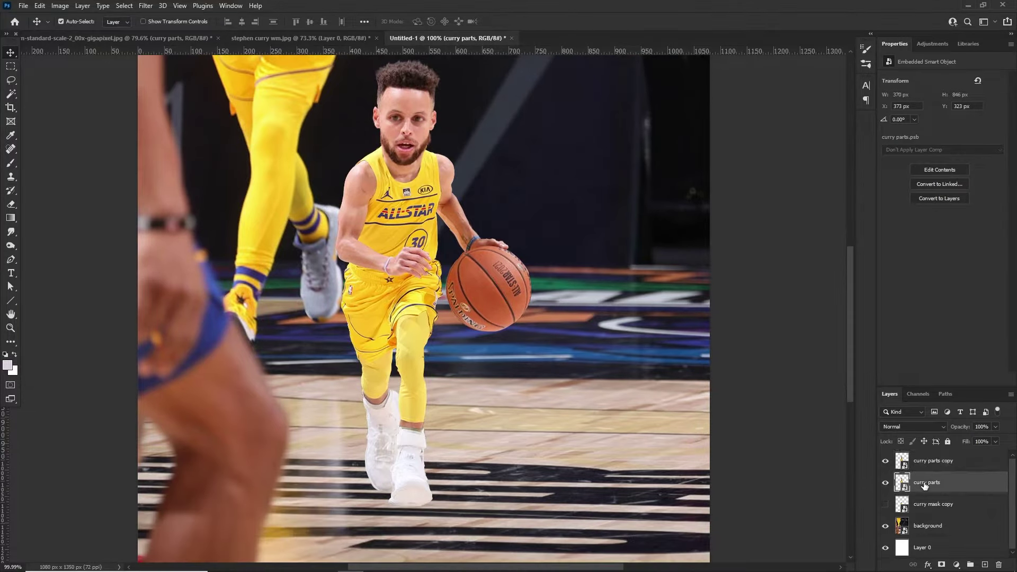
drag(939, 463, 934, 490)
double_click(944, 484)
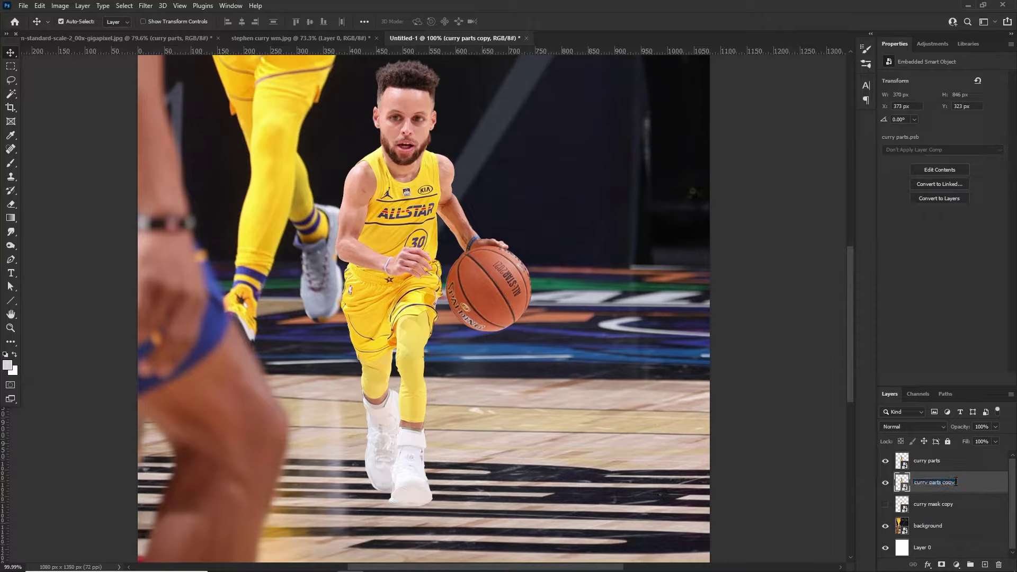
text(curry floor reflection)
key(Return)
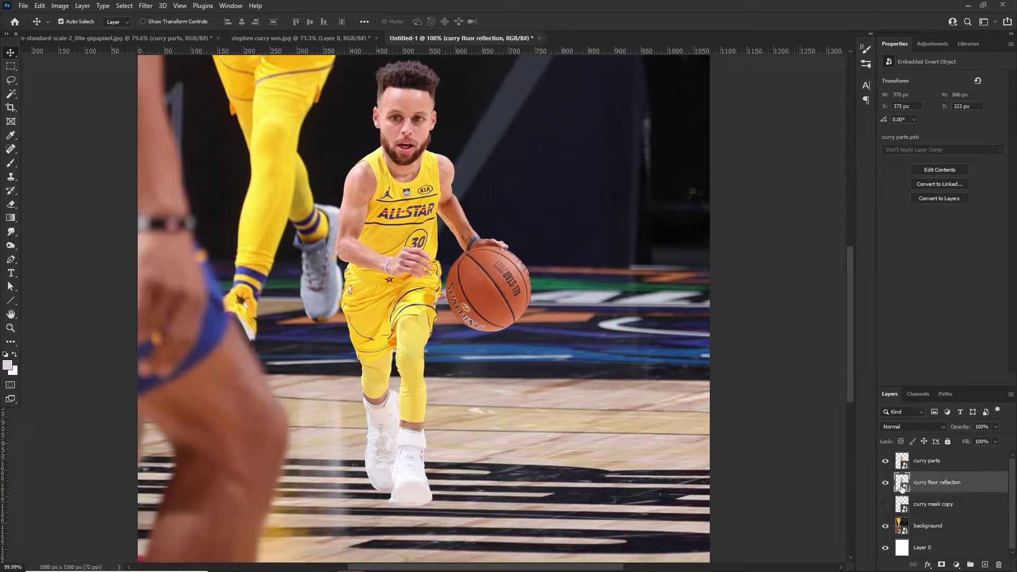
- Duplicate curry parts again, place the copy beneath the original and rename it "curry shadow"
click(943, 468)
key(ctrl+j)
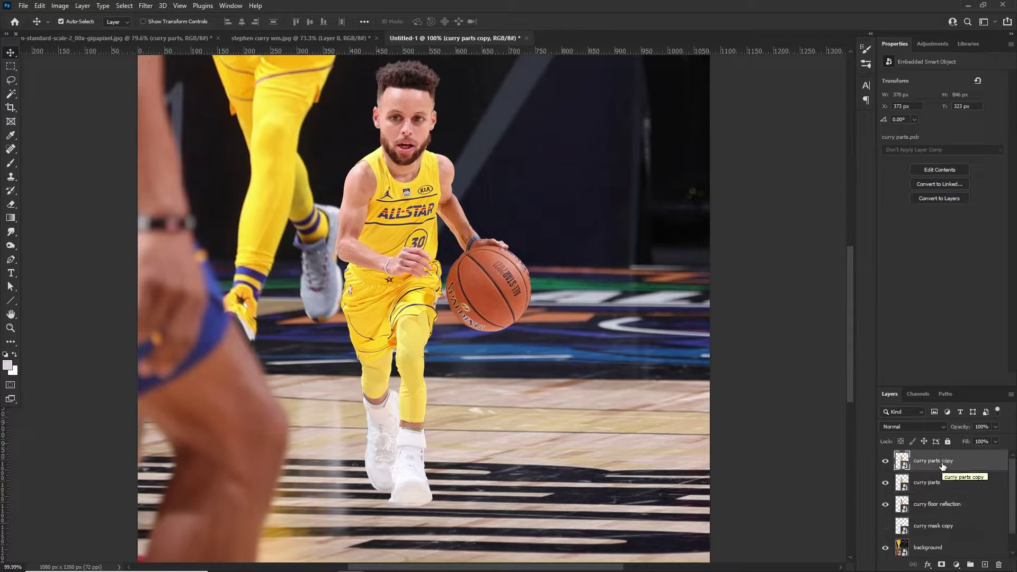
drag(939, 468, 933, 486)
double_click(932, 485)
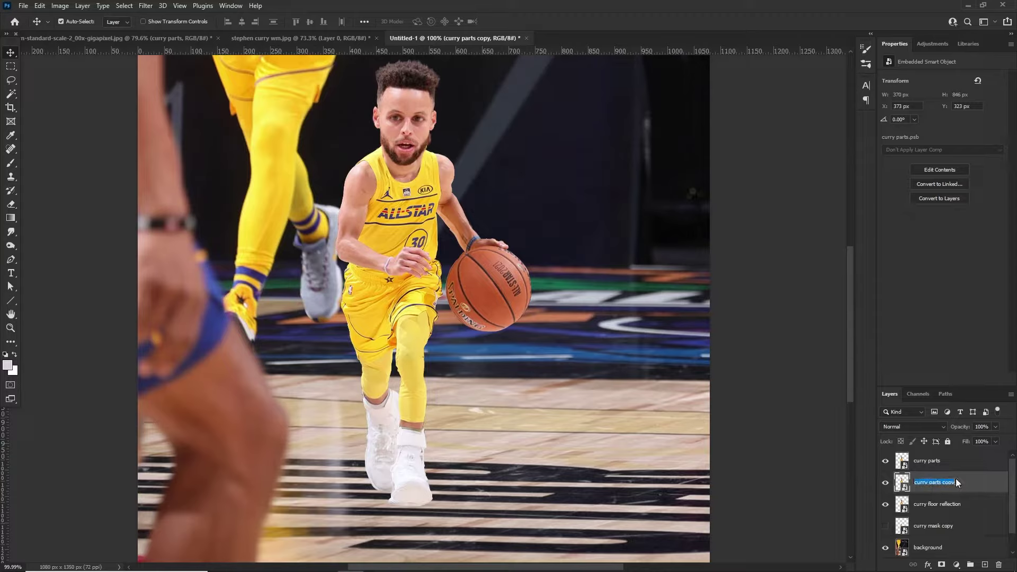
text(curry shadow)
key(Return)
- Give the curry floor reflection layer a blue colour label and move it above curry shadow
right_click(937, 503)
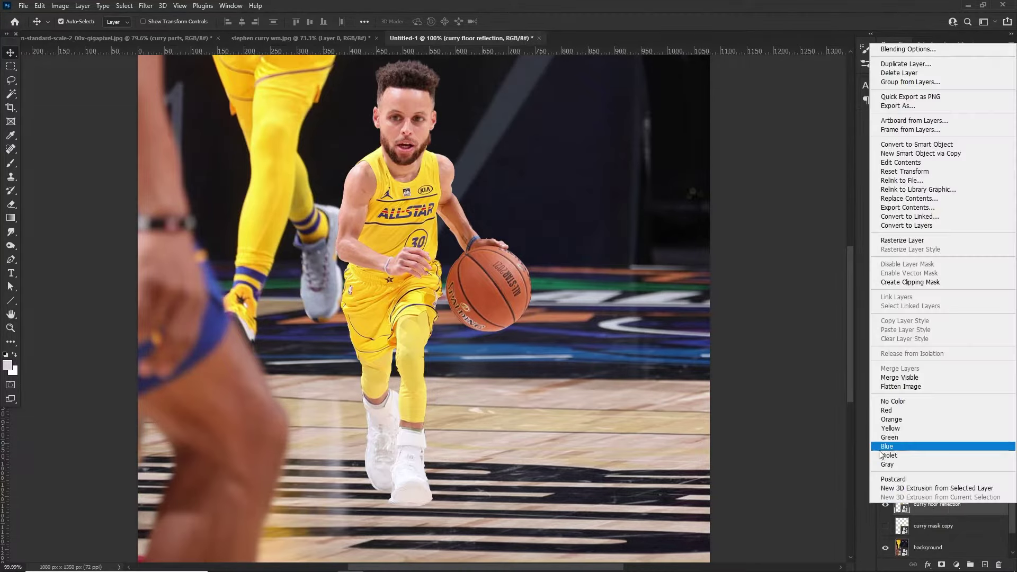
click(888, 455)
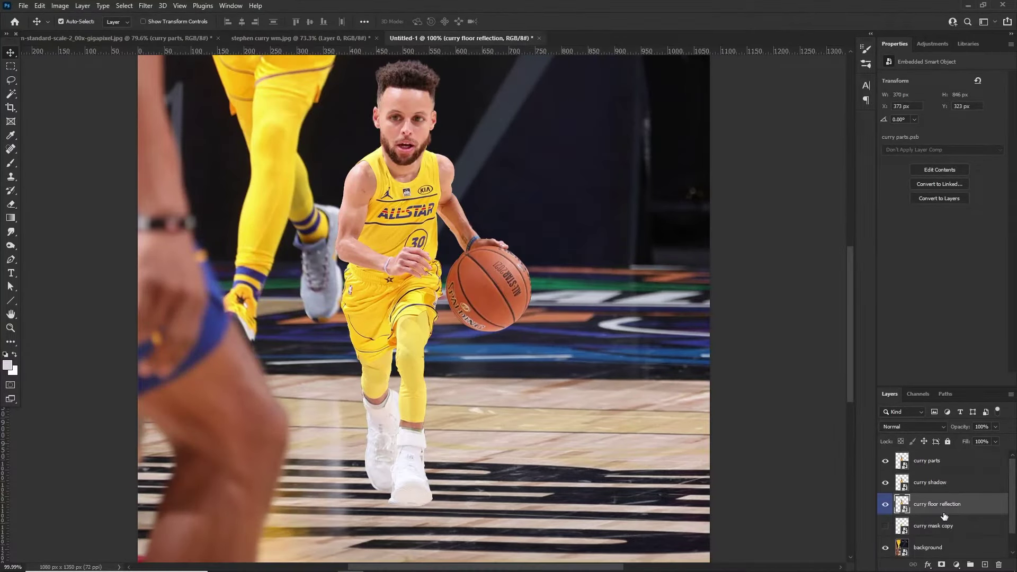
drag(944, 516, 937, 482)
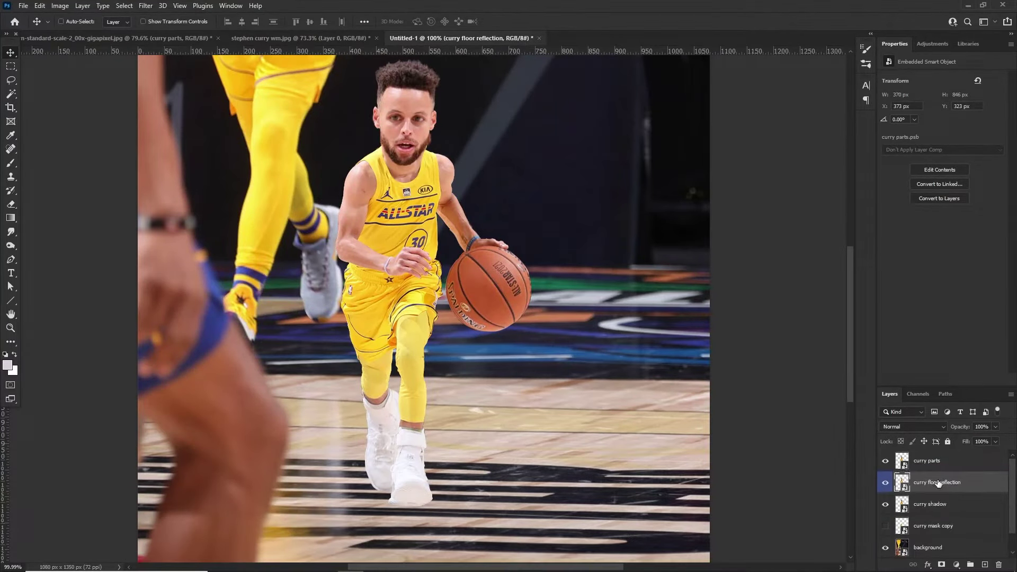
- Flip curry floor reflection vertically and position it at about Y 1159 px so its shoes meet the player's shoes
key(ctrl+t)
right_click(421, 212)
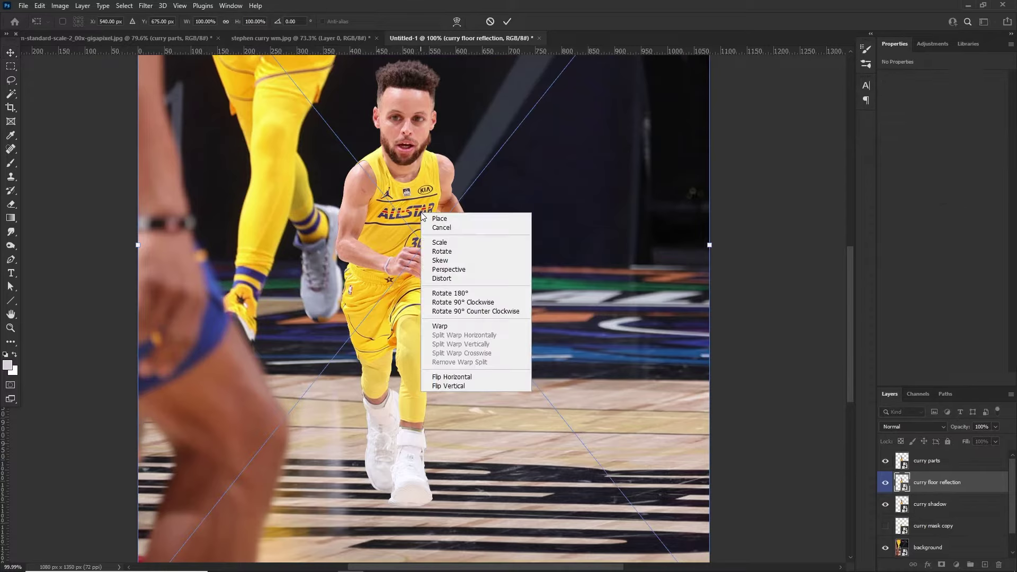
click(444, 385)
scroll(444, 386, down, 3)
drag(436, 186, 424, 484)
scroll(374, 434, up, 5)
key(Return)
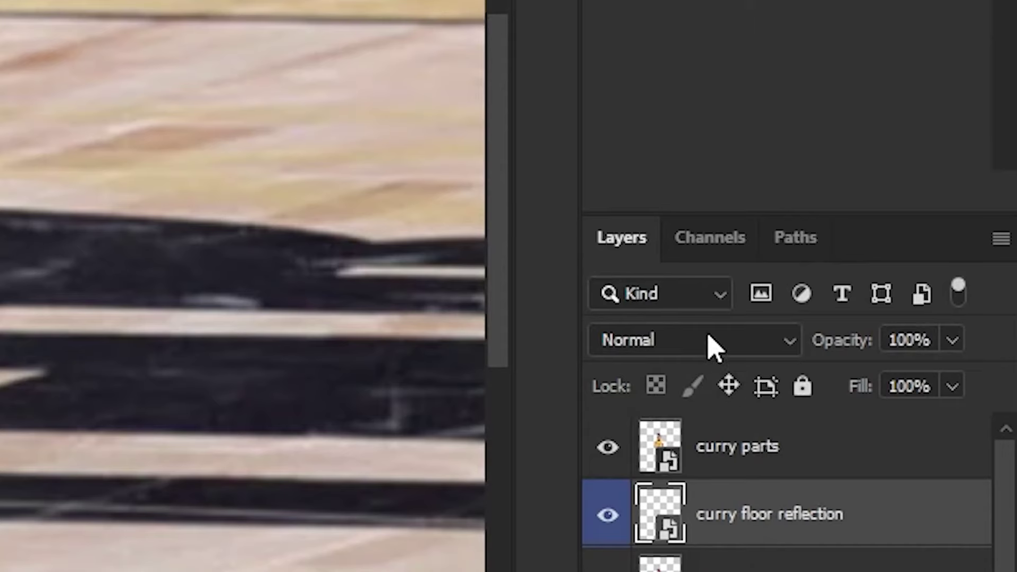
- Set the curry floor reflection layer's blend mode to Screen
click(919, 427)
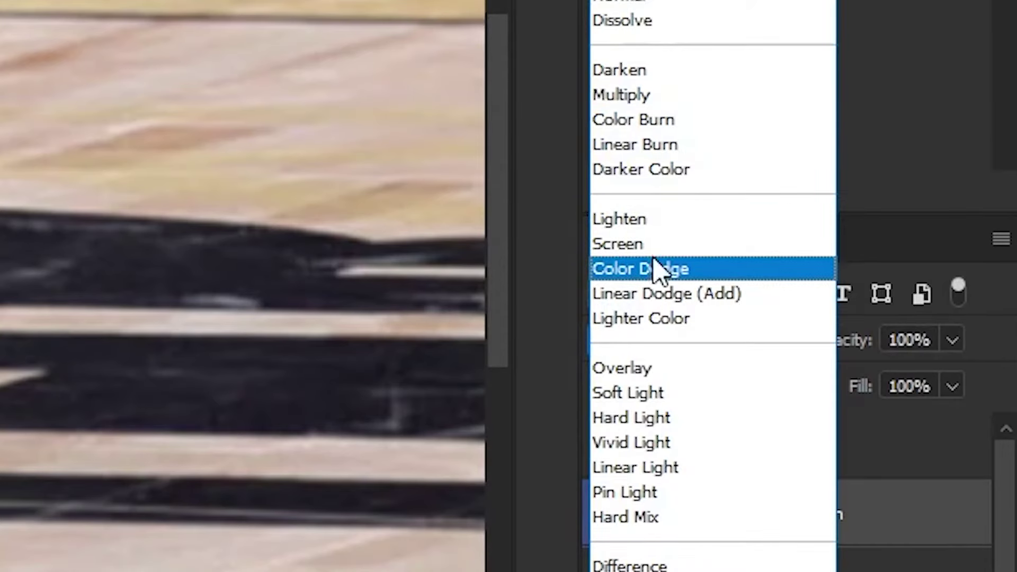
click(641, 246)
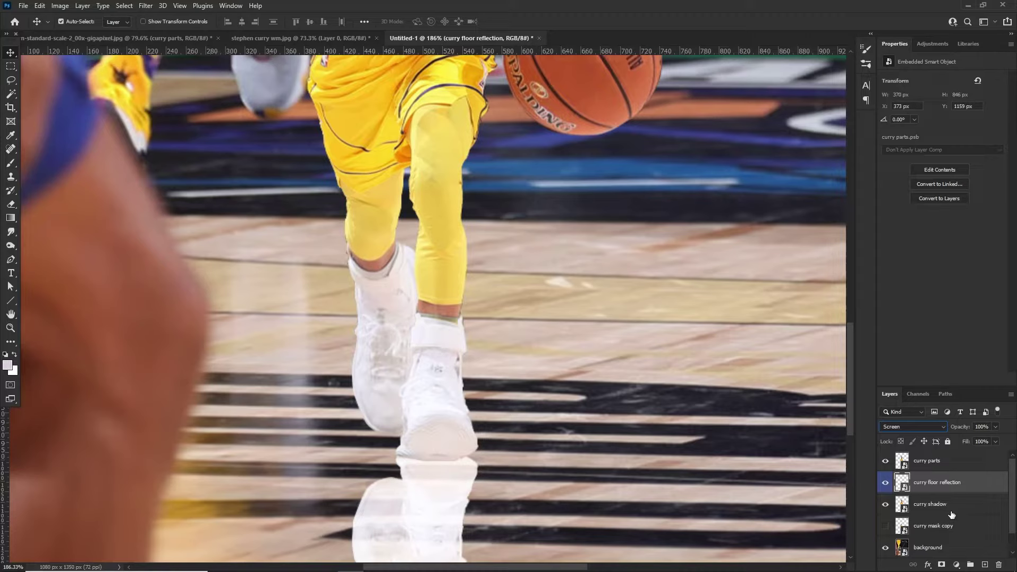
scroll(423, 480, down, 7)
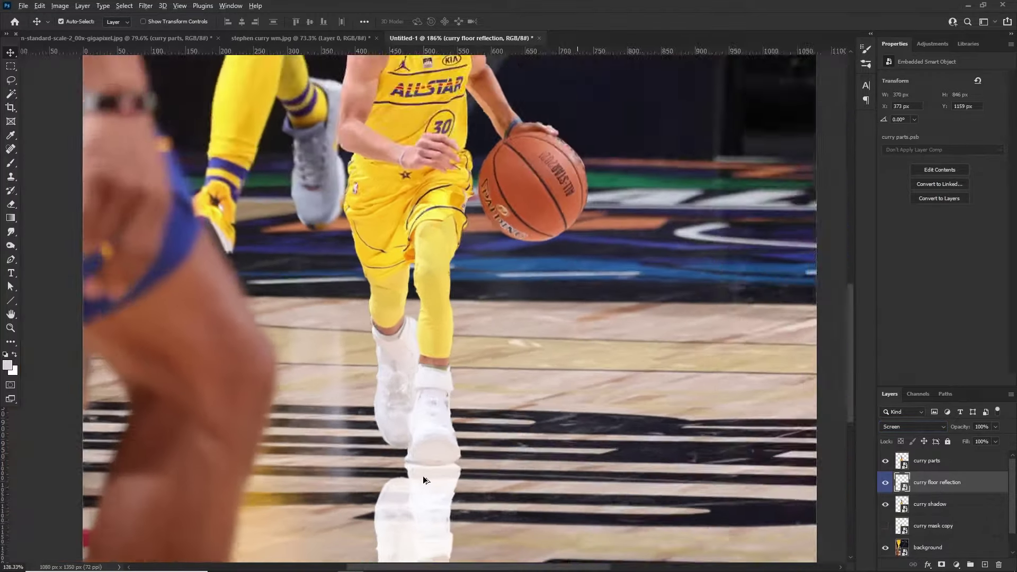
- Start a Field Blur on the curry floor reflection layer and place its first pin just below the shoes with 4 px blur
scroll(421, 484, down, 1)
scroll(421, 472, up, 4)
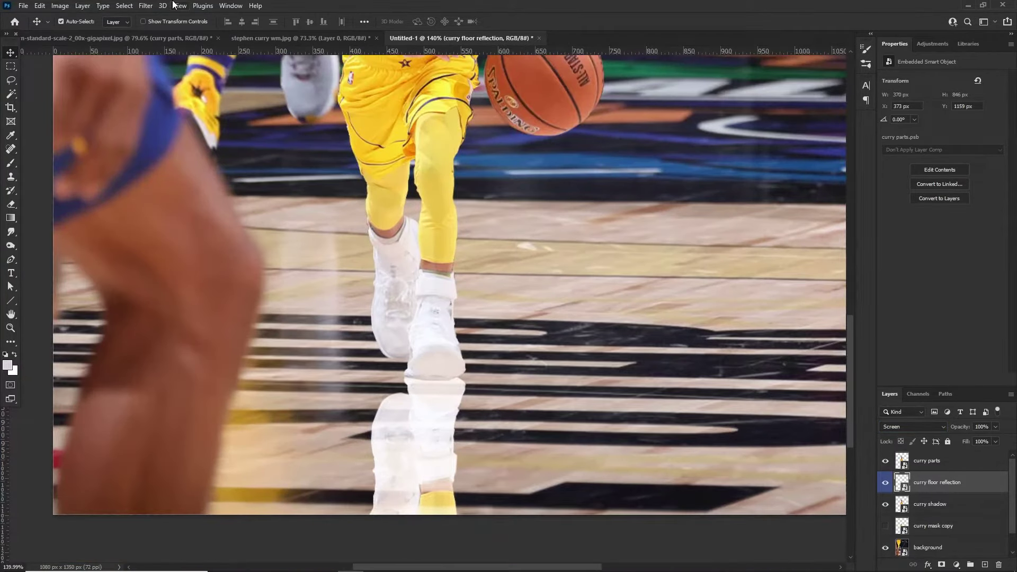
click(145, 6)
mouse_move(240, 155)
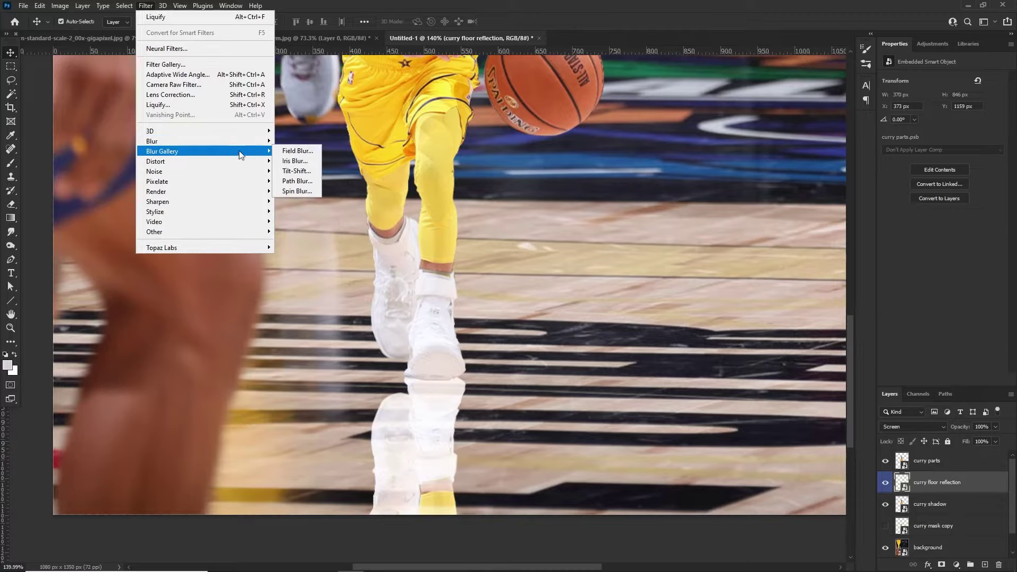
click(297, 150)
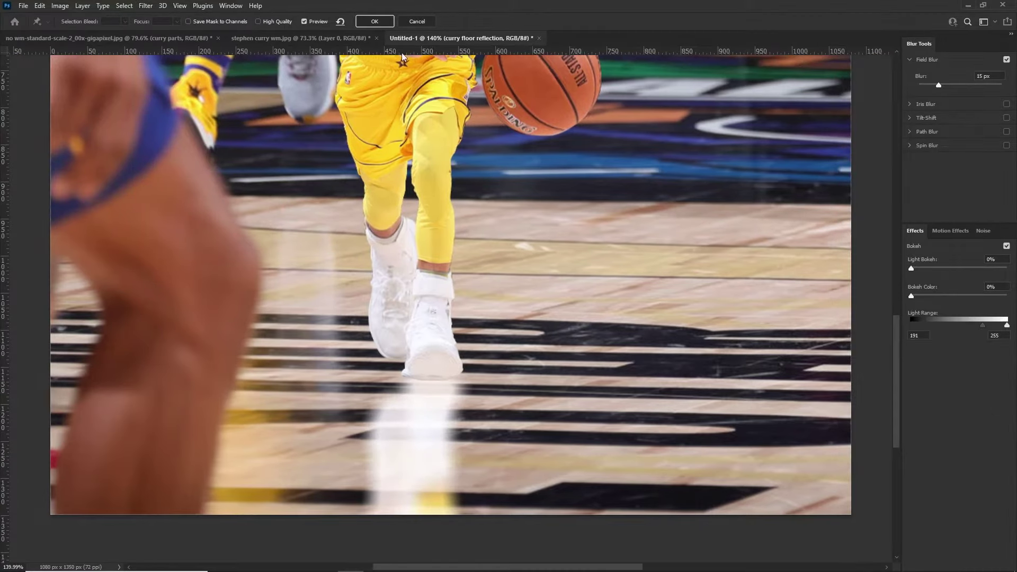
scroll(444, 324, down, 4)
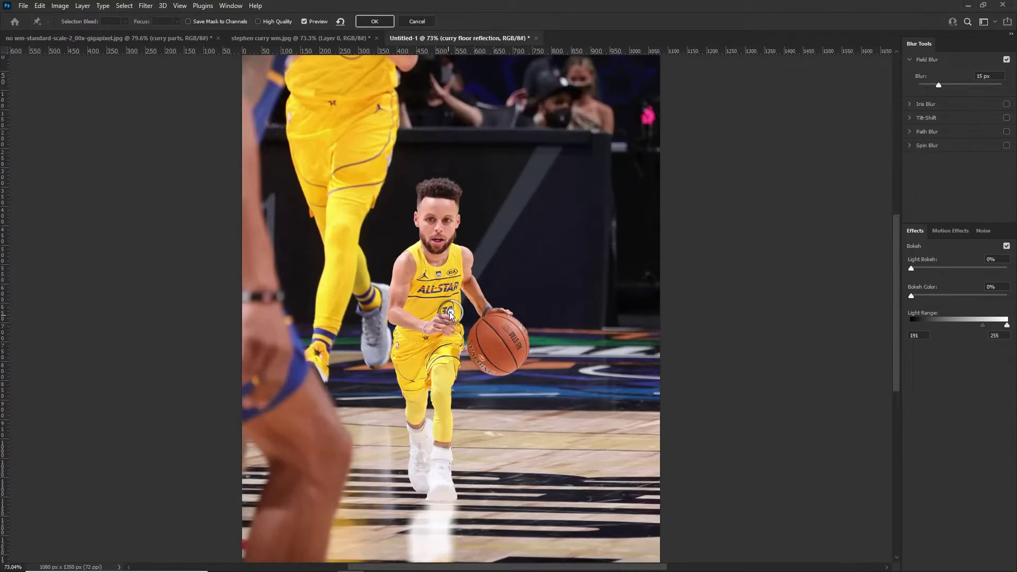
drag(450, 313, 446, 499)
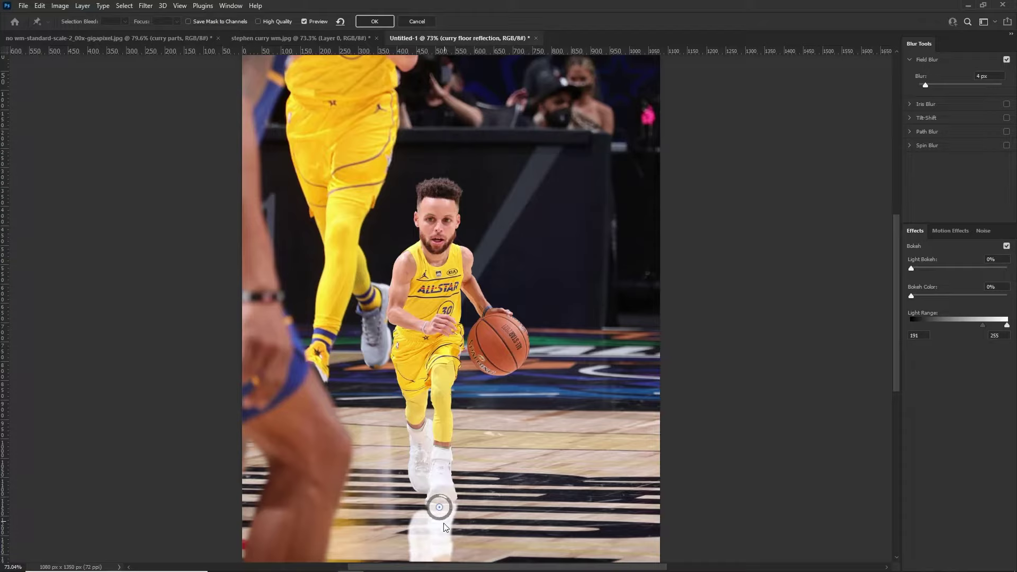
- Add a 6 px blur pin lower on the reflection and a 15 px pin below the canvas, and apply the Field Blur
click(434, 544)
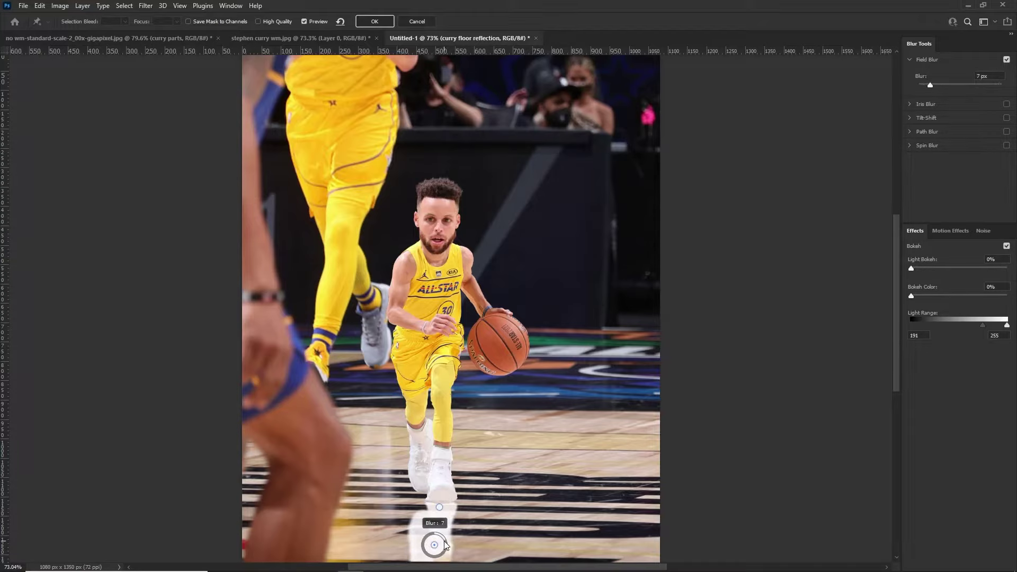
scroll(444, 515, down, 6)
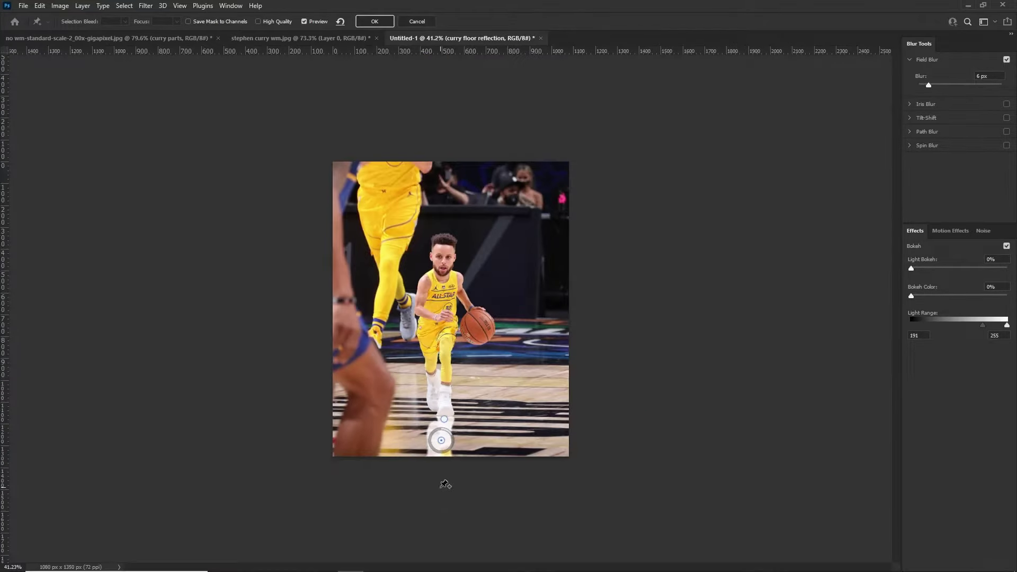
click(441, 485)
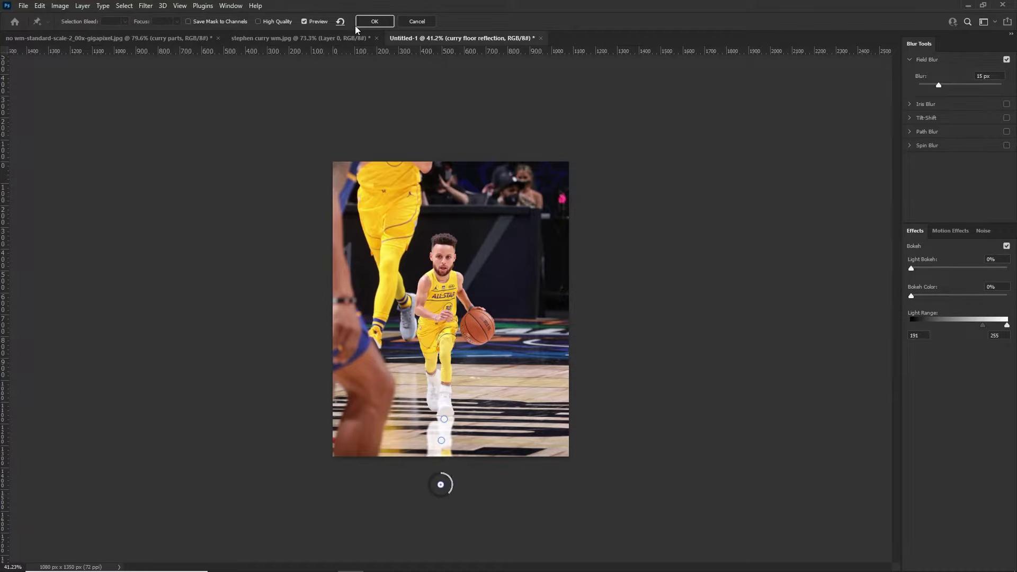
click(377, 22)
- Raise the black end of the Underlying Layer range in curry floor reflection's Blend If options to hide it over dark floor stripes
scroll(348, 446, up, 3)
scroll(347, 447, up, 3)
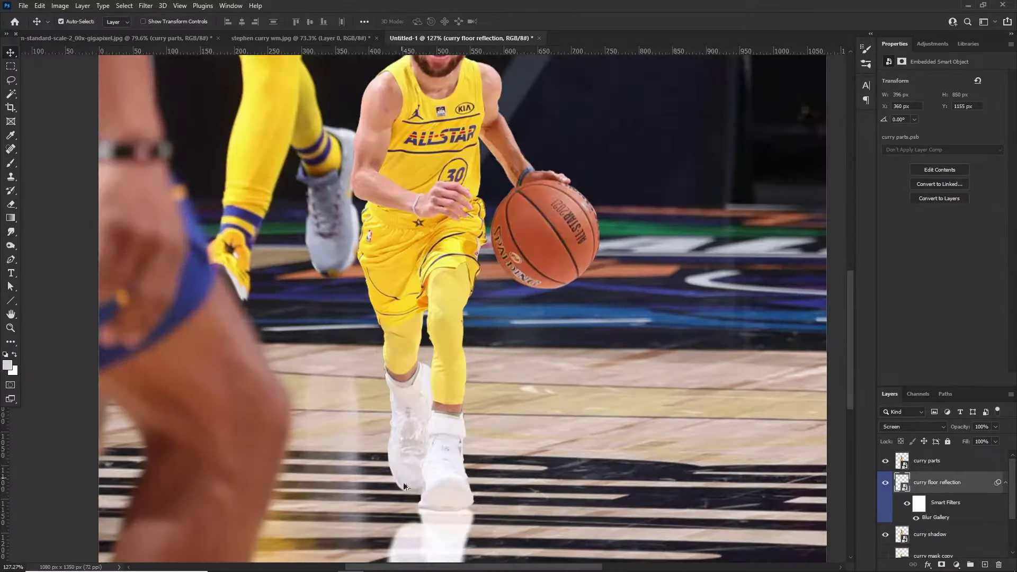
scroll(451, 522, down, 2)
scroll(481, 467, up, 5)
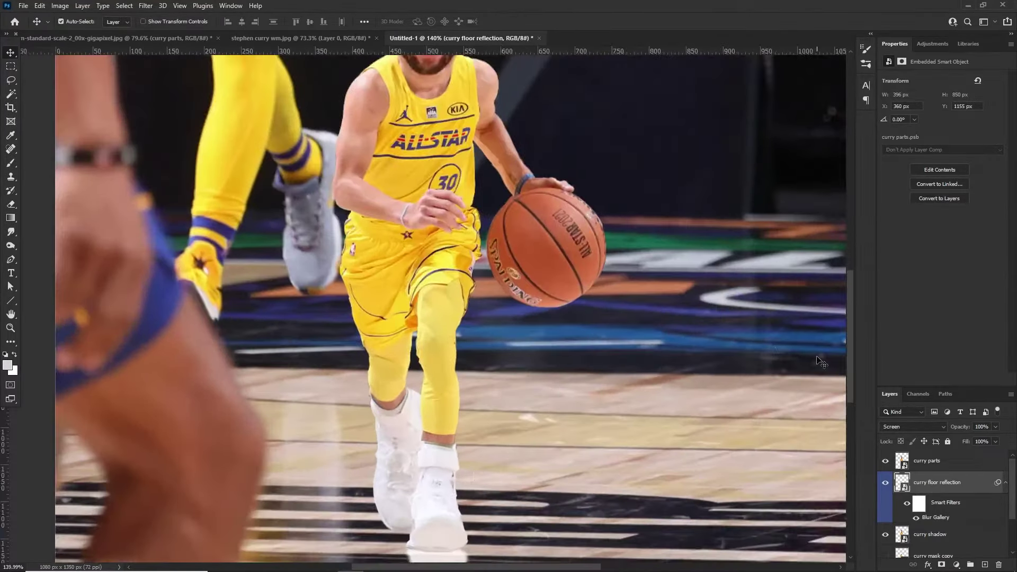
drag(851, 335, 850, 373)
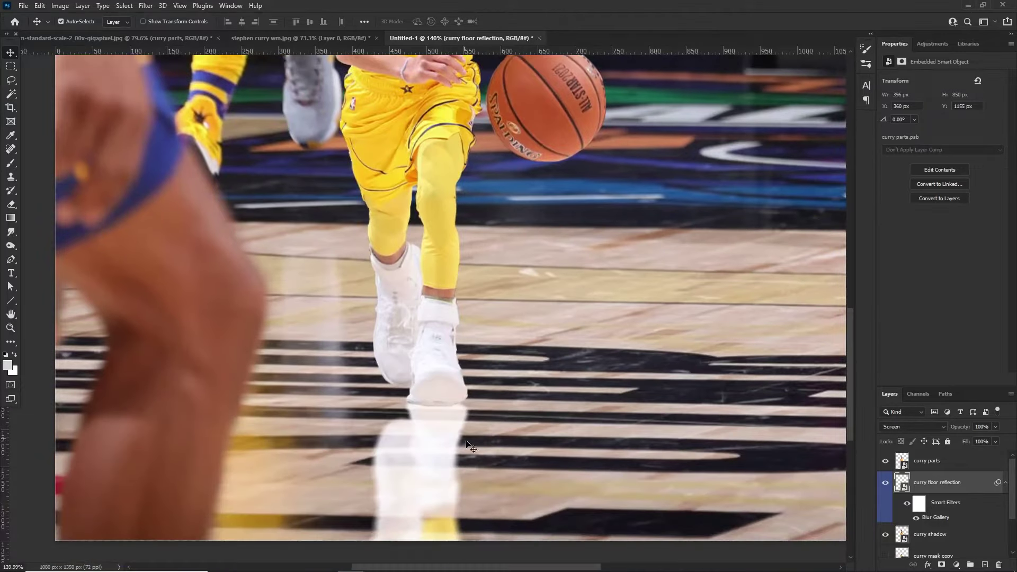
right_click(901, 481)
click(904, 274)
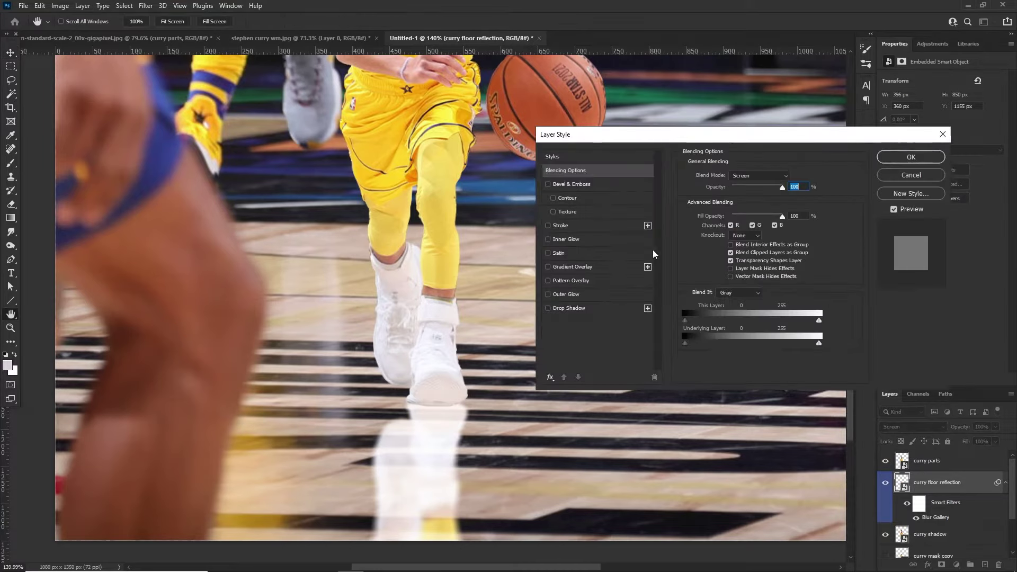
mouse_move(688, 342)
mouse_down()
mouse_move(761, 343)
mouse_move(684, 347)
mouse_up()
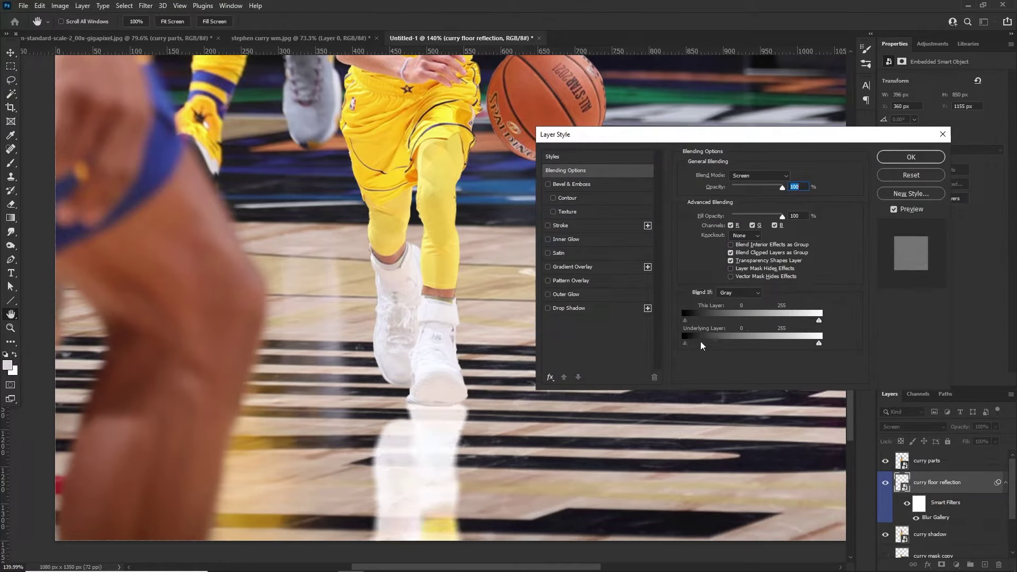
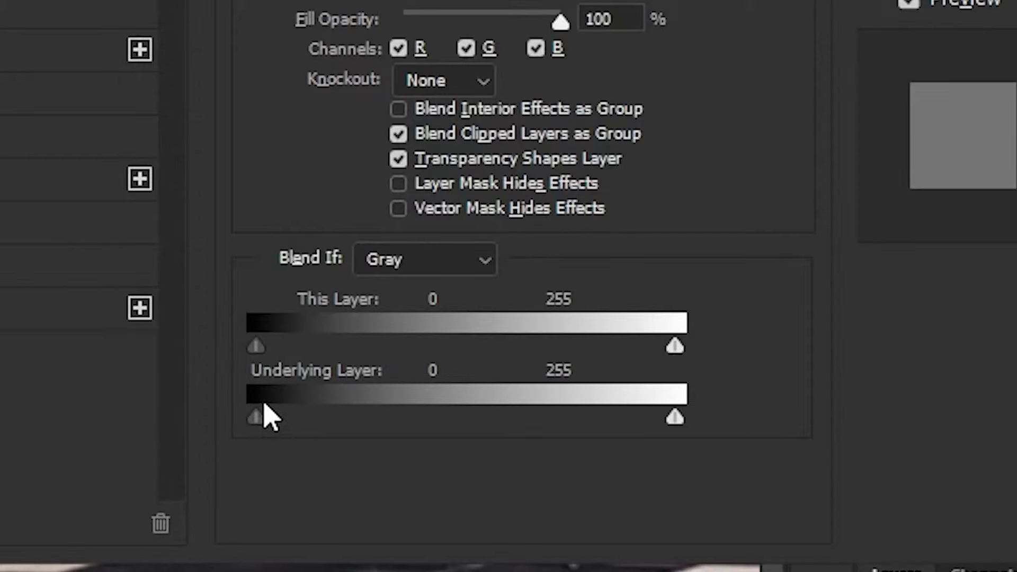
drag(269, 417, 480, 401)
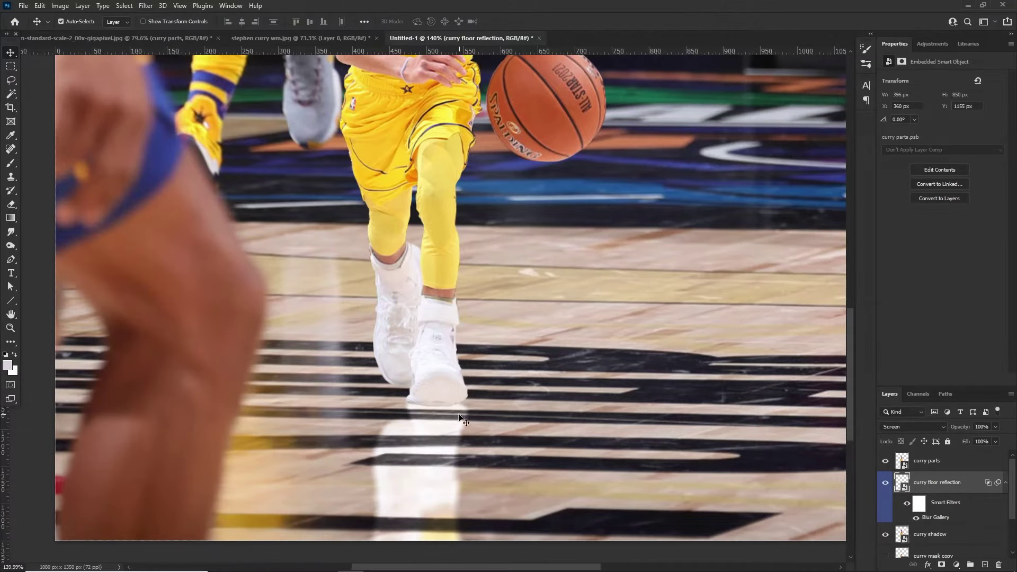
scroll(444, 395, down, 8)
scroll(404, 466, up, 12)
- Free-transform the curry shadow layer, reducing its height to about 93% and slanting its top slightly sideways
click(447, 389)
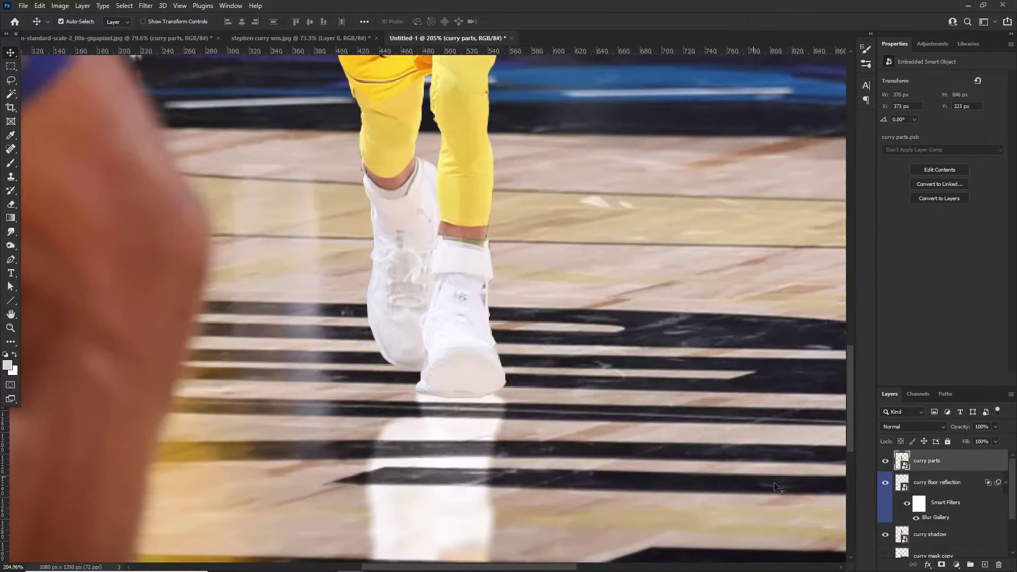
click(946, 490)
click(936, 535)
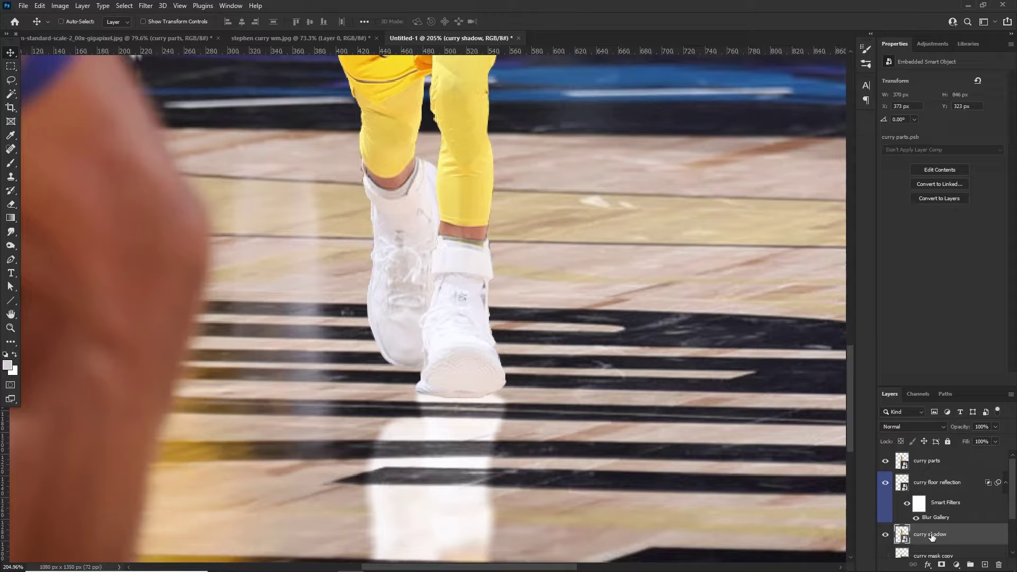
key(ctrl+t)
scroll(464, 286, down, 4)
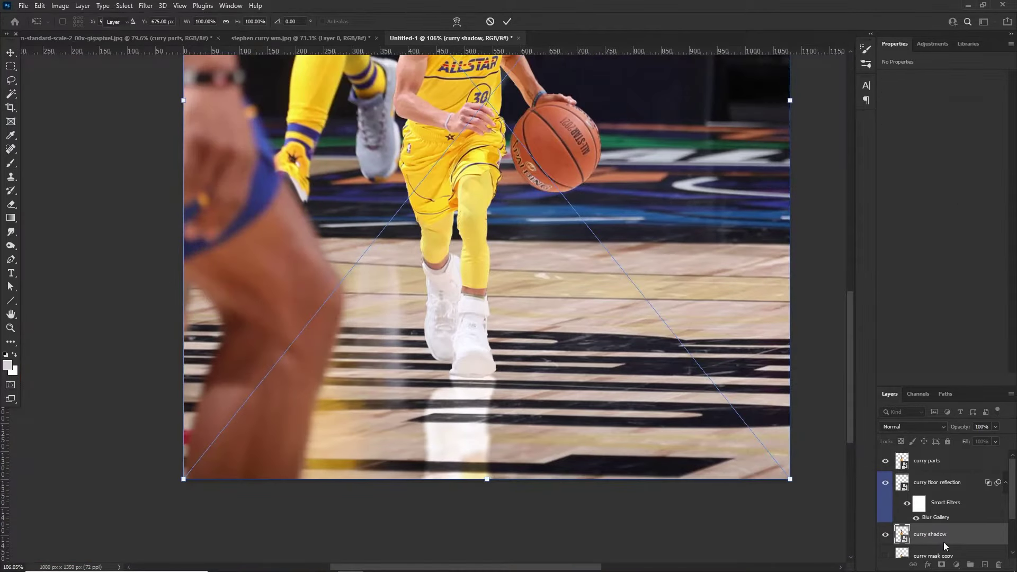
right_click(944, 545)
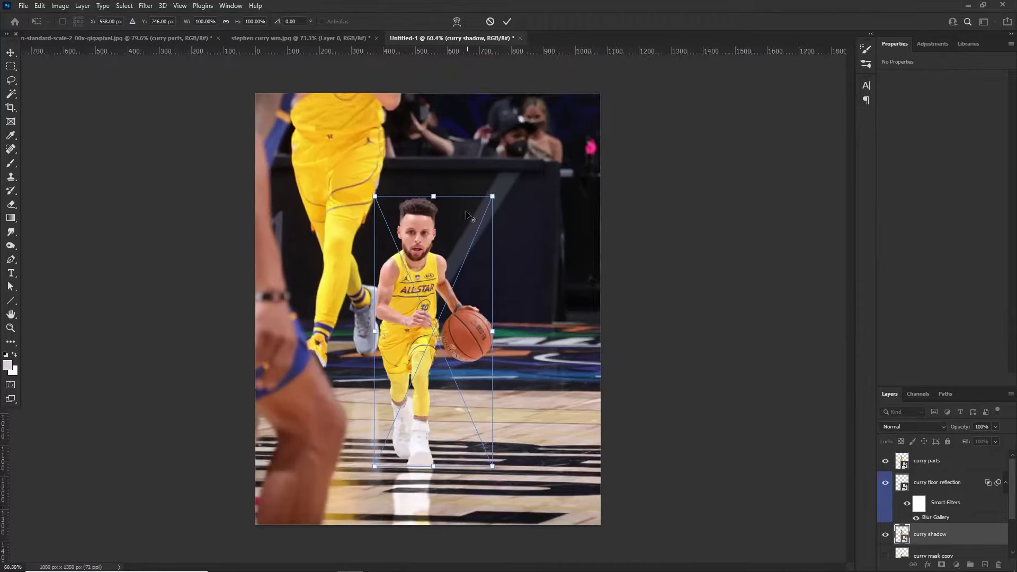
right_click(456, 243)
click(445, 235)
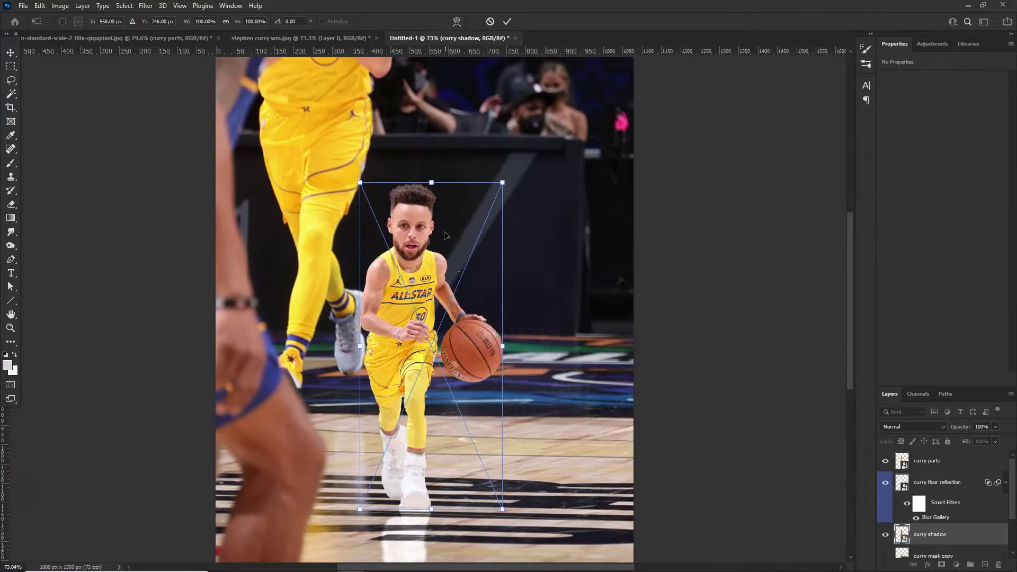
drag(432, 183, 425, 212)
right_click(398, 303)
click(413, 363)
scroll(427, 212, up, 4)
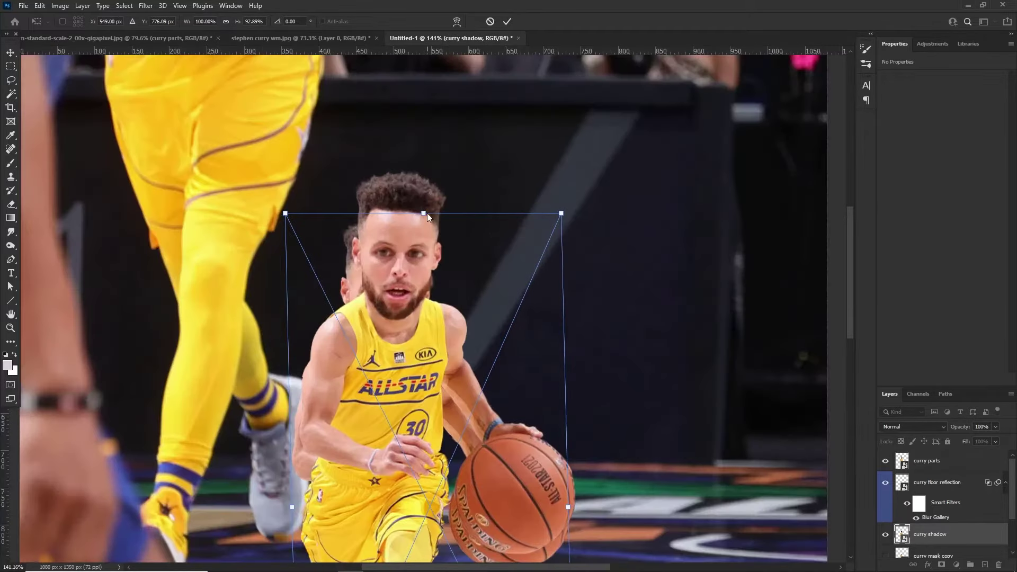
scroll(425, 217, down, 4)
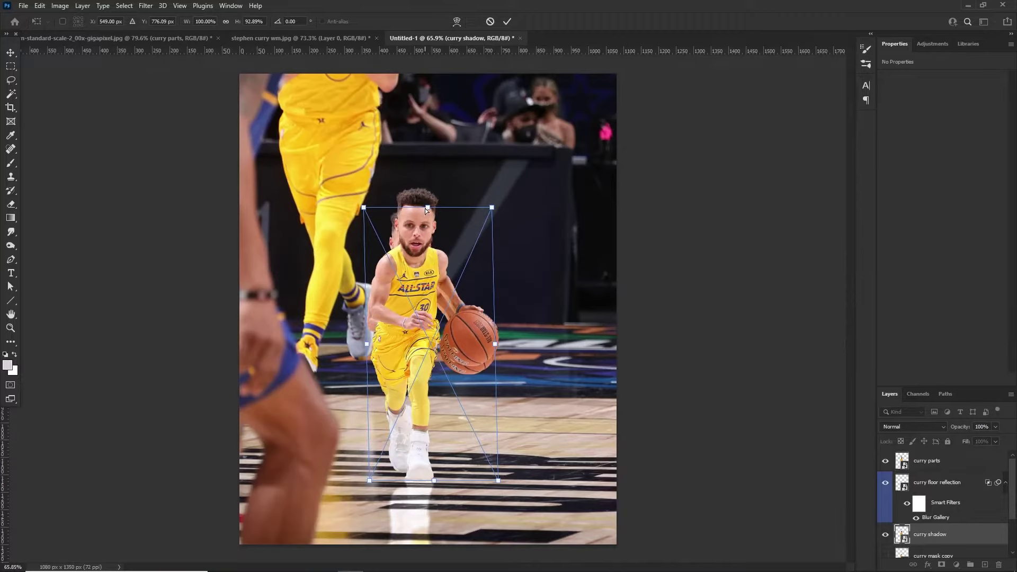
- Flatten curry shadow onto the floor behind the shoes, about 411 x 80 px at X 255, Y 1089 px, and apply the transform
drag(425, 208, 368, 446)
drag(307, 443, 310, 454)
key(Return)
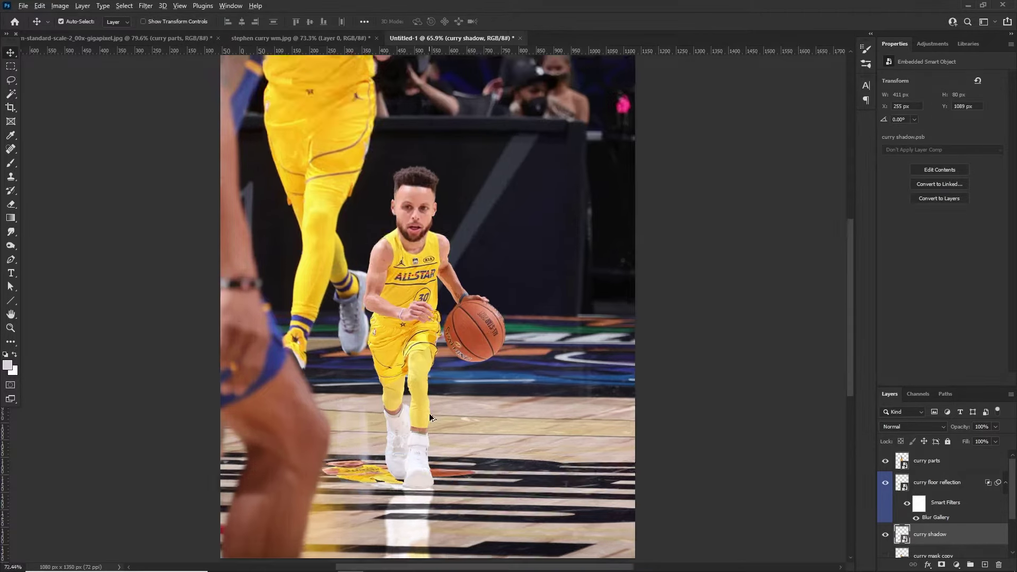
- Add a Solid Color fill layer directly above curry shadow and clip it to that layer
scroll(428, 413, up, 2)
click(957, 566)
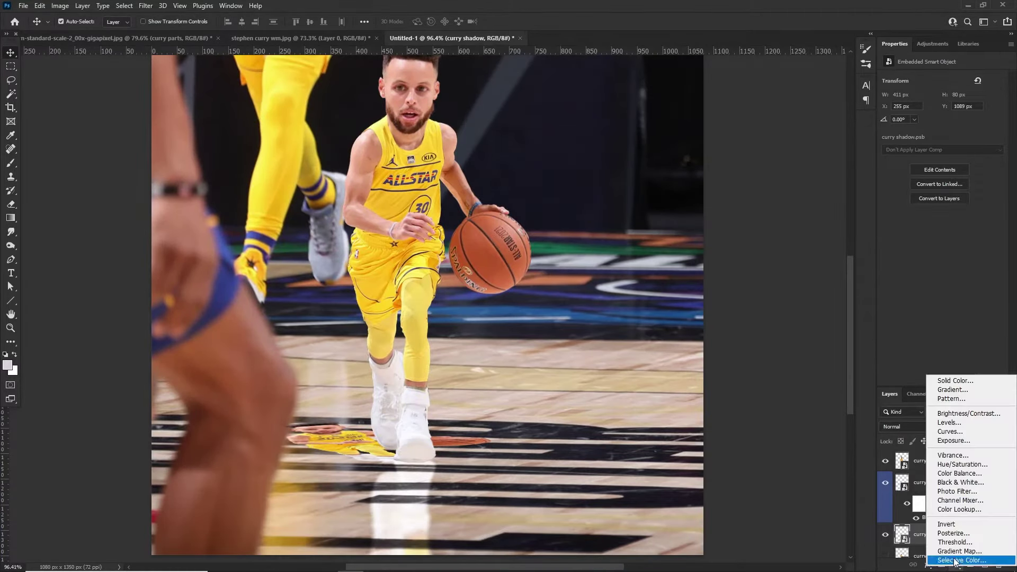
click(958, 381)
click(867, 307)
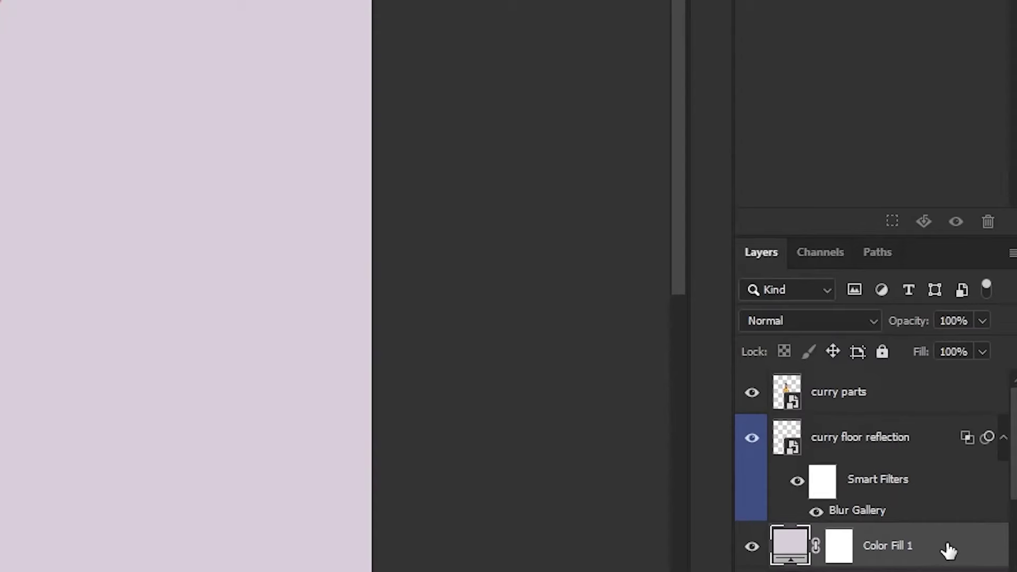
right_click(948, 551)
click(824, 31)
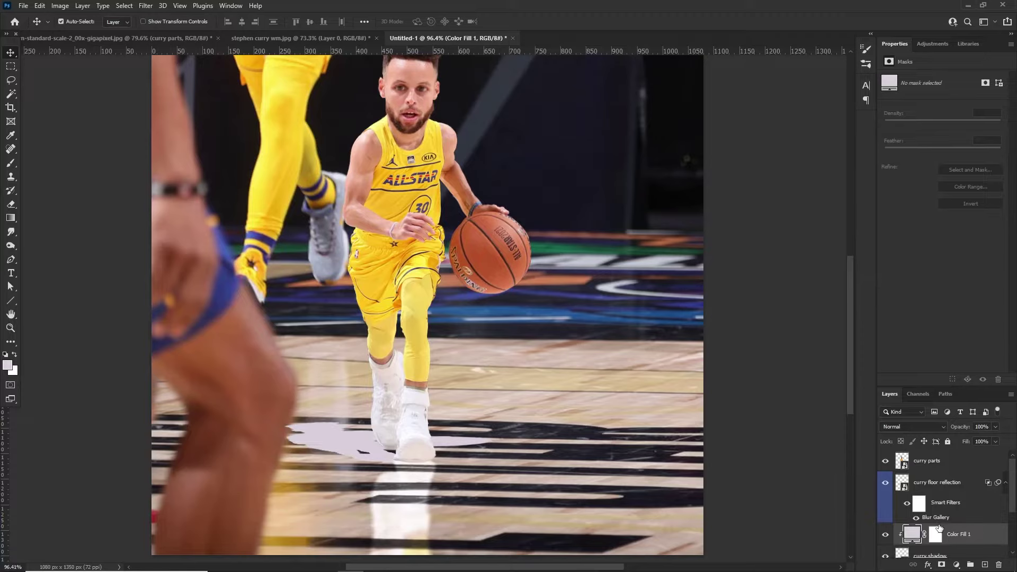
- Sample the floor colour for the clipped fill layer and darken it to #1f1a19
double_click(909, 536)
click(461, 425)
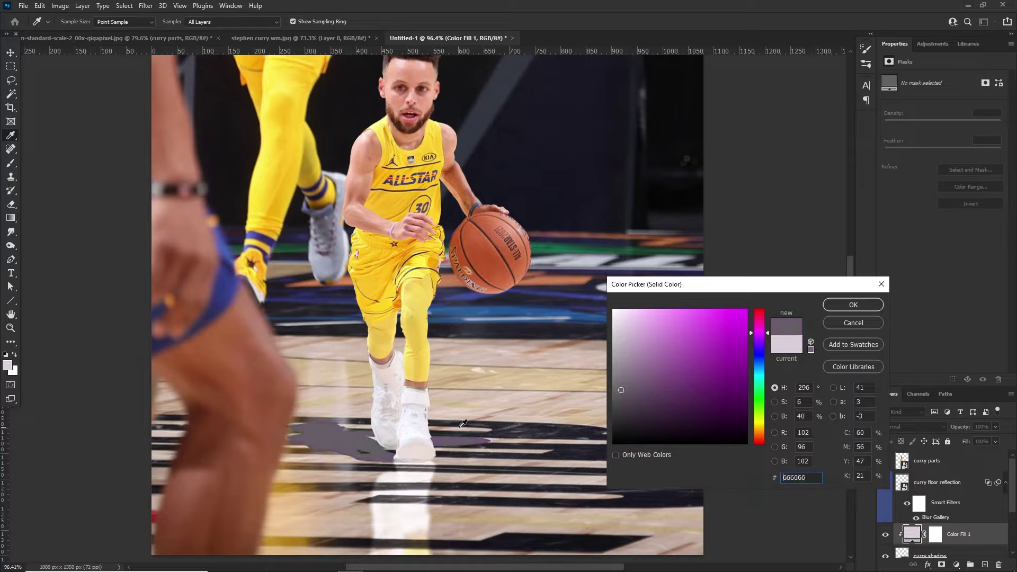
click(479, 417)
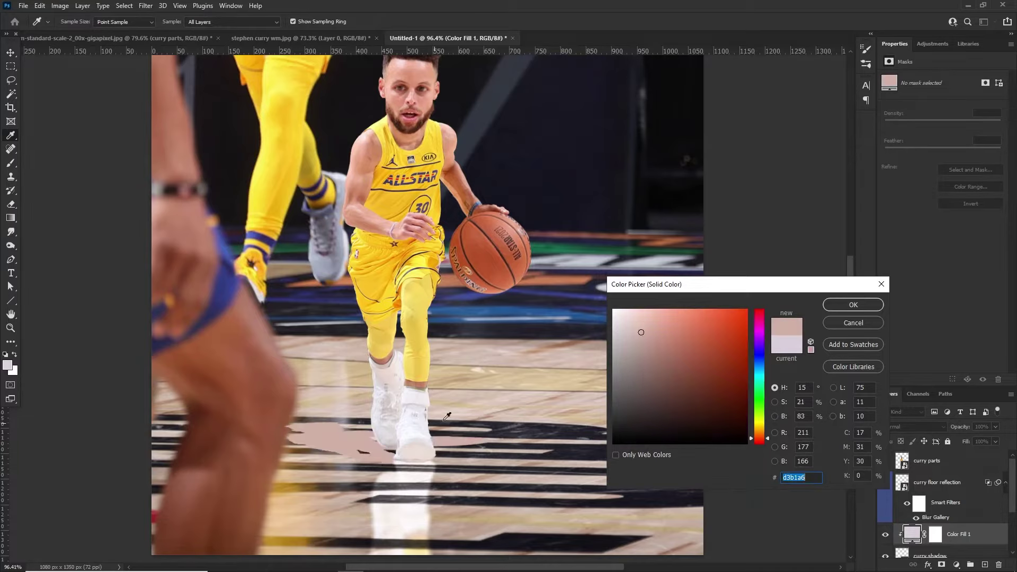
drag(643, 332, 639, 422)
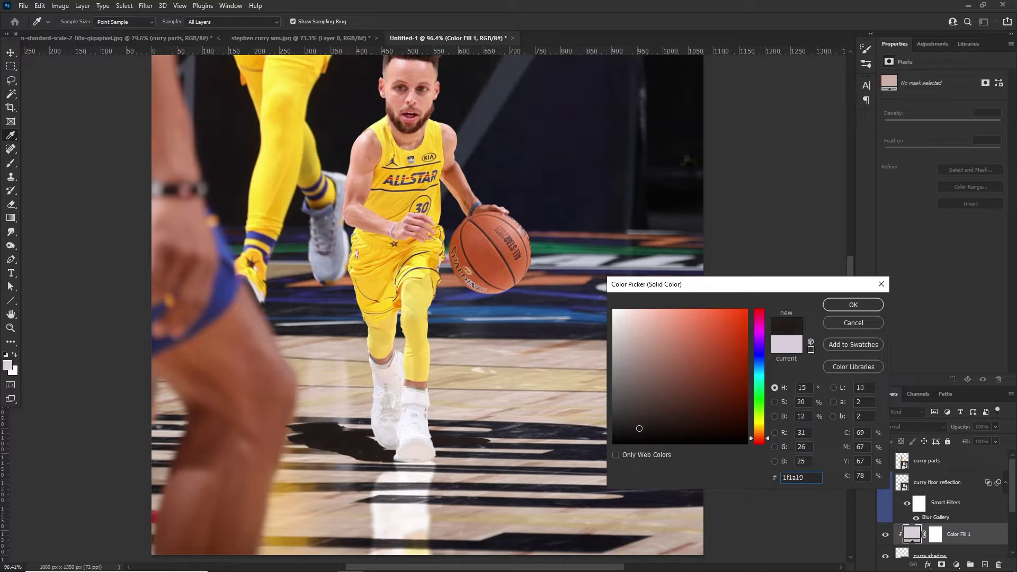
click(846, 304)
- Set the curry shadow layer's blend mode to Overlay
scroll(905, 476, down, 1)
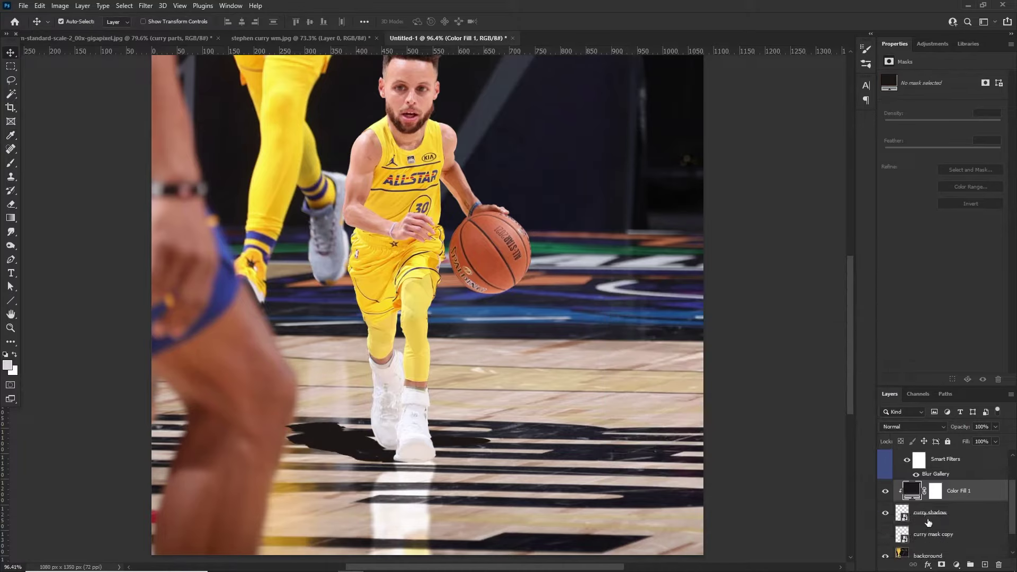
click(937, 511)
click(900, 426)
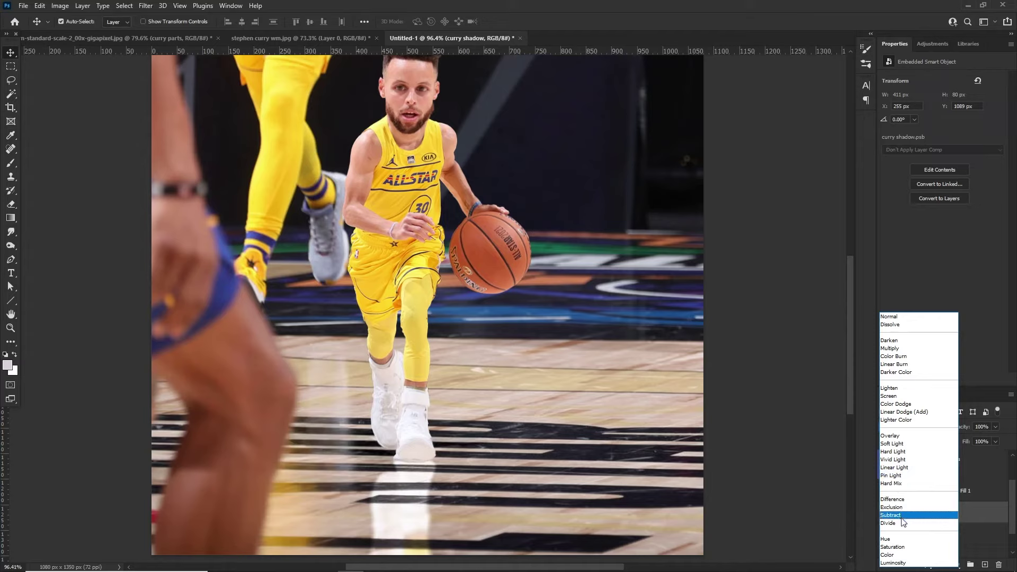
click(899, 436)
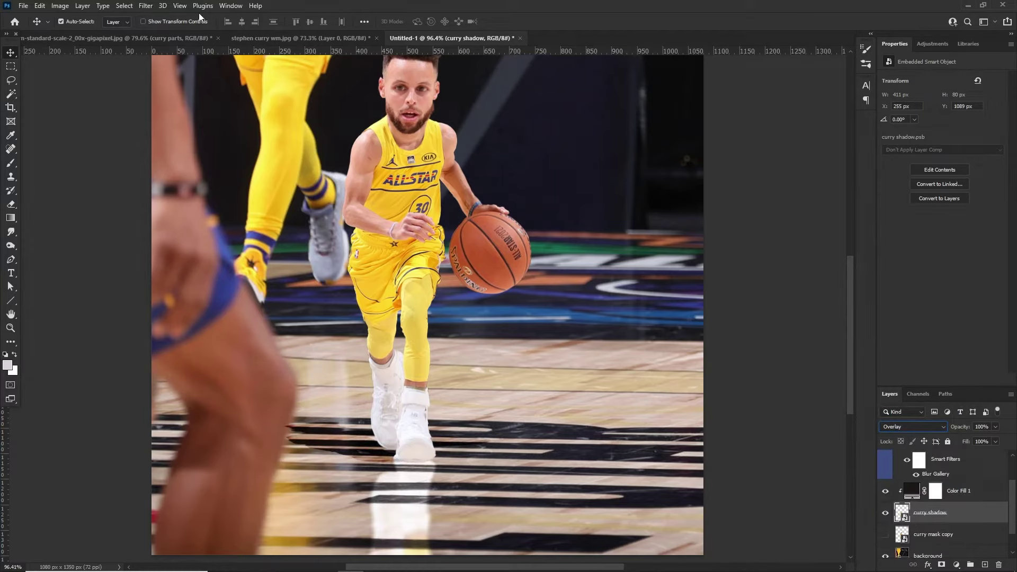
- Apply a Gaussian Blur with a 2.9 pixel radius to the curry shadow layer
click(150, 6)
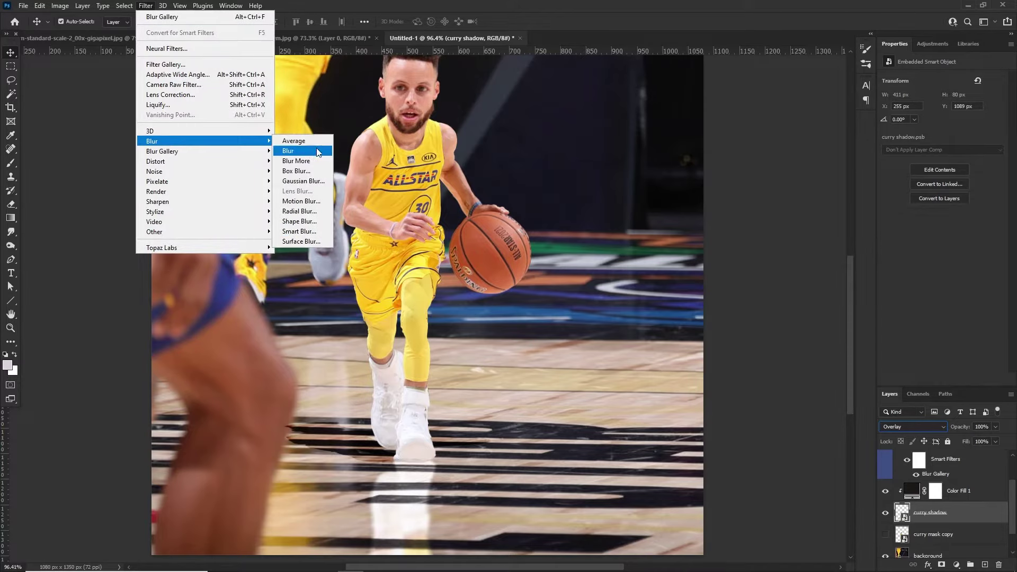
click(302, 182)
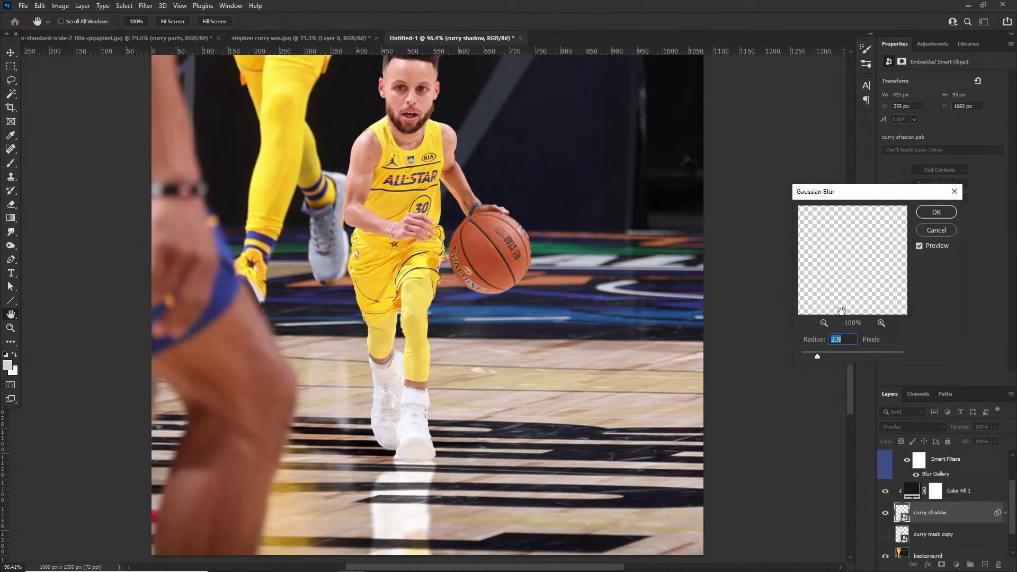
click(936, 212)
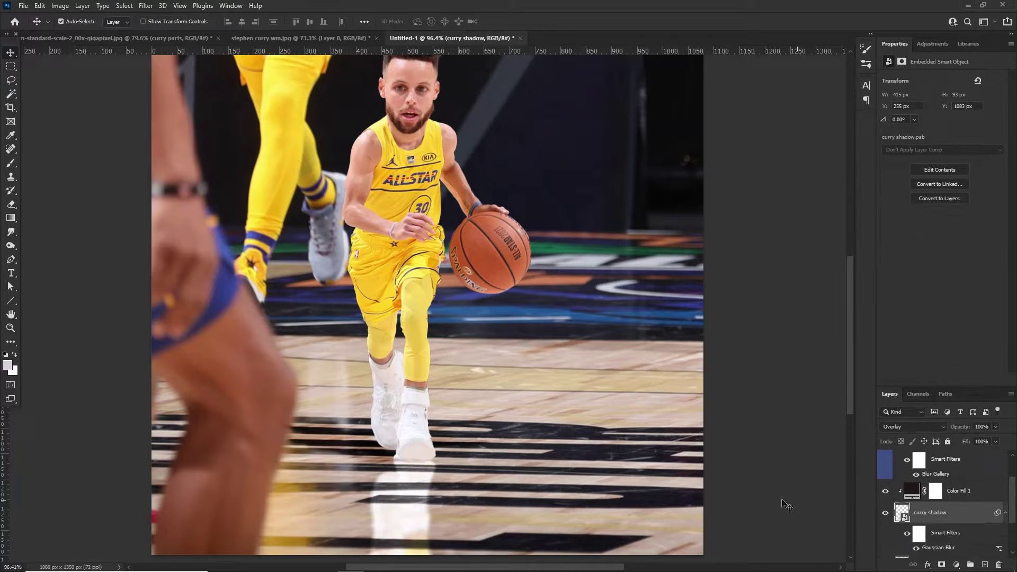
- Lower the curry shadow layer's opacity to 66% and fade part of the shadow with black brushwork on a new layer mask
click(995, 426)
drag(998, 438, 976, 441)
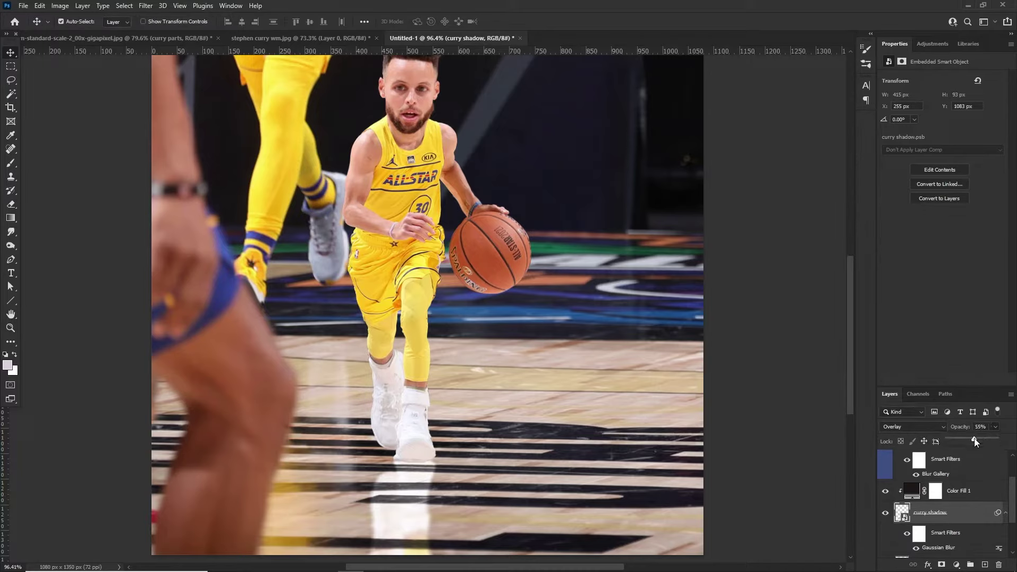
click(941, 564)
key(b)
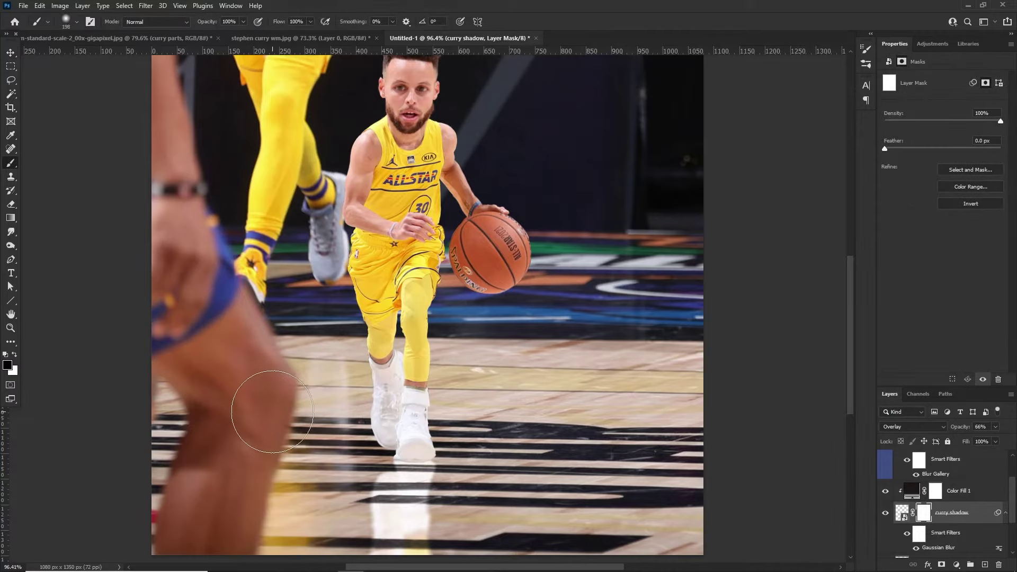
mouse_move(273, 412)
mouse_down()
mouse_move(308, 410)
mouse_move(358, 377)
mouse_up()
key(ctrl+z)
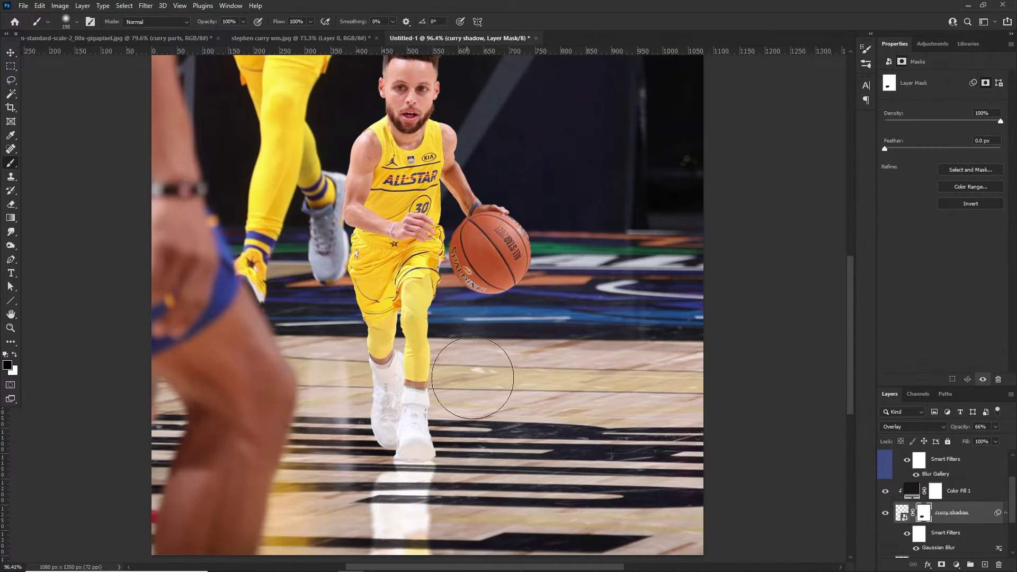
drag(473, 378, 499, 380)
key(v)
- Add a new layer above curry parts, clip it to that layer, and set its blend mode to Multiply
scroll(381, 216, down, 4)
scroll(418, 279, up, 4)
scroll(417, 279, down, 1)
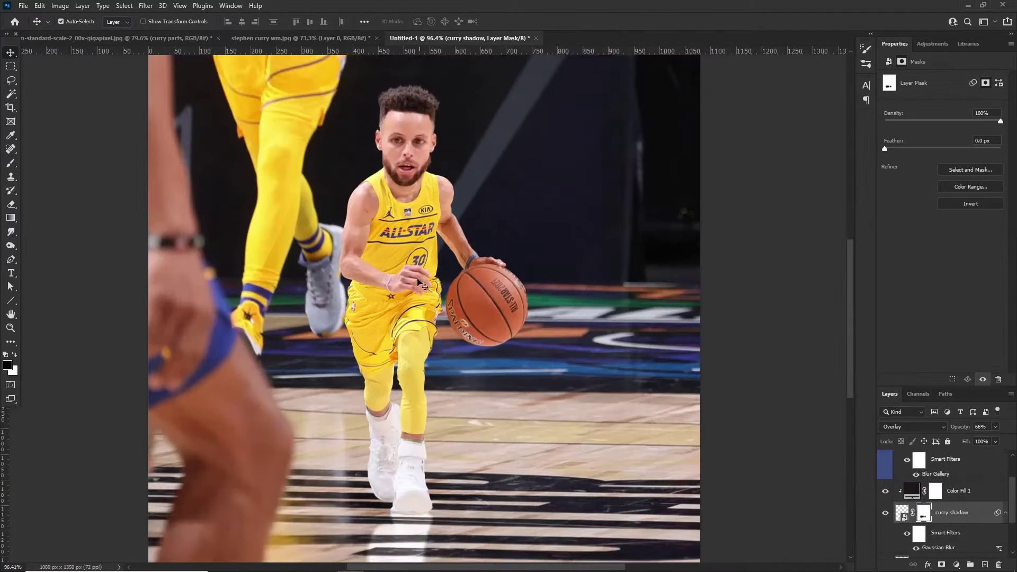
scroll(419, 282, up, 1)
scroll(411, 266, down, 1)
scroll(412, 438, up, 5)
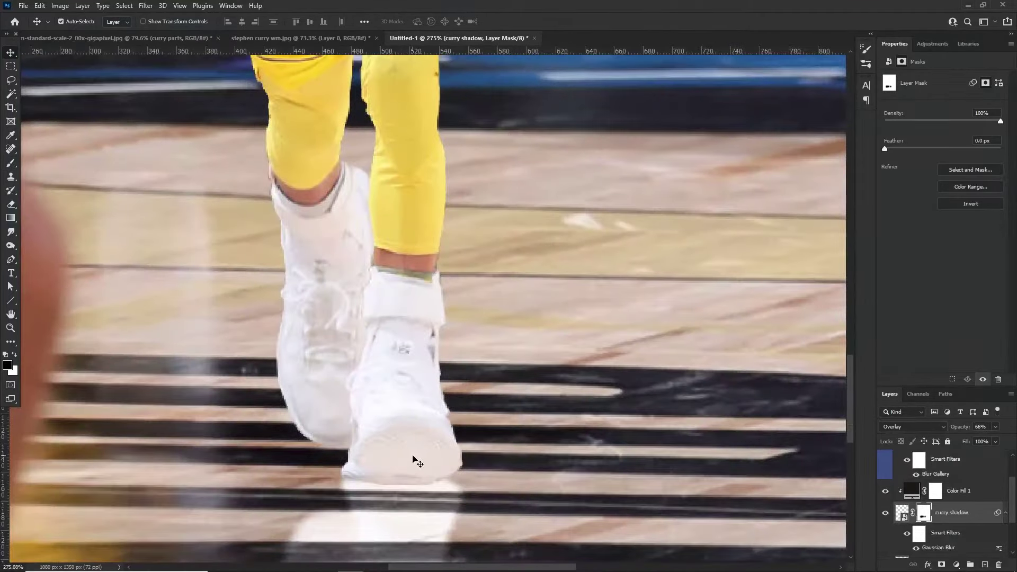
click(416, 461)
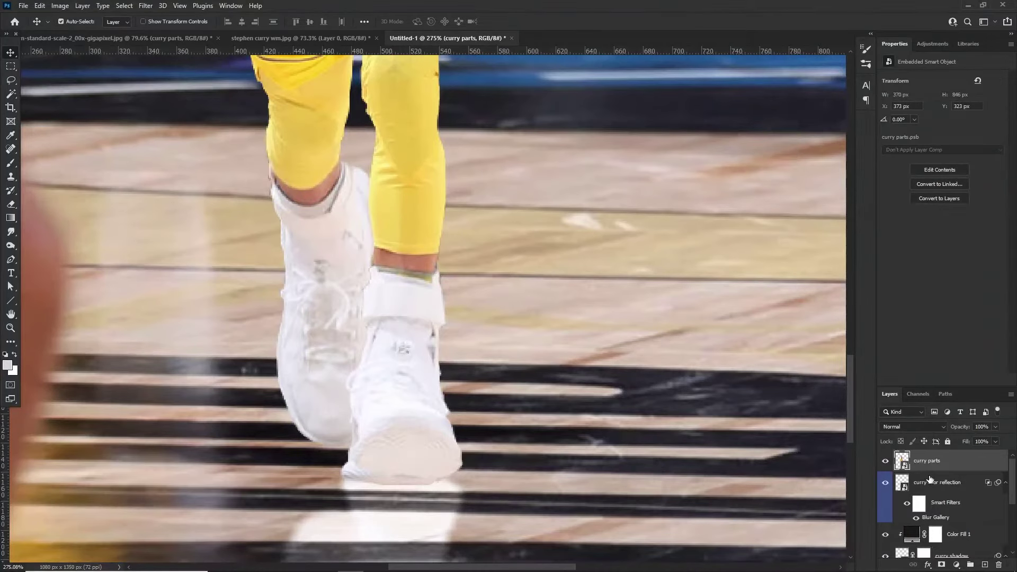
click(983, 565)
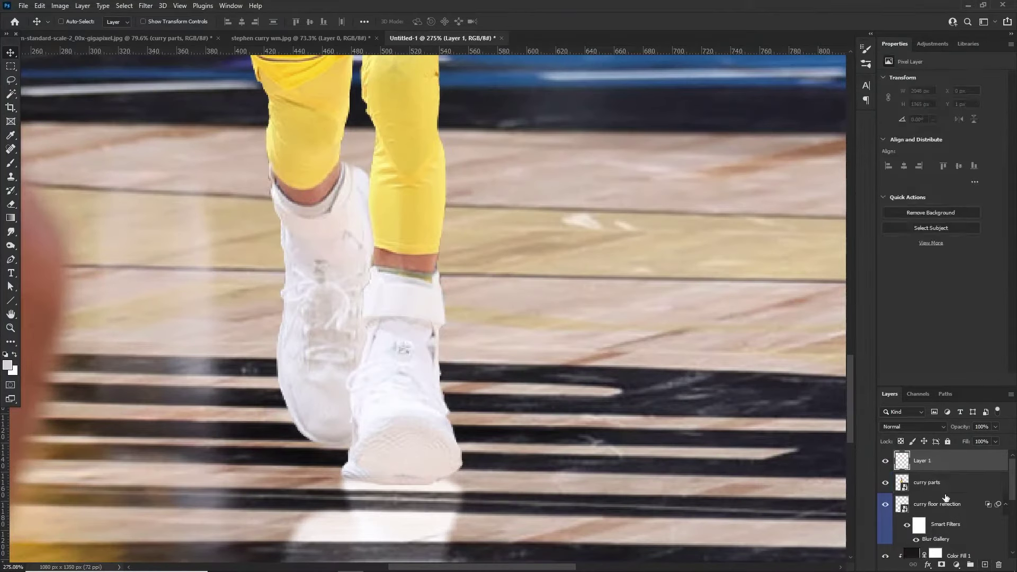
alt+click(934, 470)
click(905, 426)
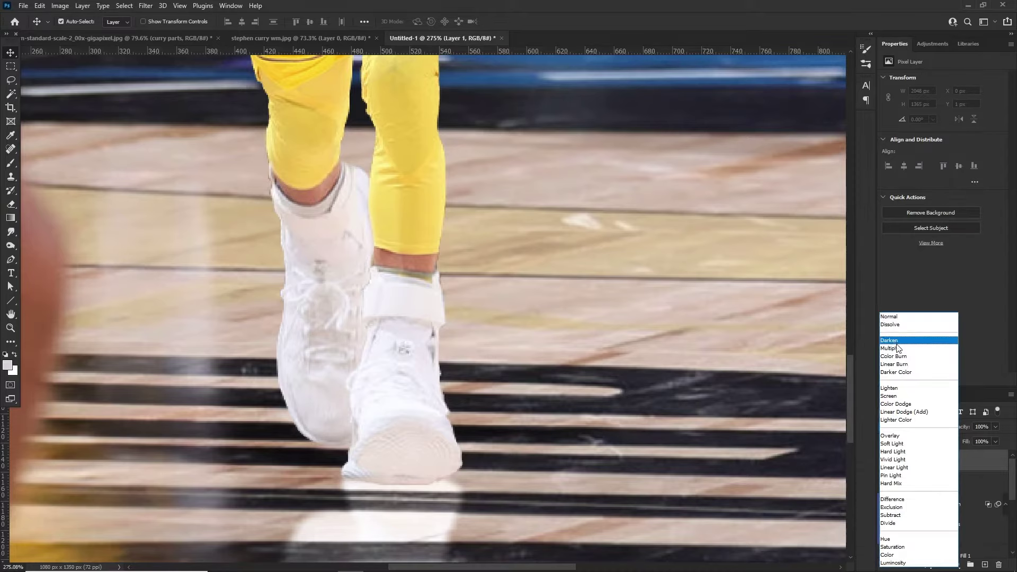
click(892, 347)
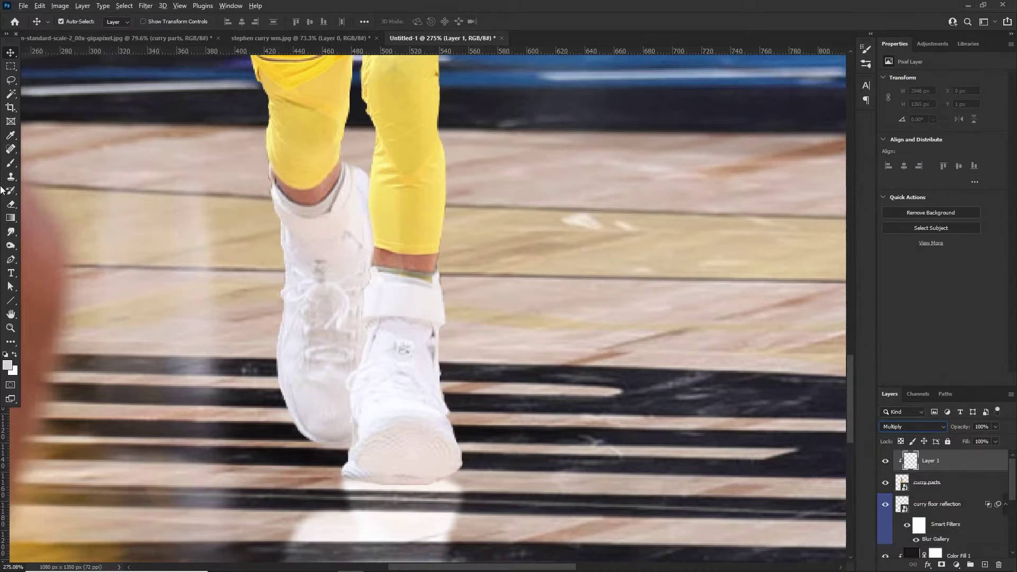
- Sample a floor colour beside the shoes and darken it as the foreground colour
key(alt+i)
click(409, 297)
key(i)
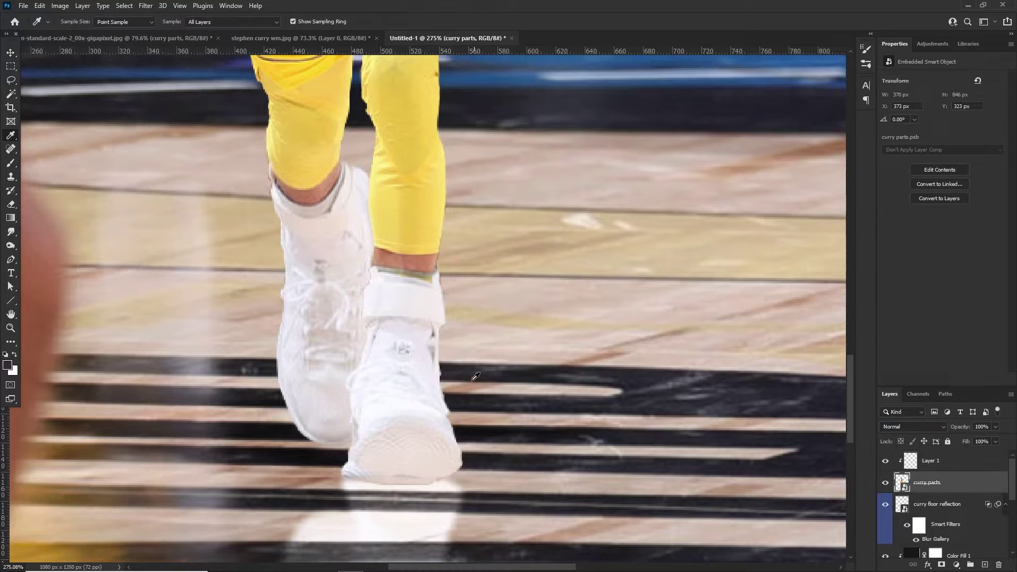
drag(463, 385, 472, 386)
click(8, 366)
drag(666, 350, 668, 413)
click(842, 308)
- Flatten the soft 185 px brush tip to 13% roundness for painting on the clipped Layer 1
key(b)
key(alt+])
drag(406, 402, 400, 402)
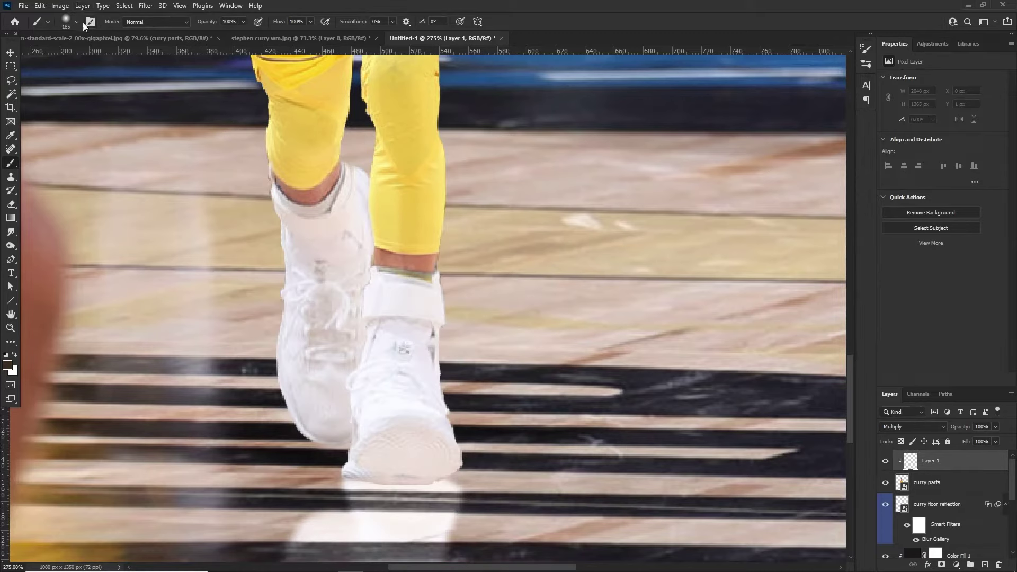
key(F5)
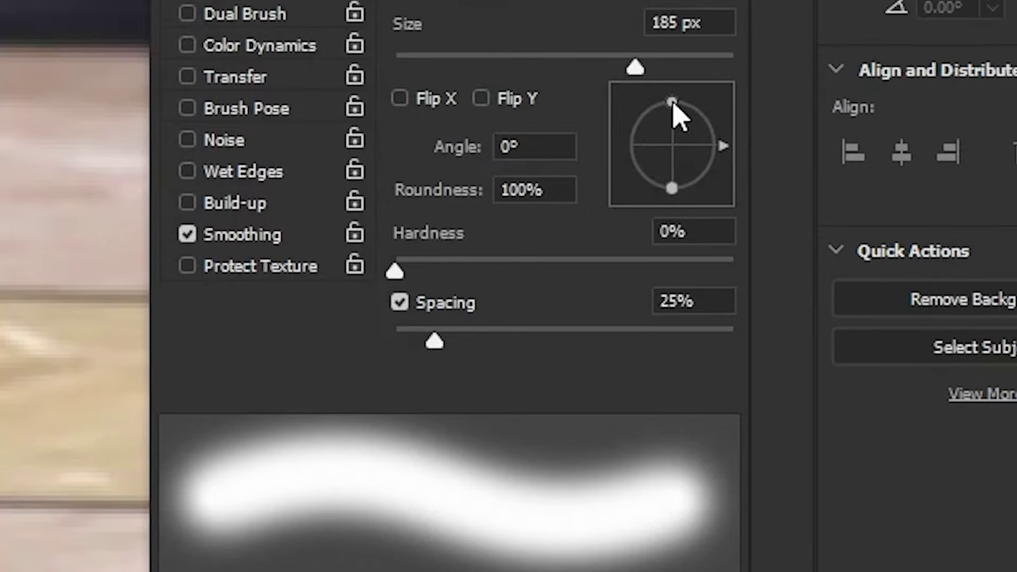
drag(672, 102, 676, 148)
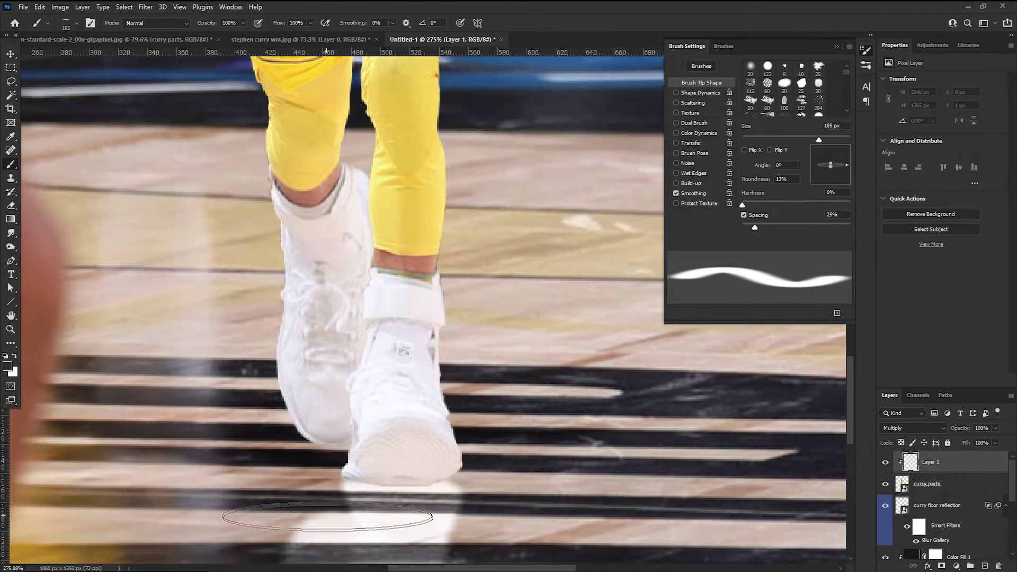
- Lower the brush flow to 26% and shade the lower parts of both shoes on Layer 1
mouse_move(320, 500)
mouse_down()
mouse_move(397, 500)
mouse_move(357, 506)
mouse_up()
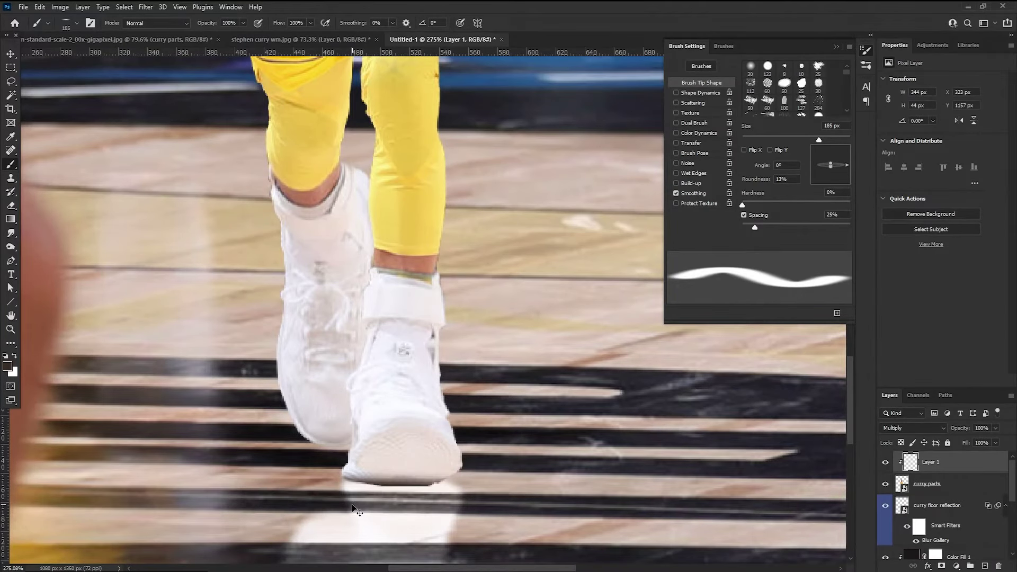
click(309, 23)
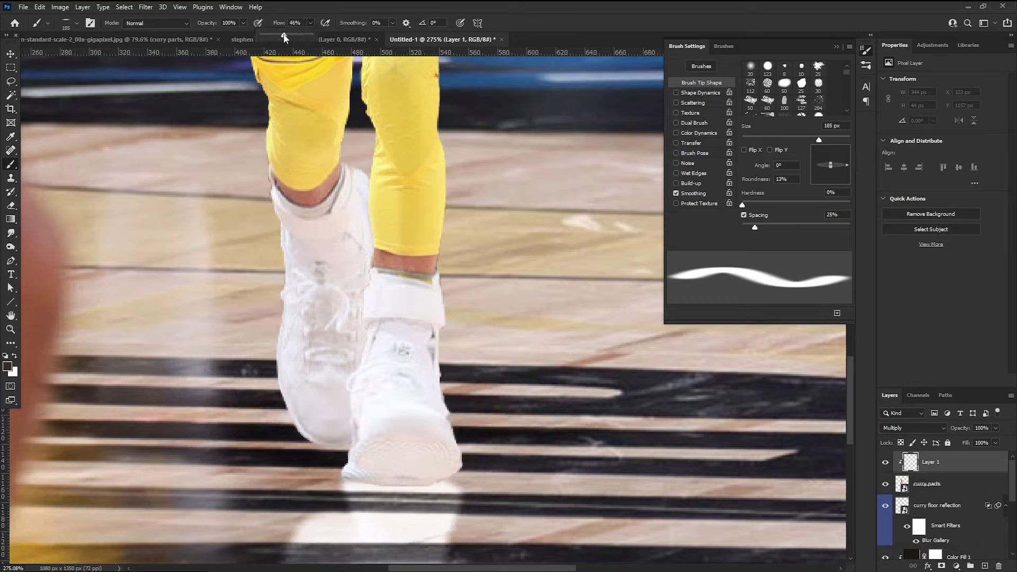
drag(284, 36, 274, 38)
mouse_move(373, 498)
mouse_down()
mouse_move(418, 502)
mouse_move(233, 466)
mouse_move(159, 397)
mouse_move(291, 503)
mouse_move(538, 506)
mouse_move(566, 439)
mouse_move(535, 490)
mouse_up()
key(ctrl+z)
click(227, 445)
click(199, 422)
- Split Layer 1's Blend If black sliders to 0/61 for This Layer and 0/100 for Underlying Layer
scroll(481, 484, down, 6)
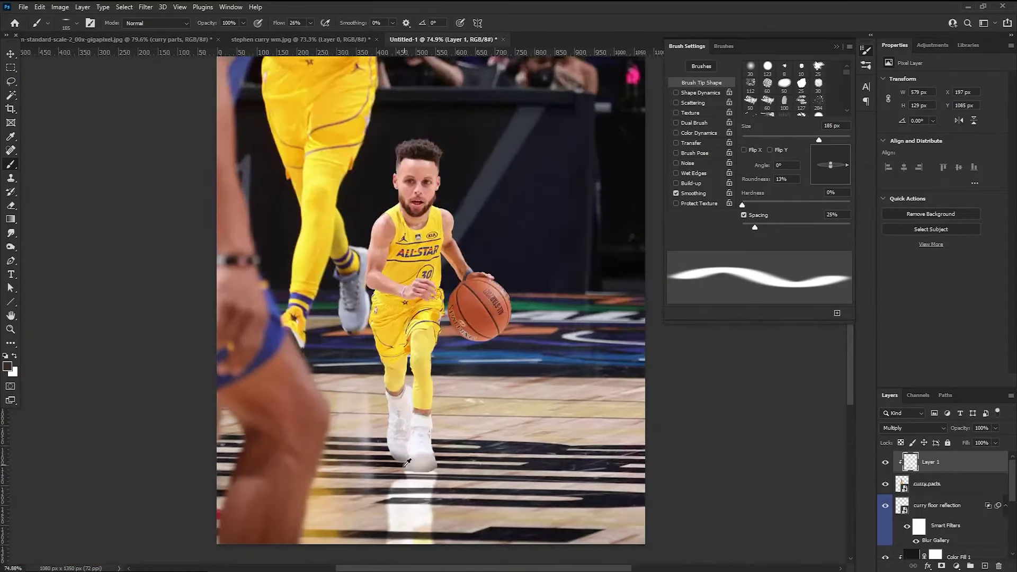
scroll(431, 450, up, 6)
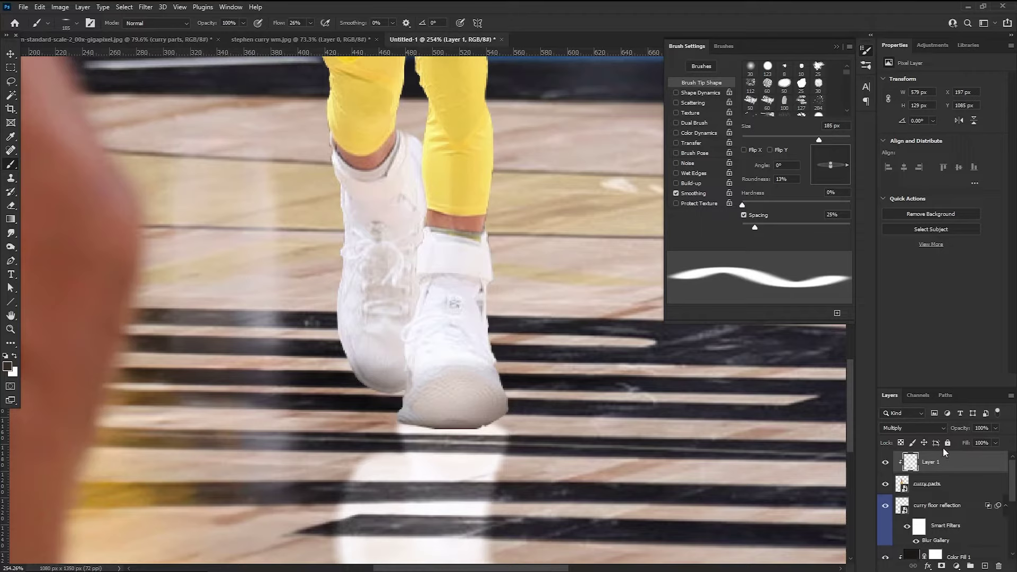
right_click(906, 465)
click(903, 253)
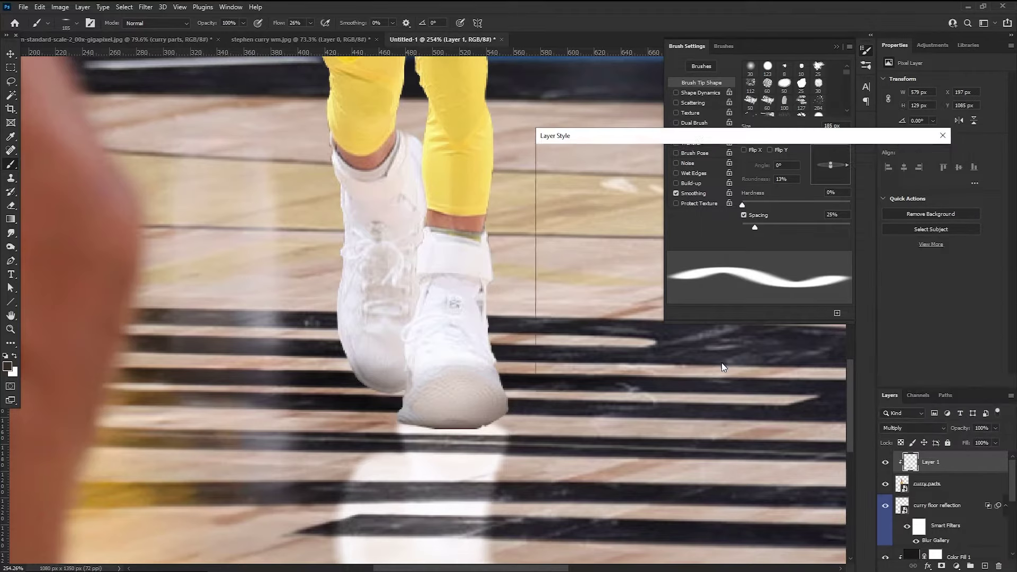
drag(684, 344, 752, 345)
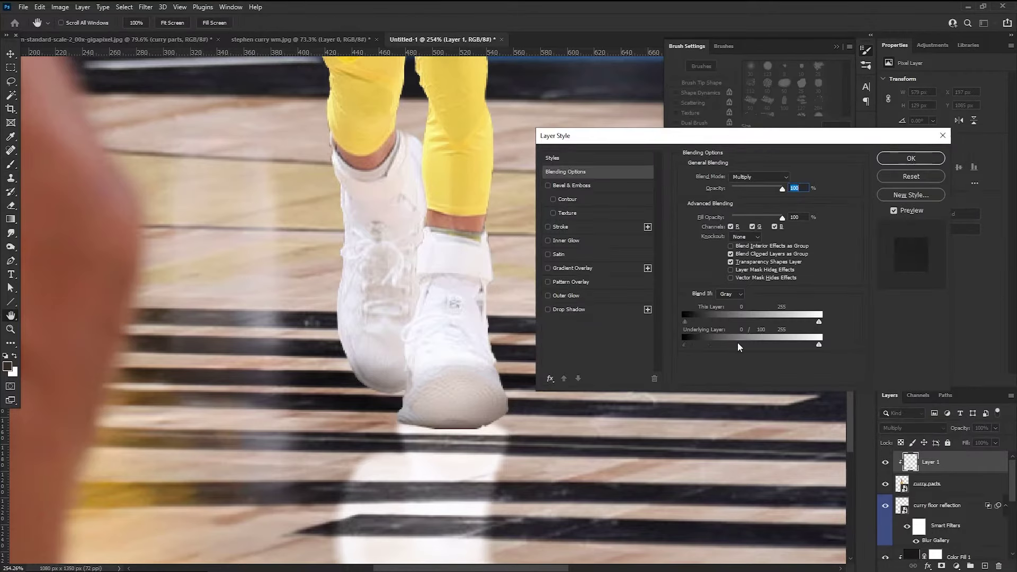
drag(685, 321, 718, 322)
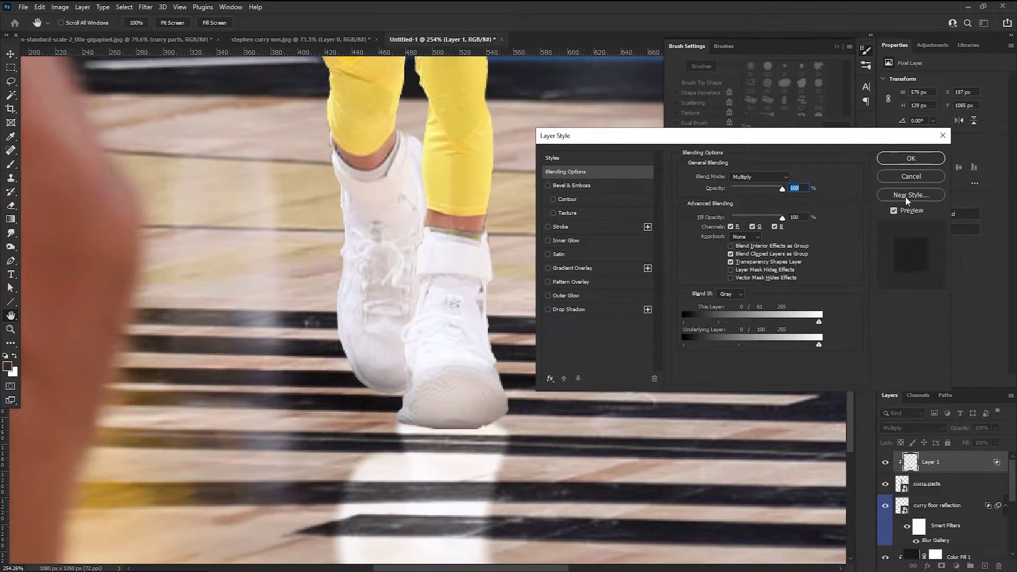
click(910, 158)
- Add a new layer directly beneath curry parts and paint a soft contact shadow under the shoes, reducing the brush to 138 px
key(b)
alt+scroll(418, 473, down, 8)
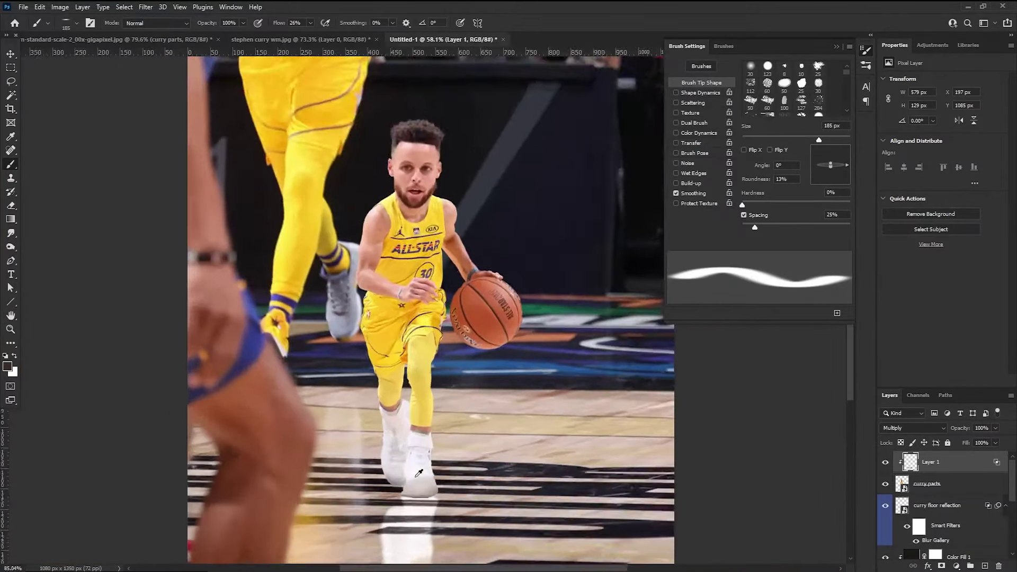
alt+scroll(418, 473, up, 7)
click(931, 492)
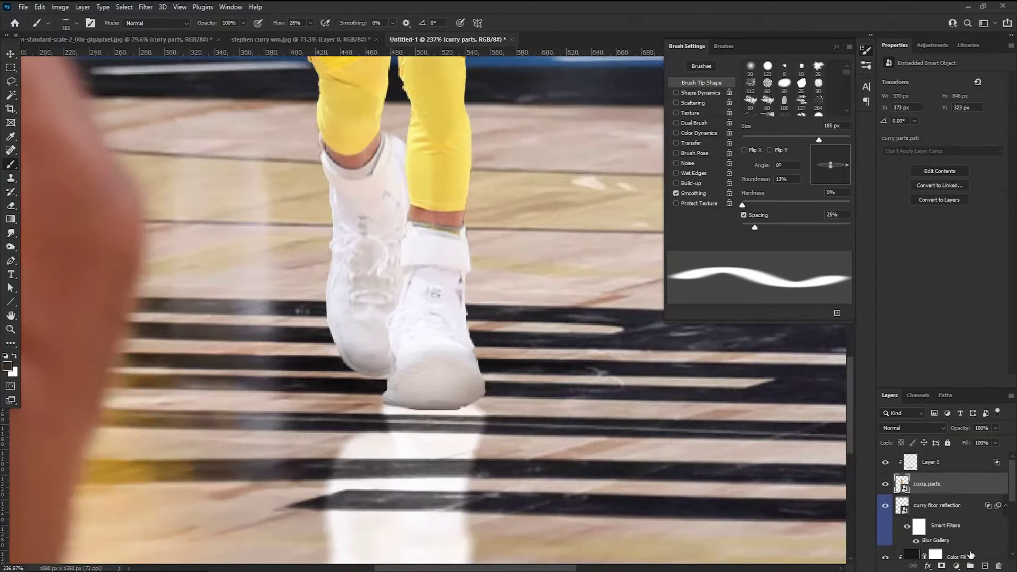
ctrl+click(986, 566)
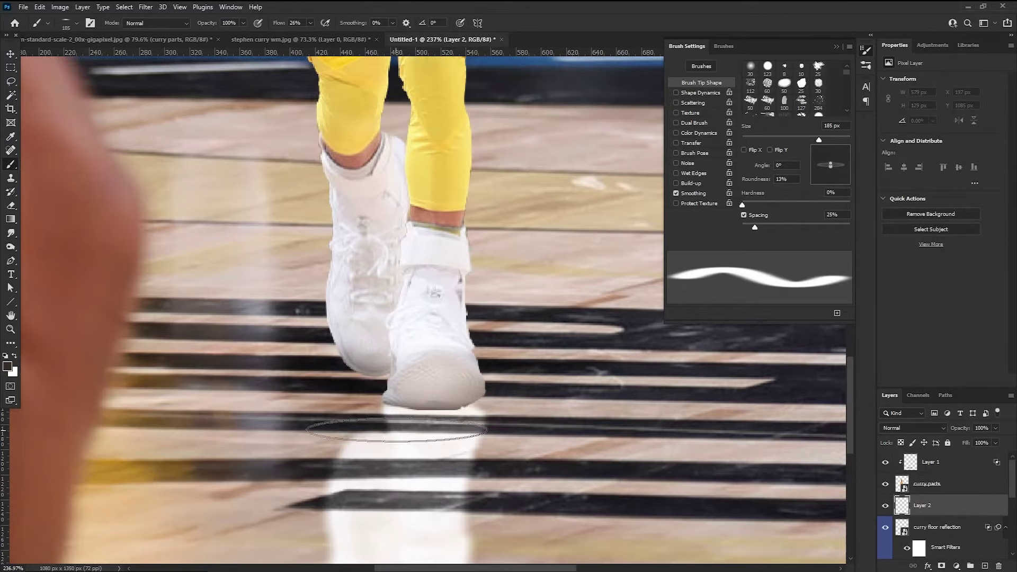
mouse_move(440, 413)
mouse_down()
mouse_move(383, 412)
mouse_move(318, 386)
mouse_move(371, 390)
mouse_move(450, 416)
mouse_up()
- Adjust the Blend If black slider for This Layer on Layer 2 to blend the contact shadow into the floor
scroll(418, 416, down, 5)
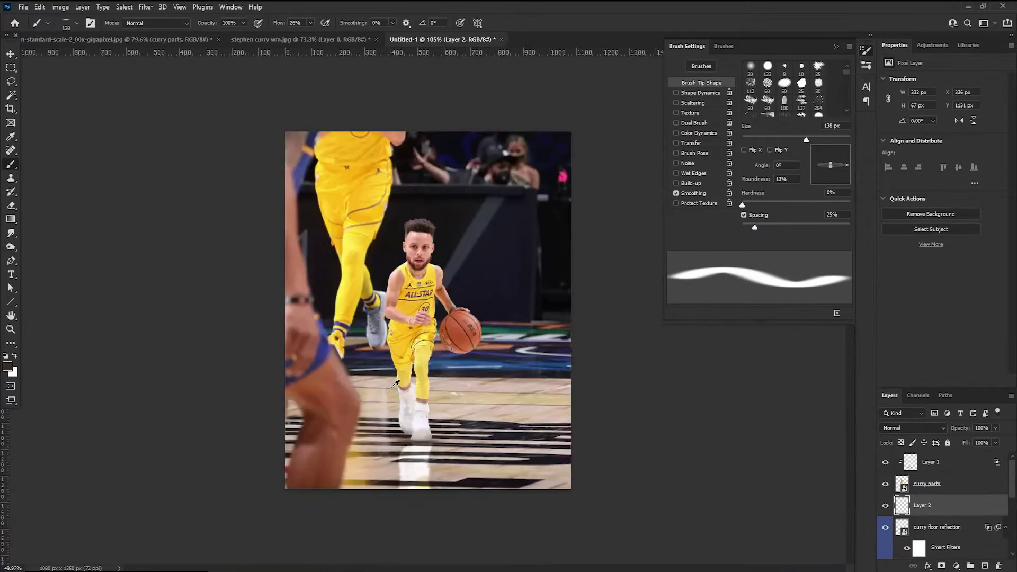
scroll(418, 444, up, 5)
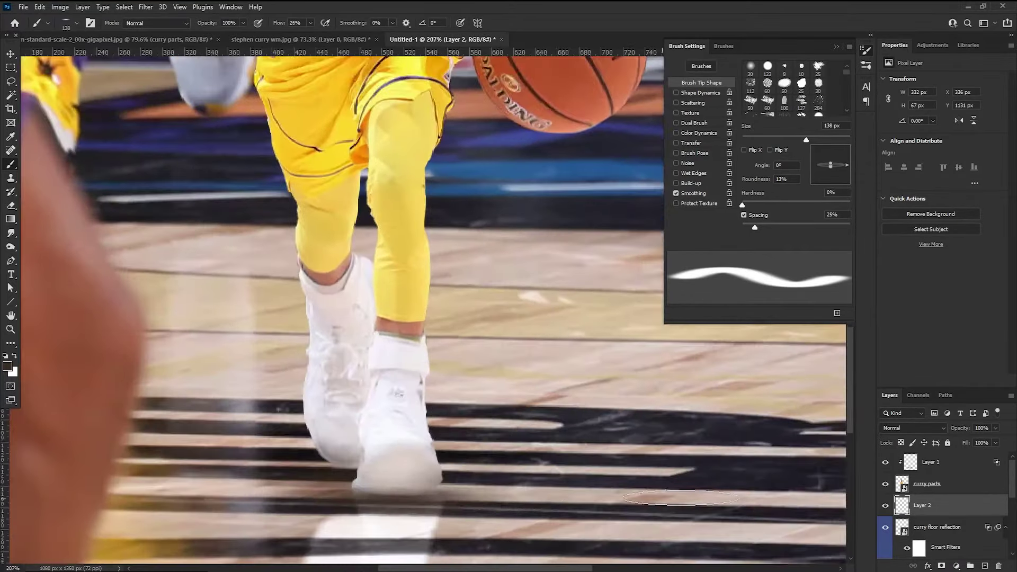
right_click(904, 508)
click(894, 295)
drag(688, 319, 716, 320)
click(910, 159)
- Set the foreground colour to black and try a 79 px brush stroke under the front shoe
key(b)
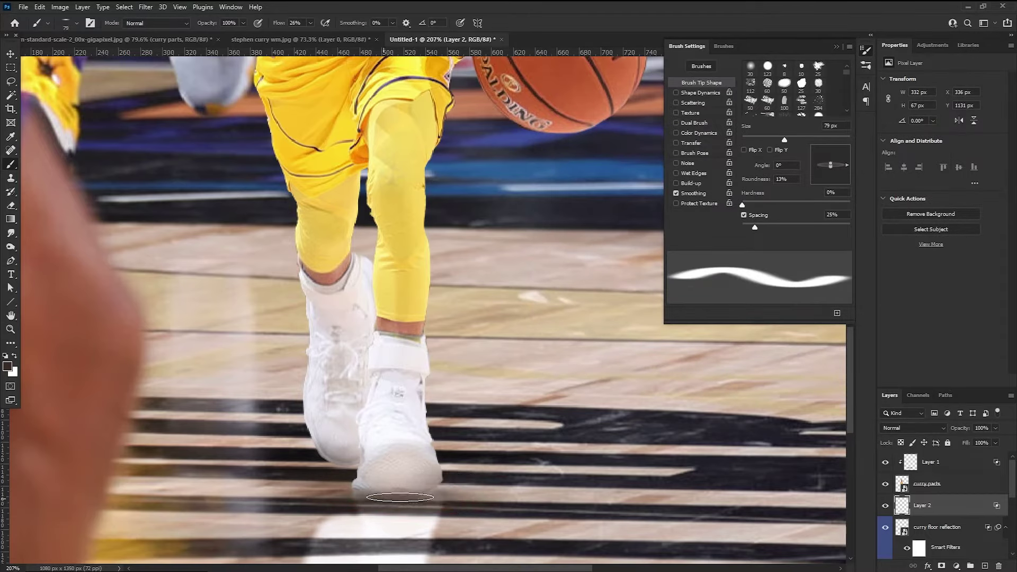
click(7, 365)
drag(668, 413, 667, 438)
click(852, 306)
drag(379, 499, 430, 494)
key(ctrl+z)
key(ctrl+z)
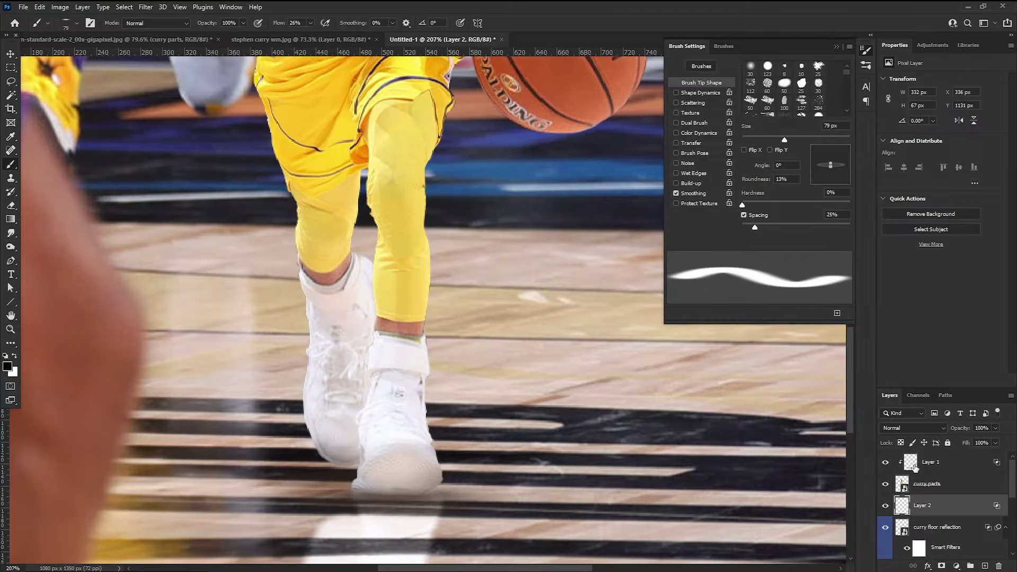
- Compare the image with and without Layer 2, add a new layer above it, and open the new layer's blend mode choices
click(931, 463)
click(921, 507)
click(884, 506)
click(885, 506)
click(984, 563)
click(909, 428)
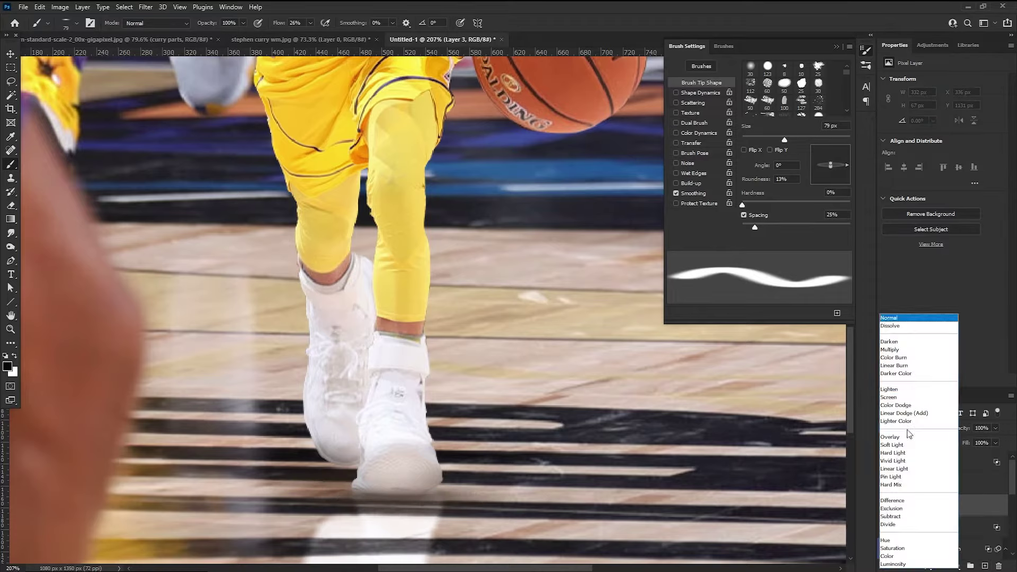